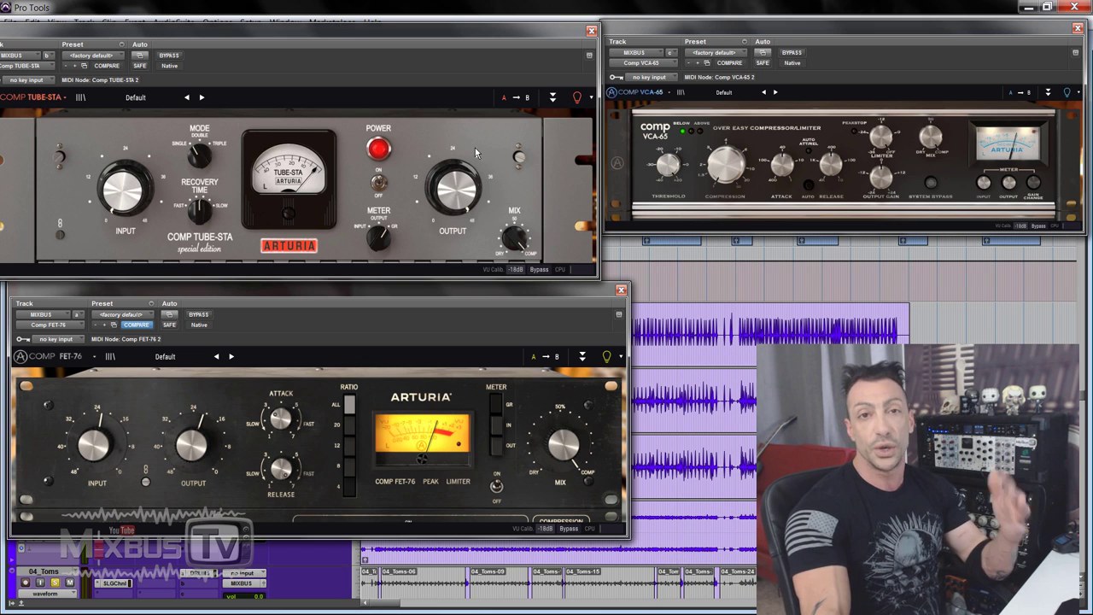
Resize the Tube-STA plug-in window to 120%, then shrink it to 90%.
click(62, 101)
mouse_move(96, 194)
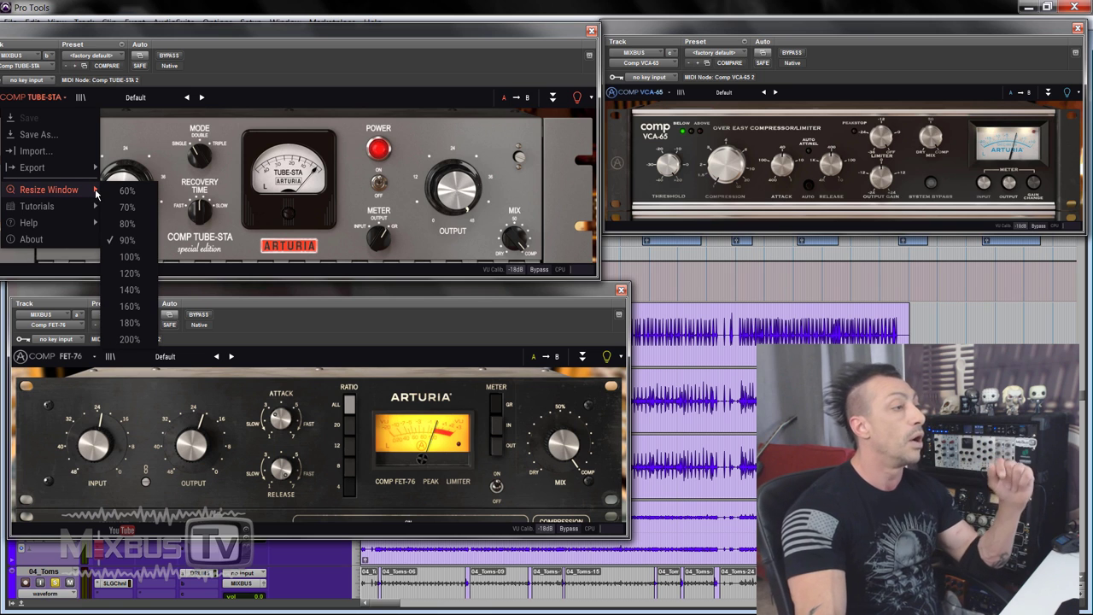
click(135, 274)
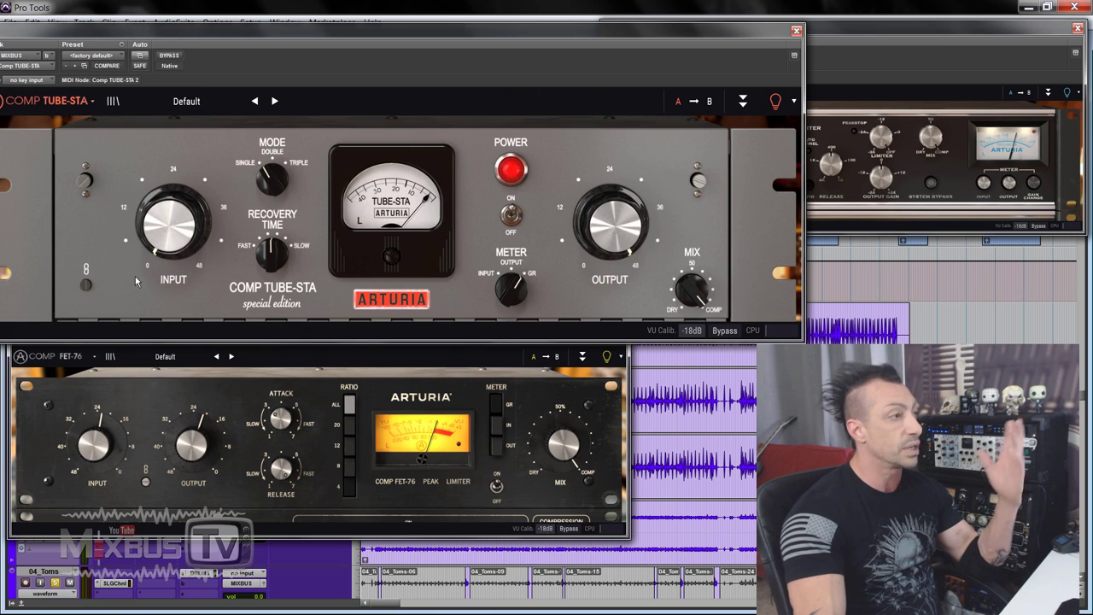
click(86, 102)
mouse_move(76, 220)
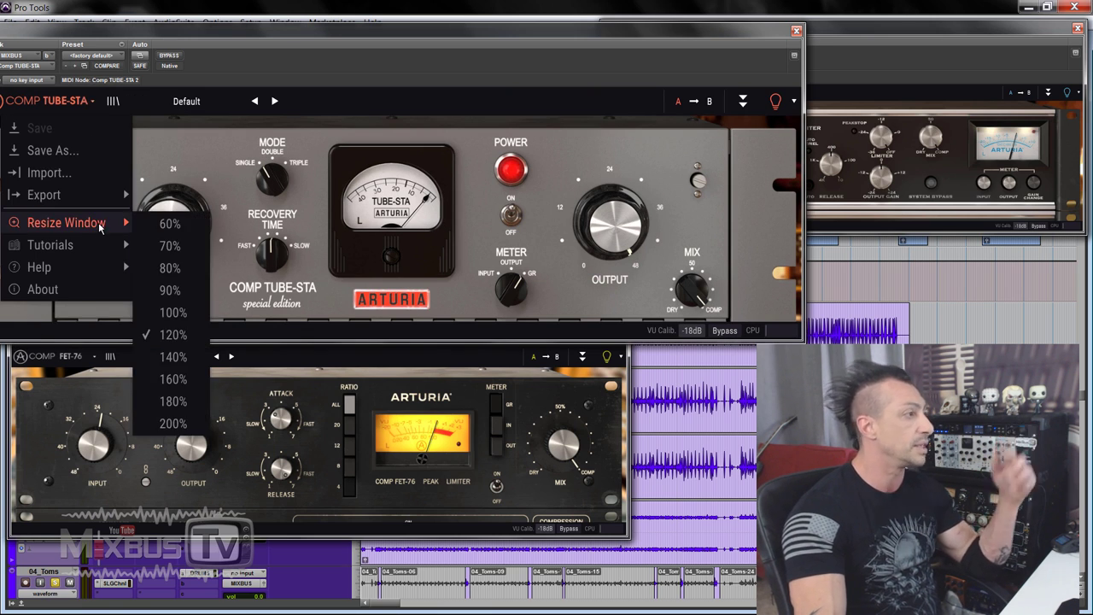
click(173, 287)
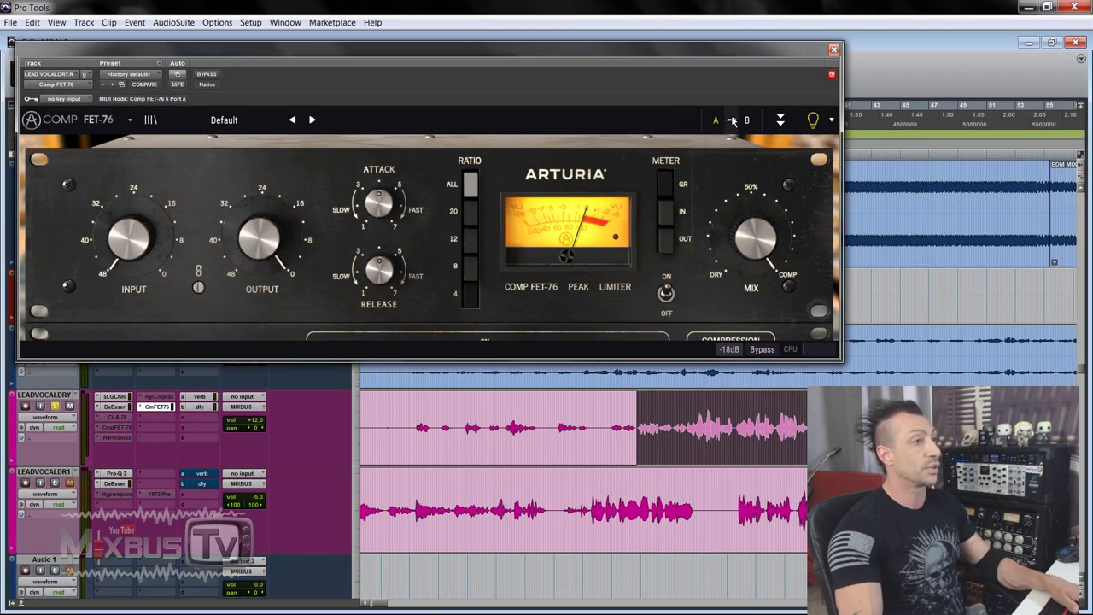
Reveal the FET-76 advanced sidechain section.
click(779, 120)
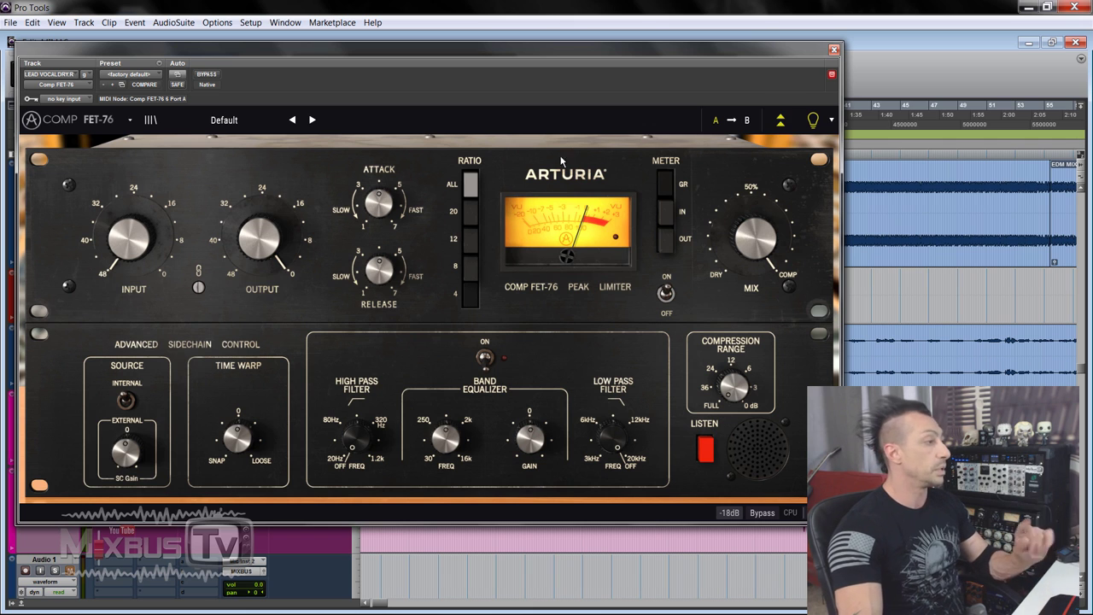
click(779, 121)
click(779, 121)
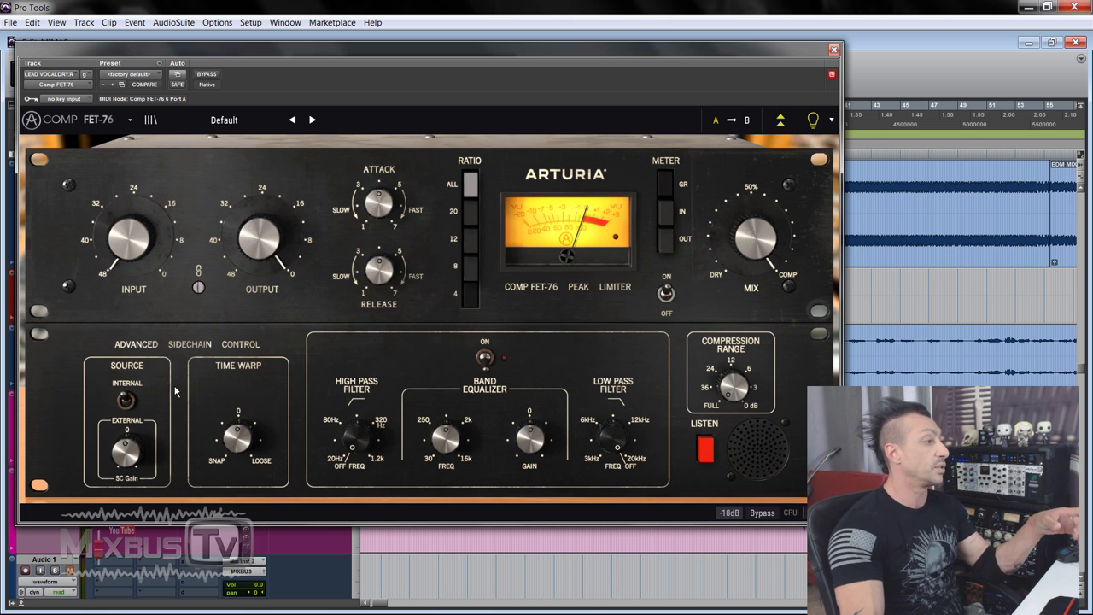
Toggle the sidechain source and band EQ, and lower compression range to about +8.4 dB.
click(125, 400)
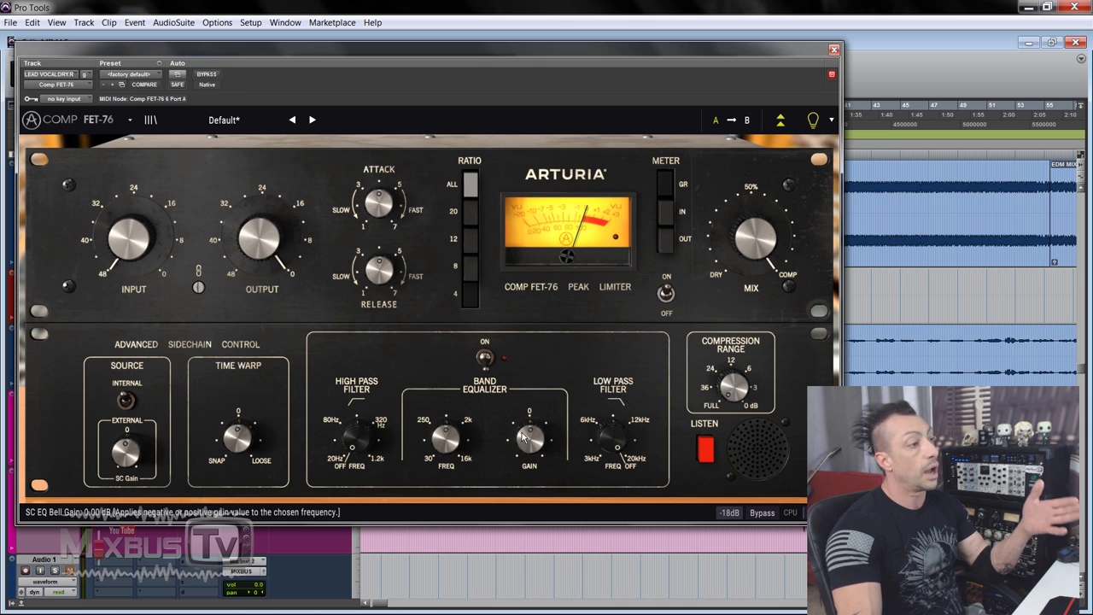
click(488, 364)
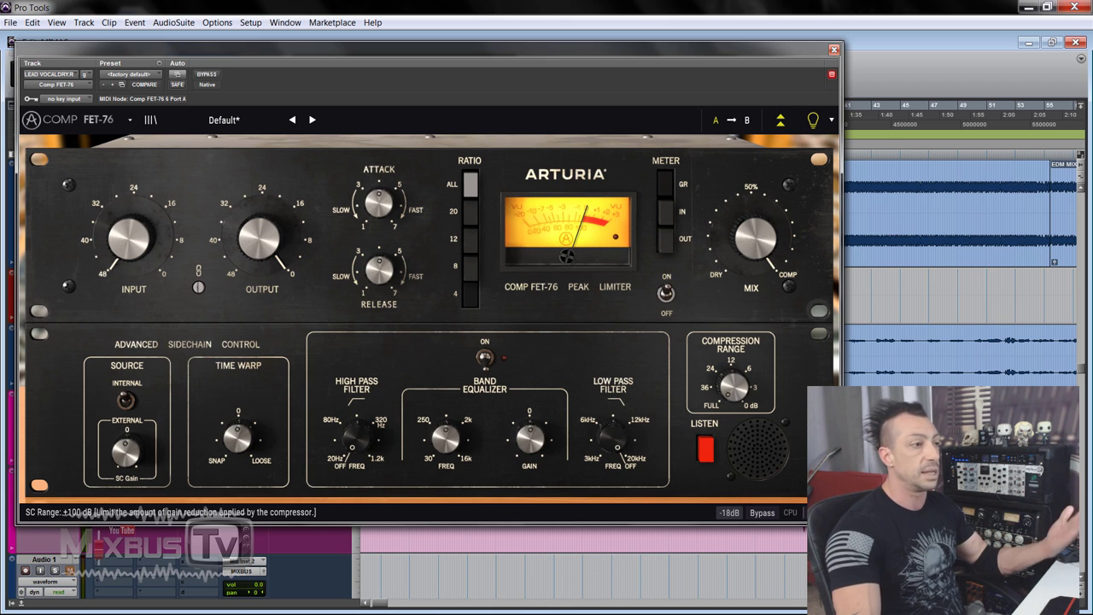
drag(734, 387, 739, 387)
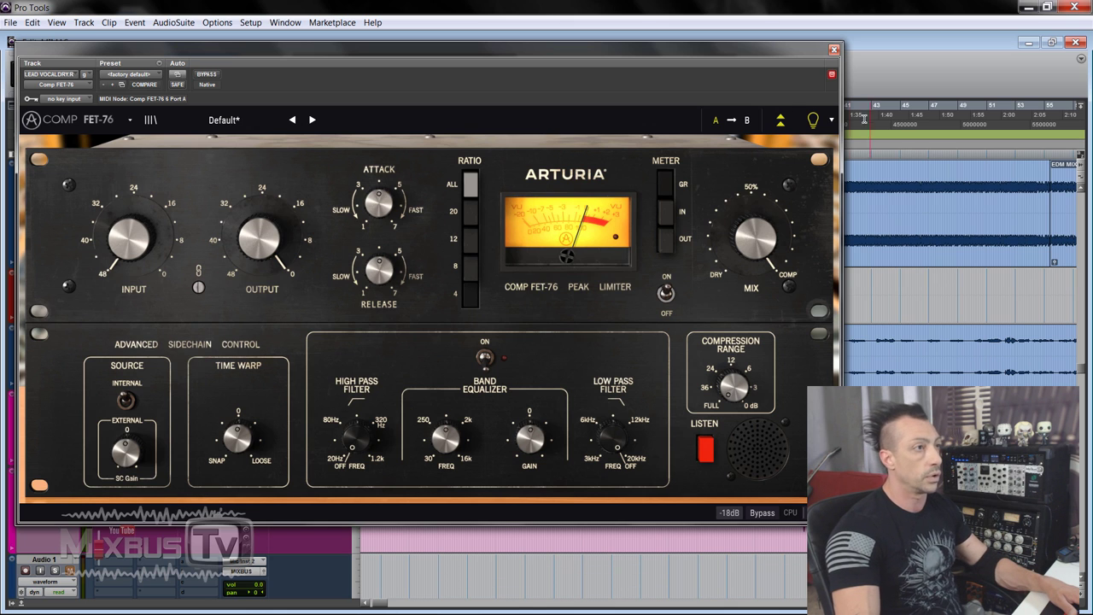
Hide the advanced section and raise the FET-76 input gain to about -16.7 dB during playback.
click(779, 119)
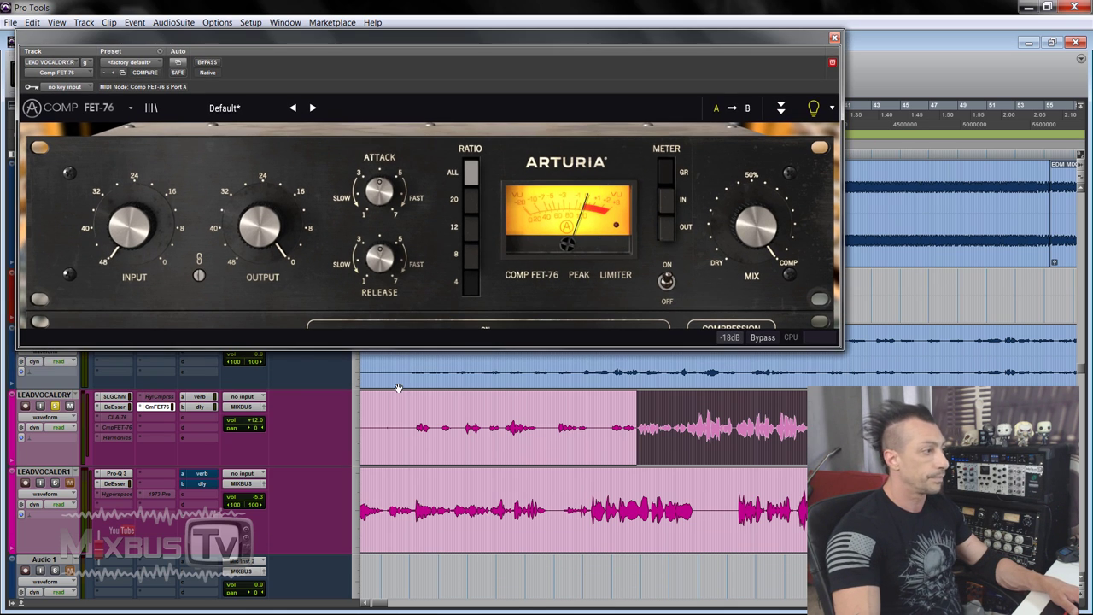
key(space)
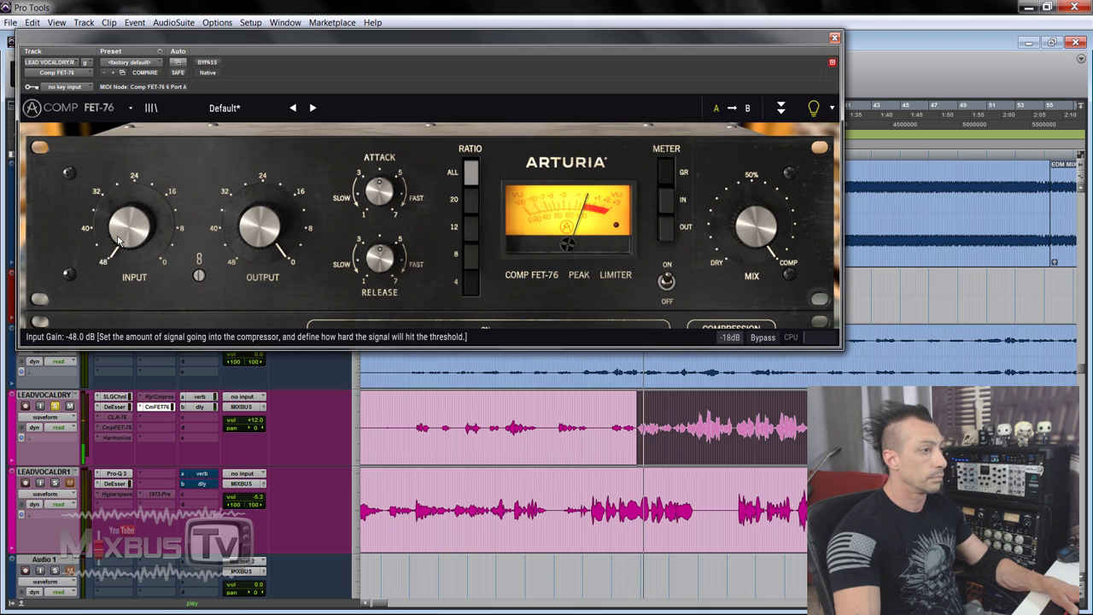
drag(120, 241, 119, 199)
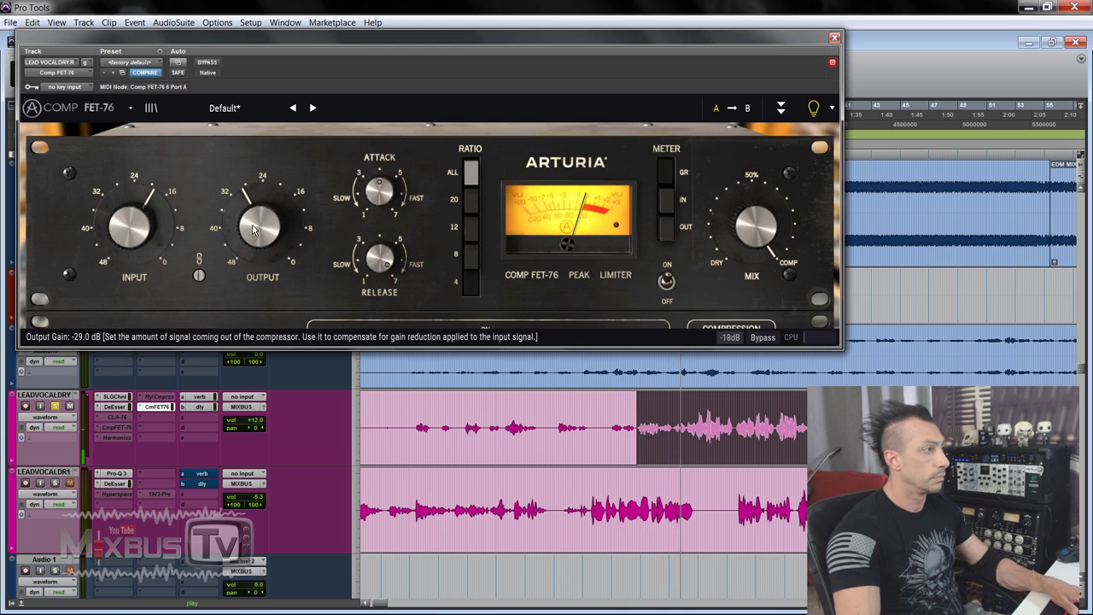
mouse_move(119, 241)
mouse_down()
mouse_move(120, 231)
mouse_move(120, 241)
mouse_up()
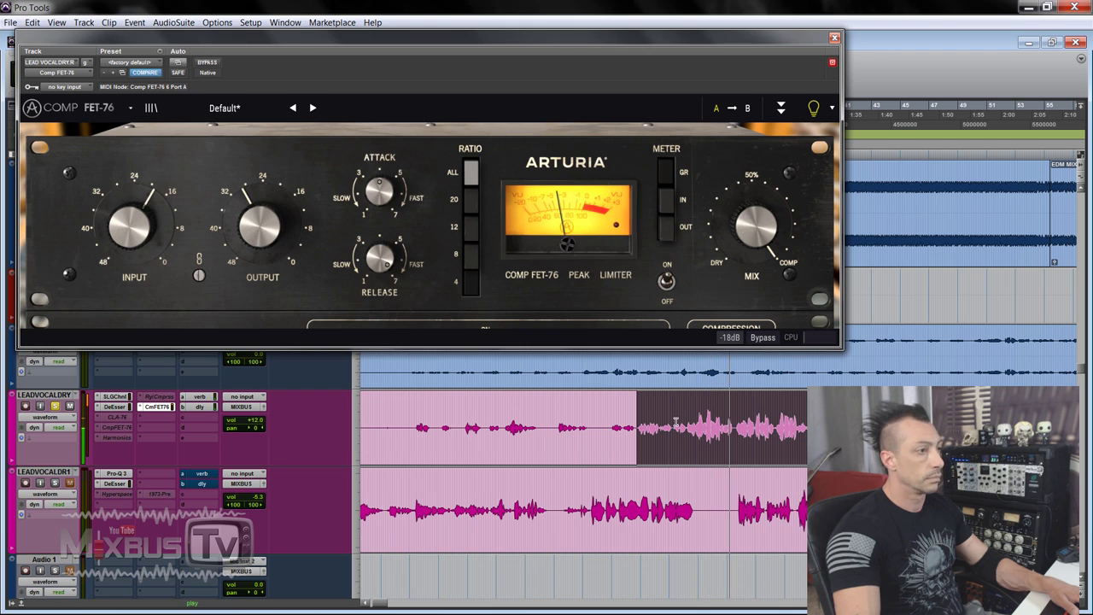
Select a short LEADVOCALDRY phrase and play it with the FET-76 bypassed.
drag(676, 423, 732, 410)
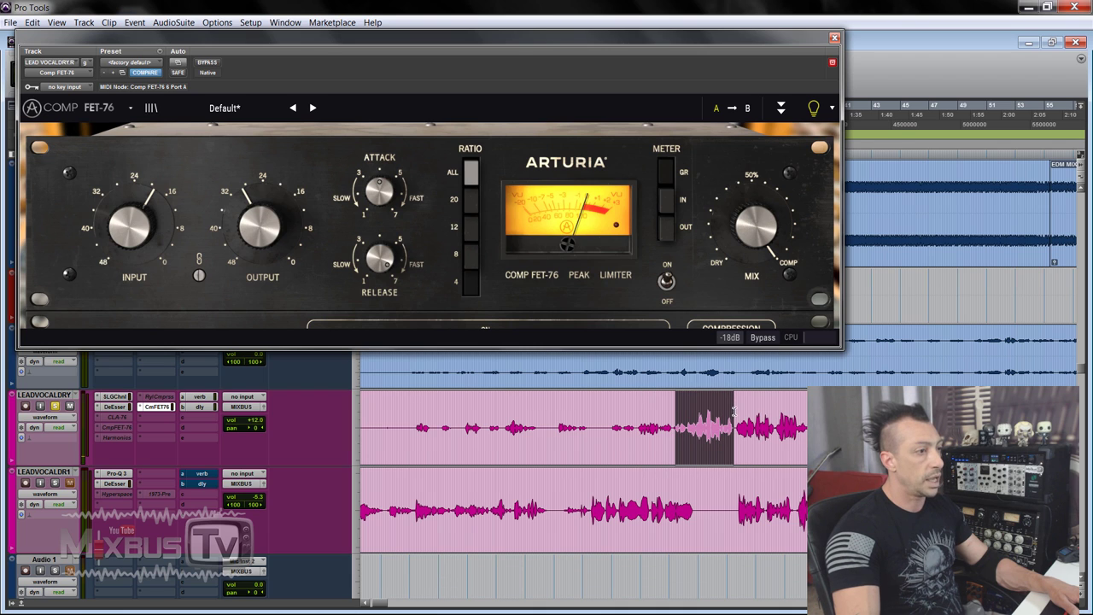
shift+click(672, 415)
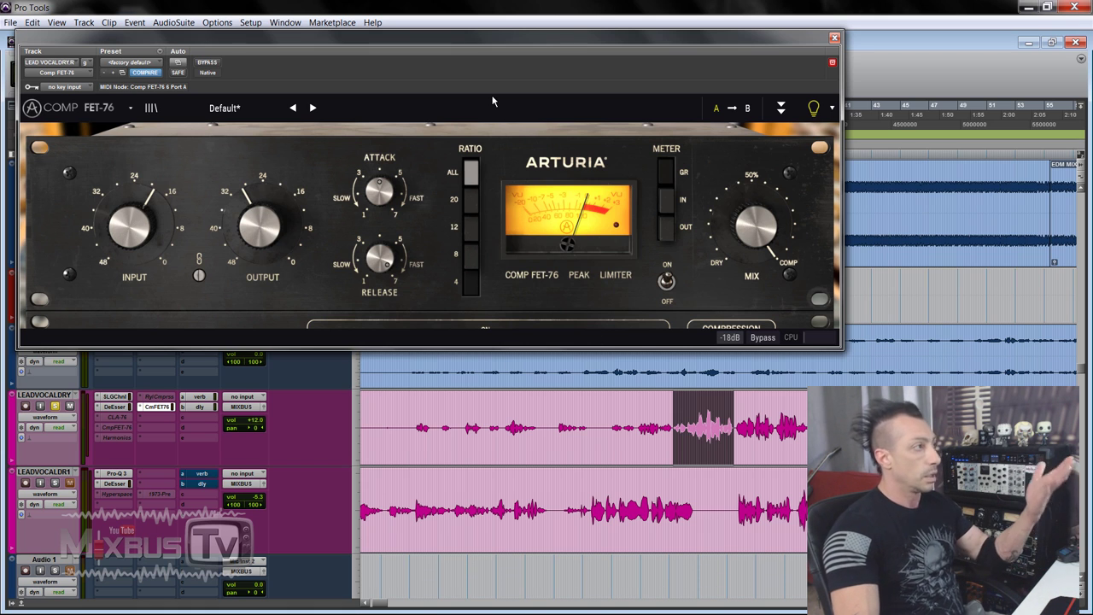
click(208, 62)
key(space)
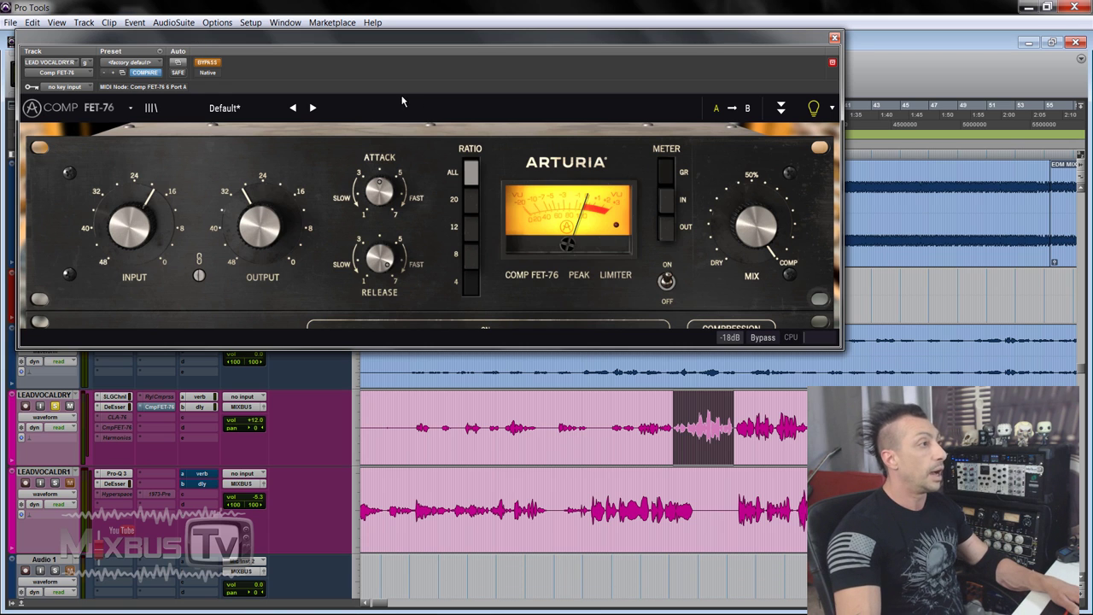
Re-enable the FET-76, link Input and Output for auto gain compensation, and play the phrase.
click(217, 64)
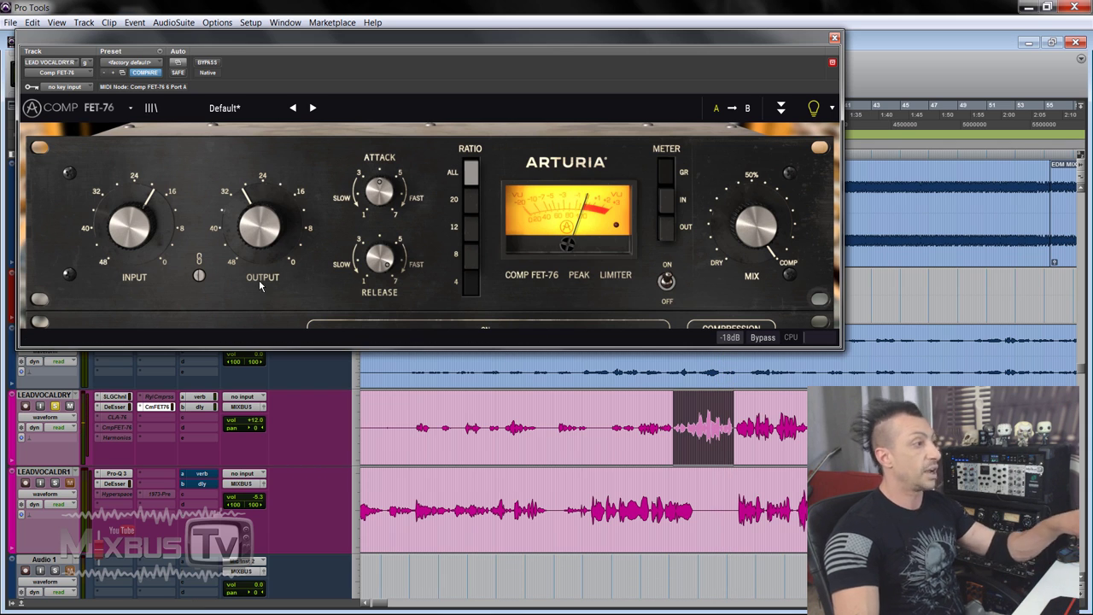
click(199, 275)
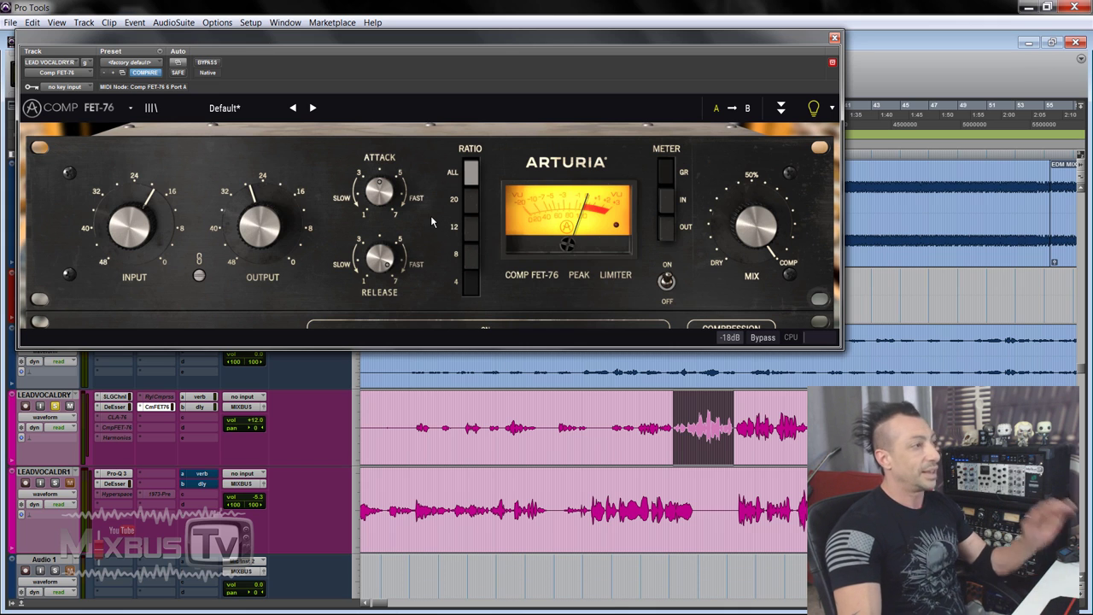
key(space)
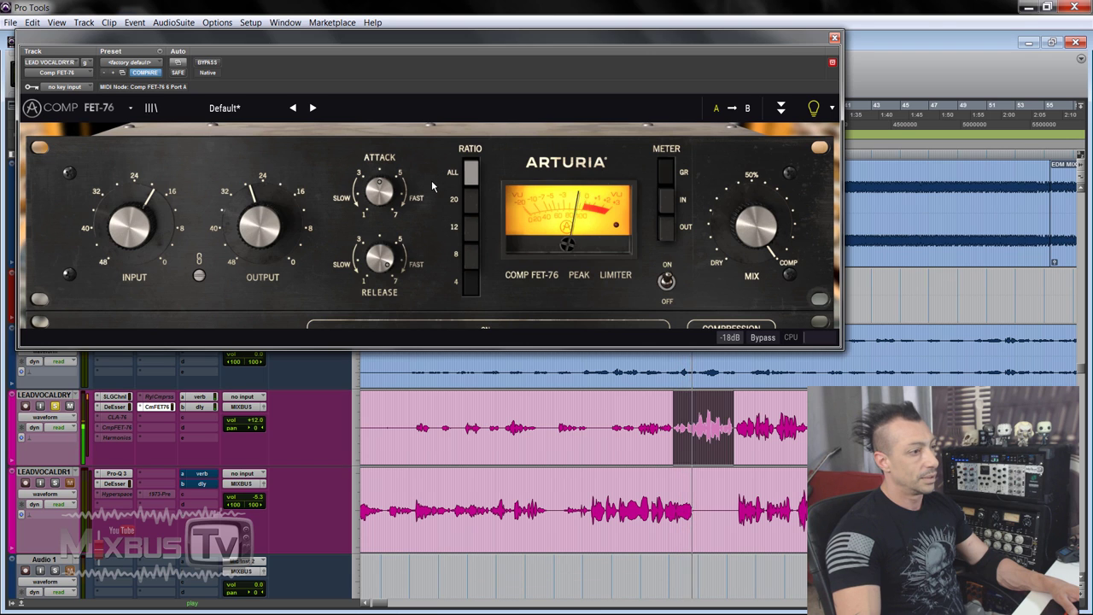
Select a new LEADVOCALDRY phrase and play it with the compressor bypassed for comparison.
click(688, 417)
drag(688, 416, 733, 403)
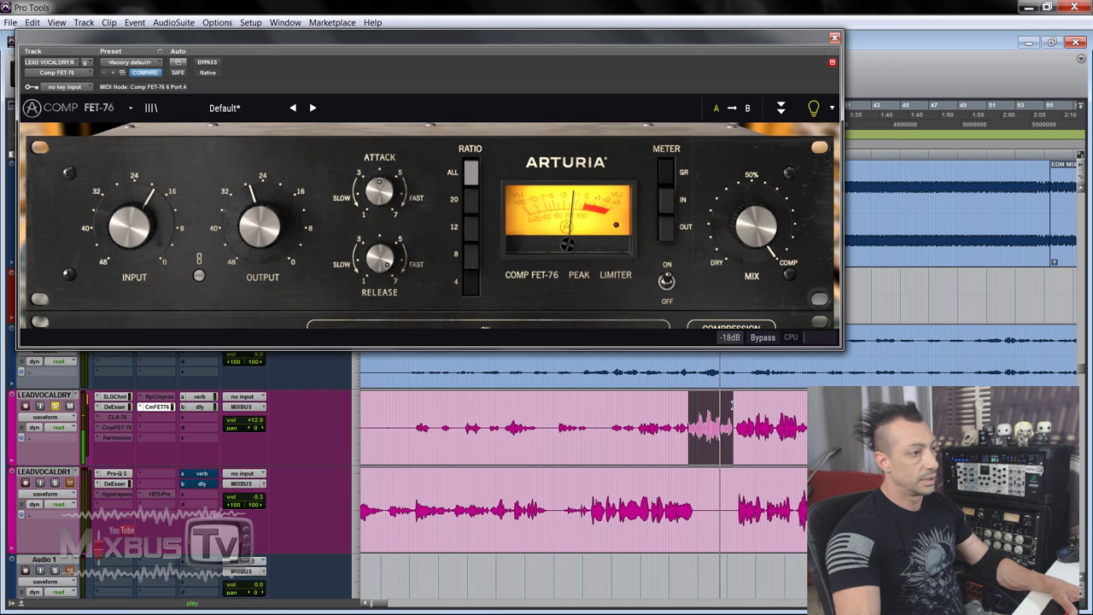
click(207, 63)
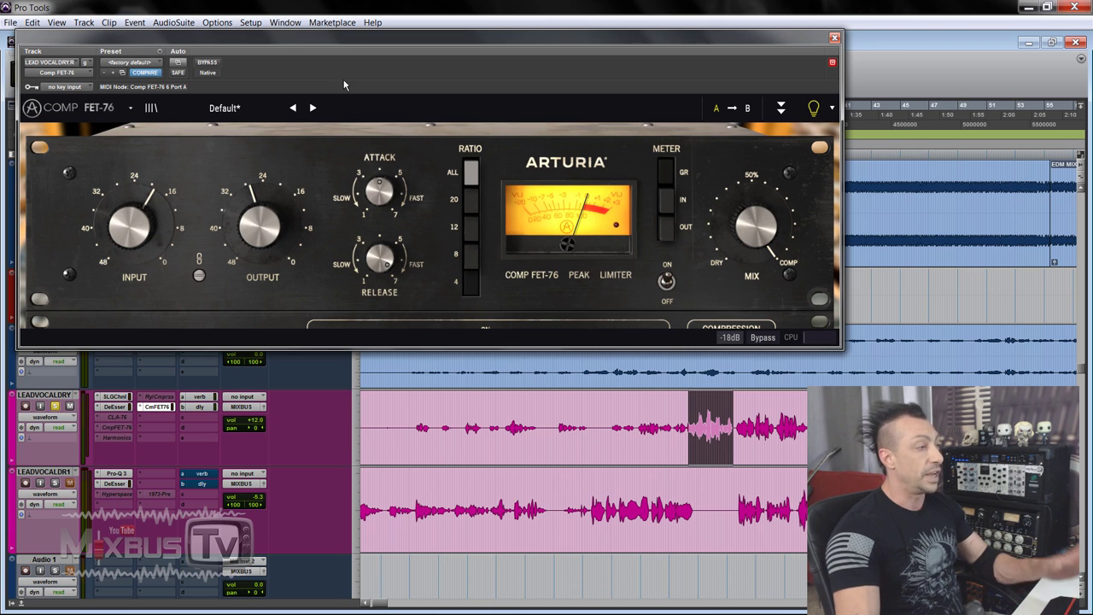
key(space)
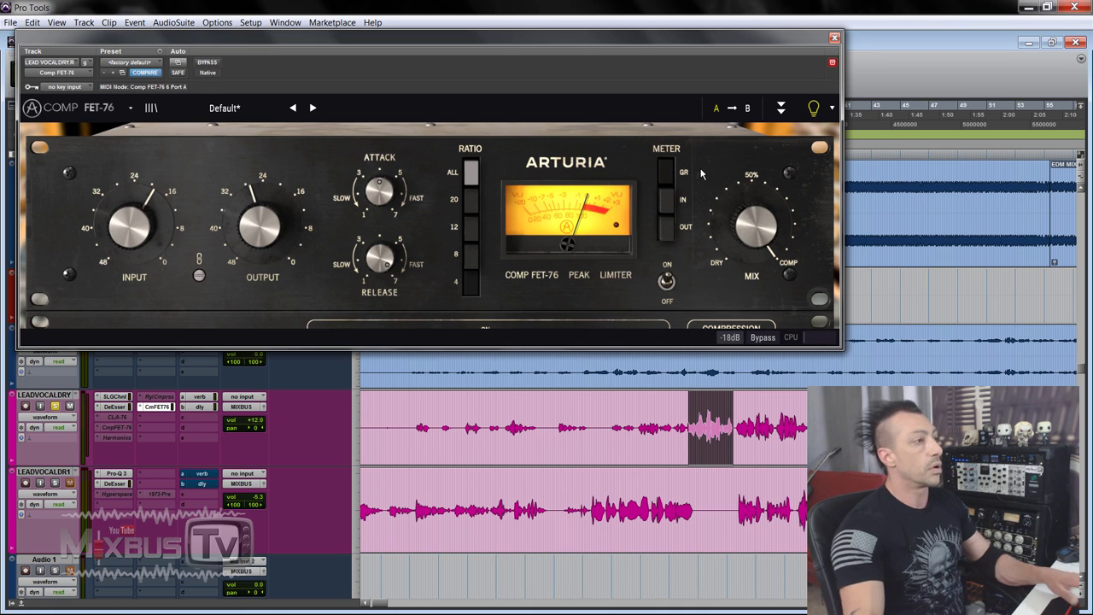
Expand the FET-76 advanced panel and drag Compression Range to about +6.24 dB.
click(781, 109)
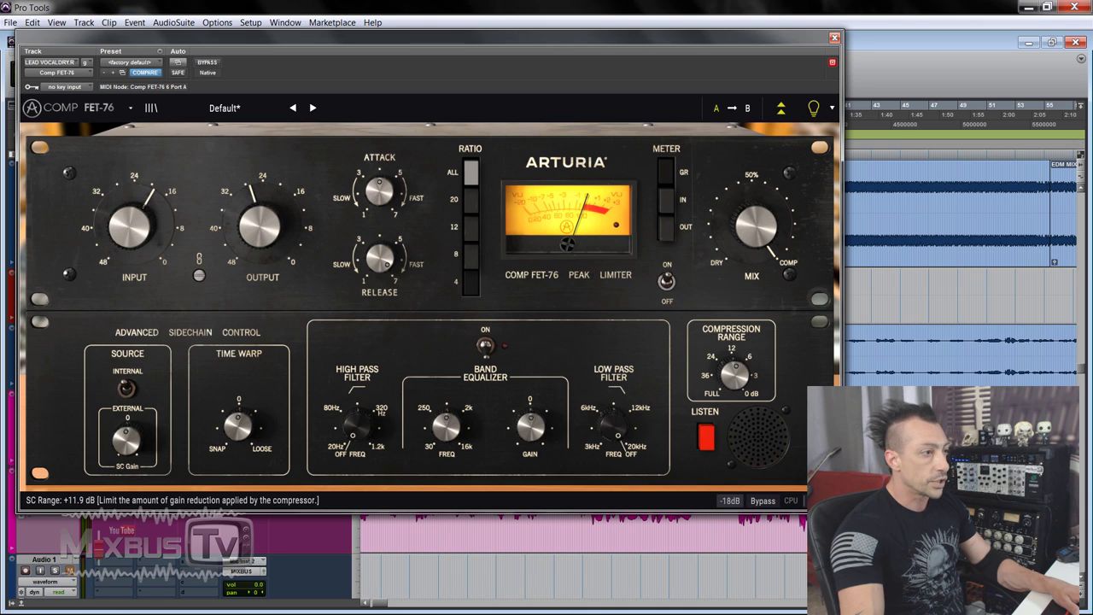
drag(740, 379, 741, 381)
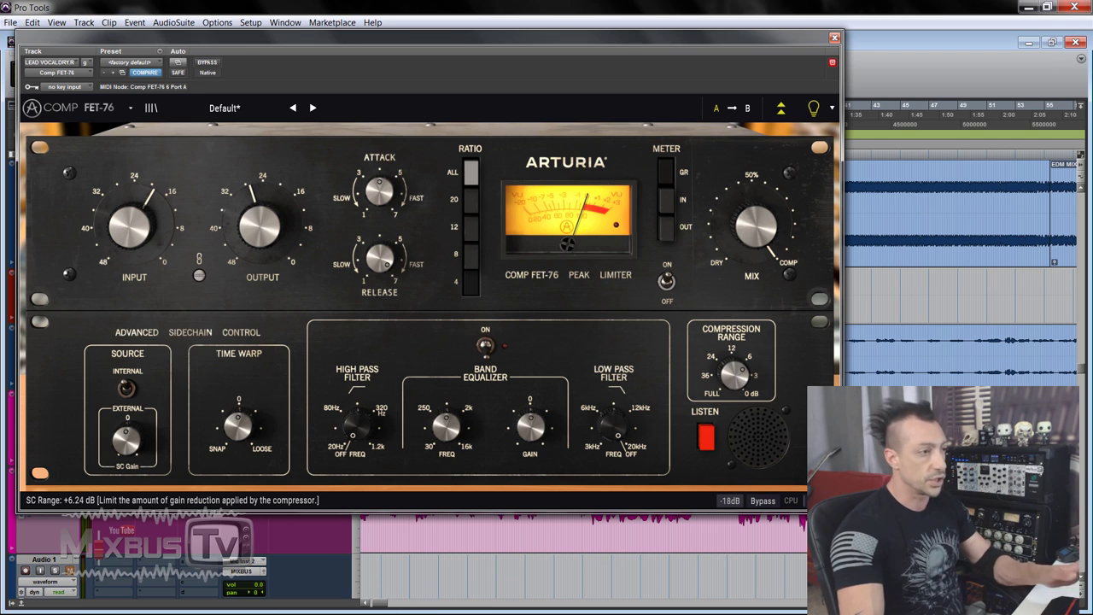
drag(739, 376, 735, 372)
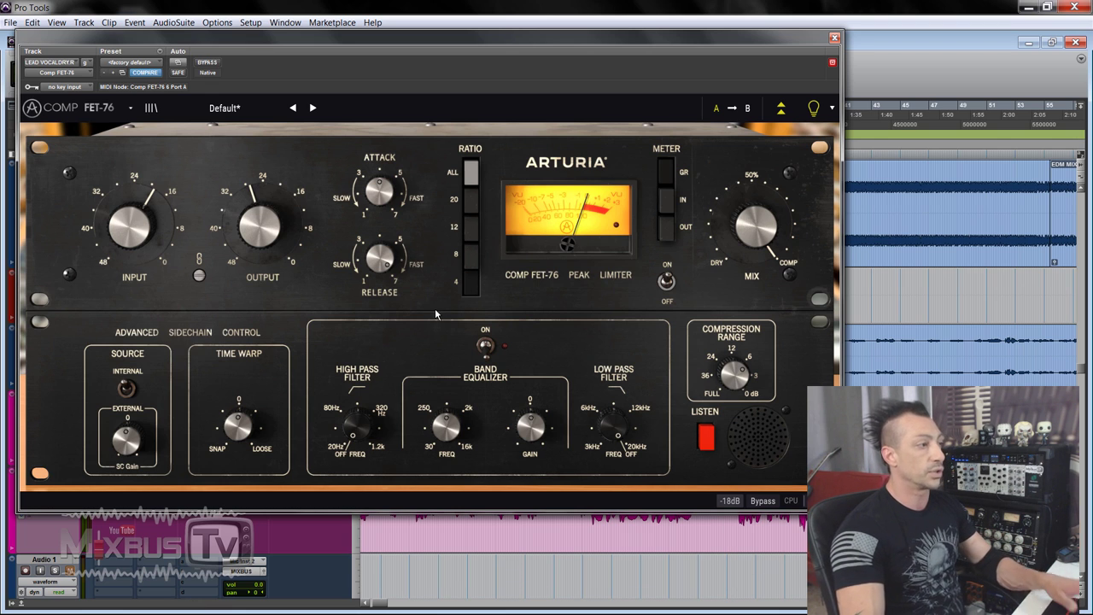
Switch the ratio off ALL, set Mix to 51%, re-enable the compressor, and hide Advanced.
click(472, 182)
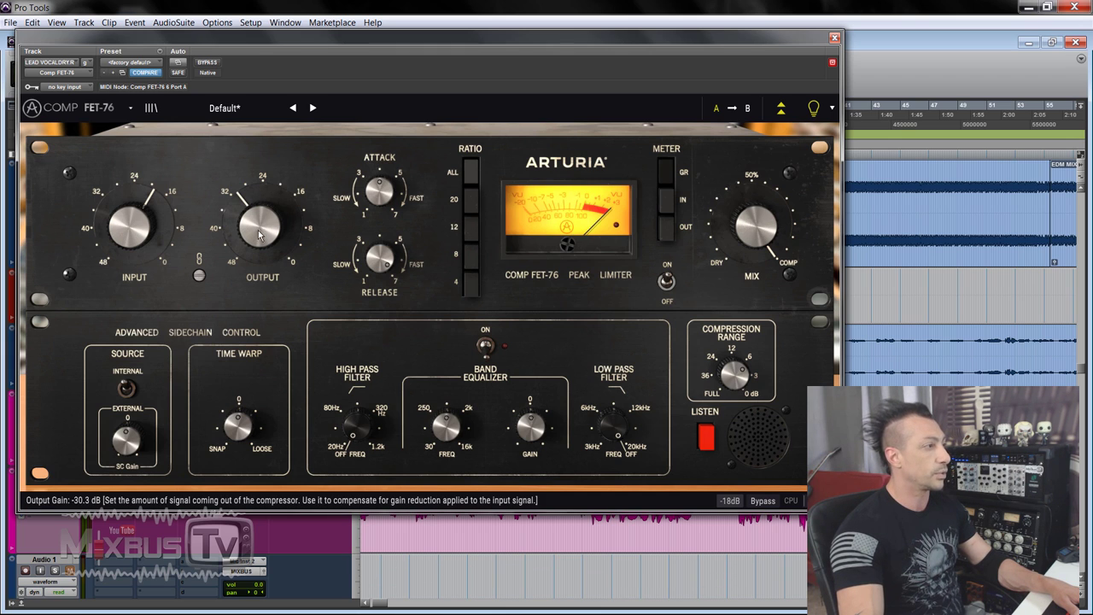
key(space)
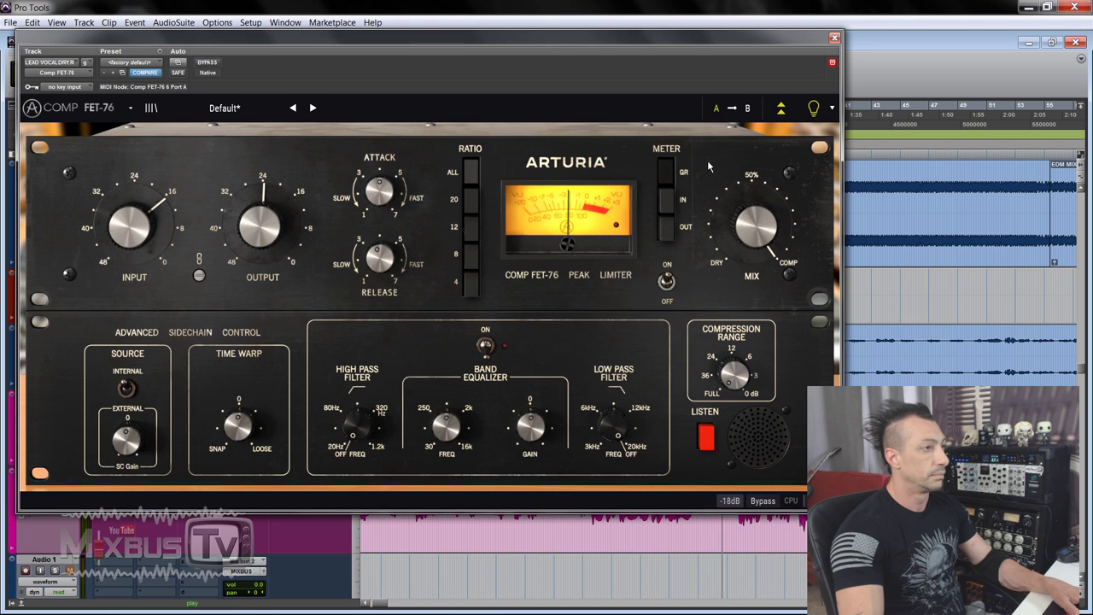
drag(756, 226, 756, 265)
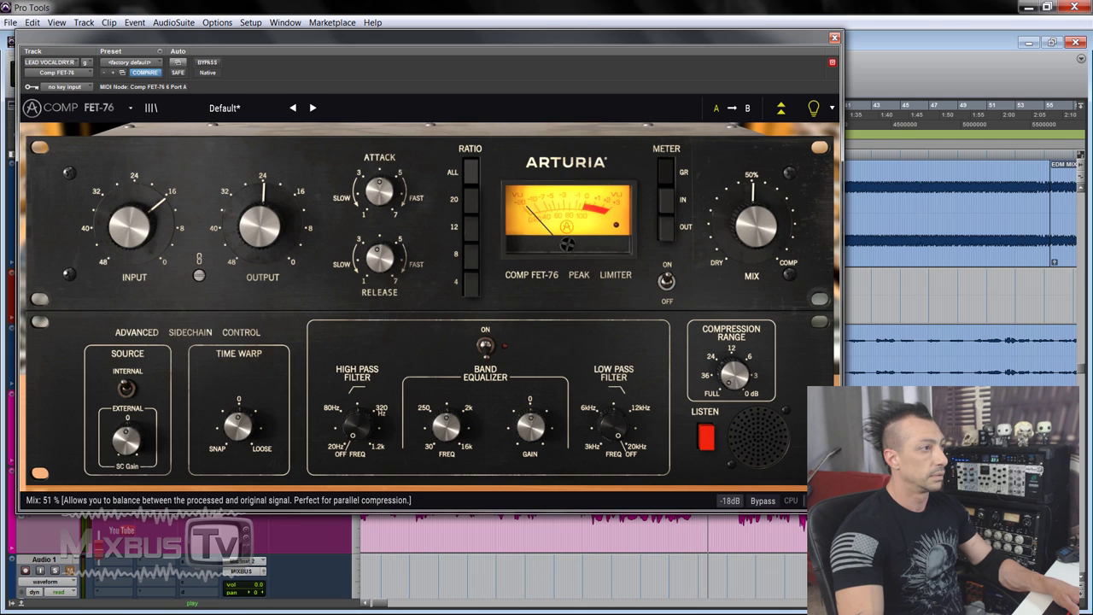
drag(724, 223, 724, 221)
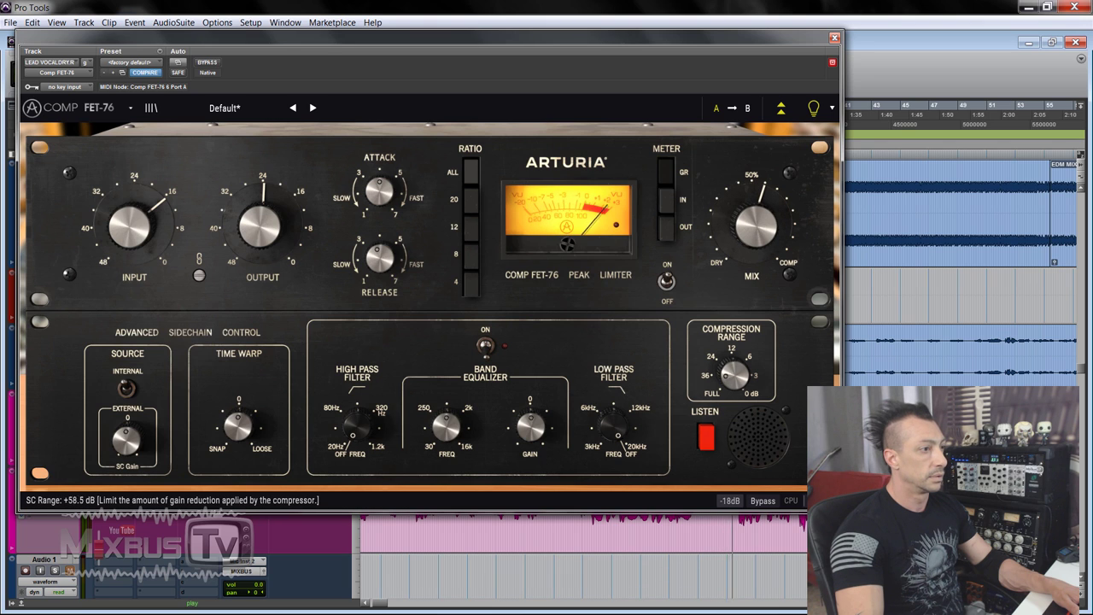
click(213, 65)
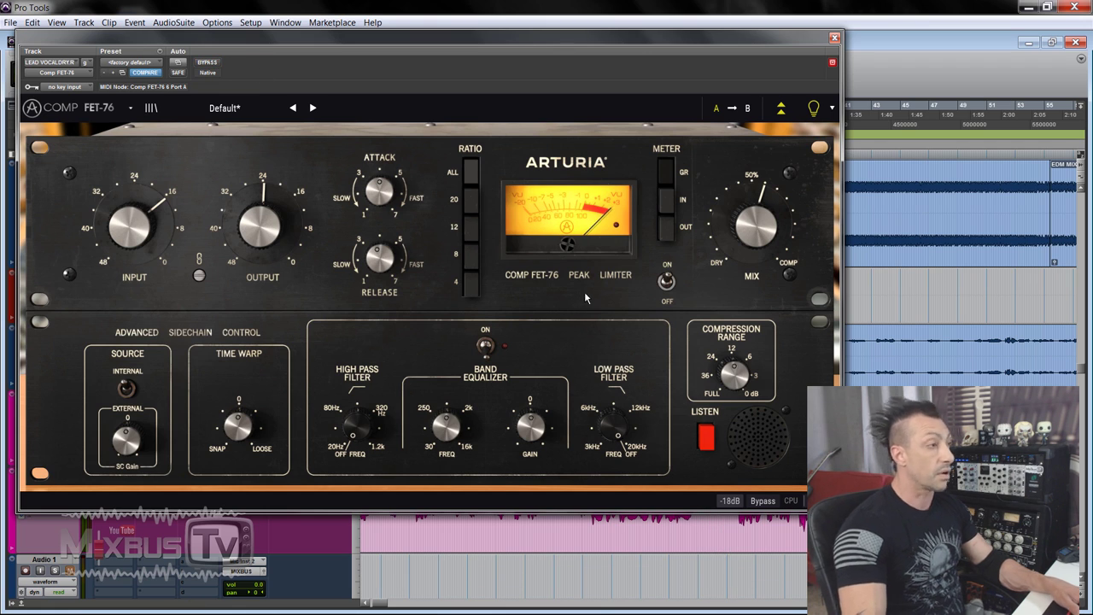
click(782, 108)
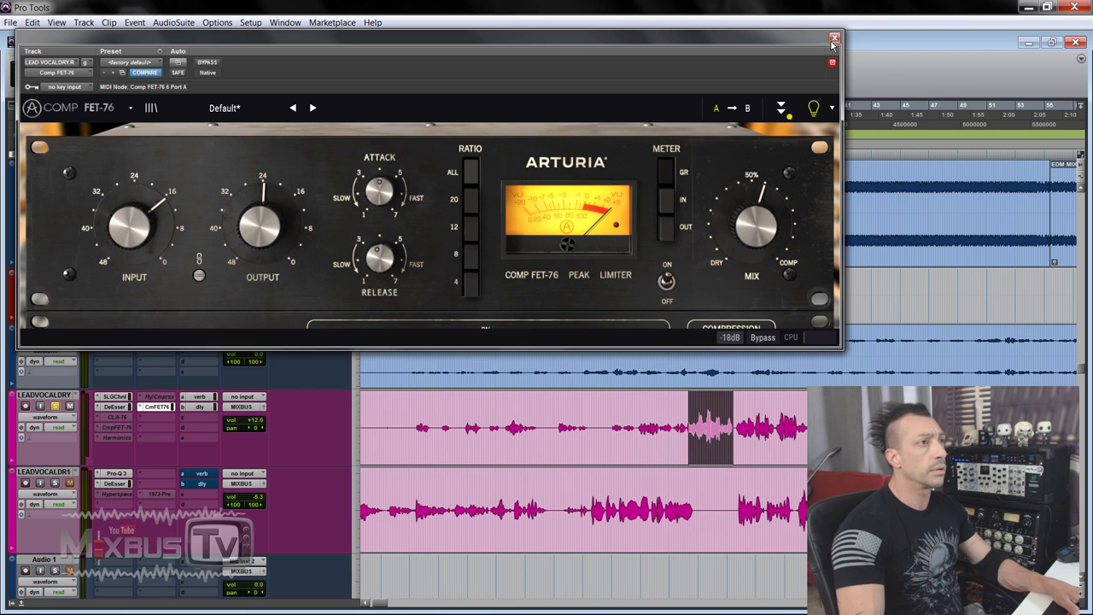
Re-enable the MALE VOX FET-76, lower its output gain, and start playback.
click(834, 37)
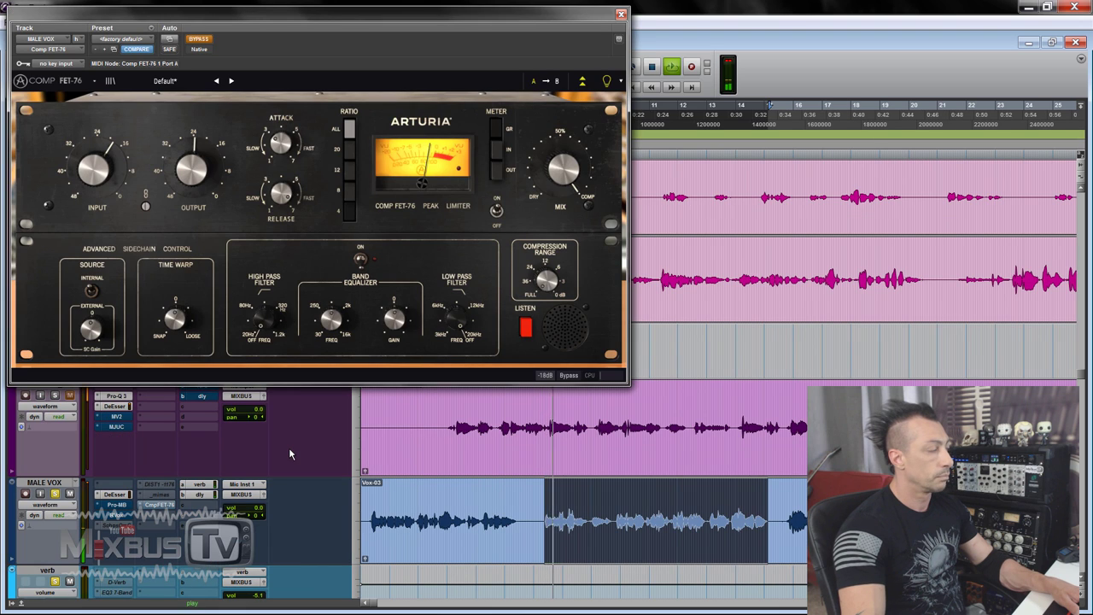
click(197, 39)
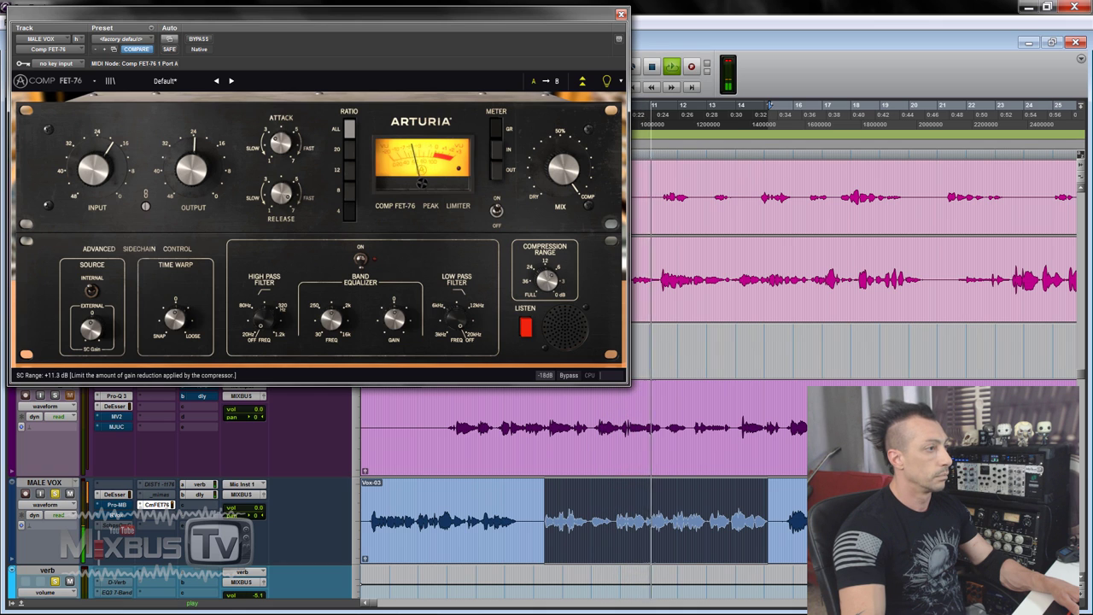
drag(196, 165, 195, 173)
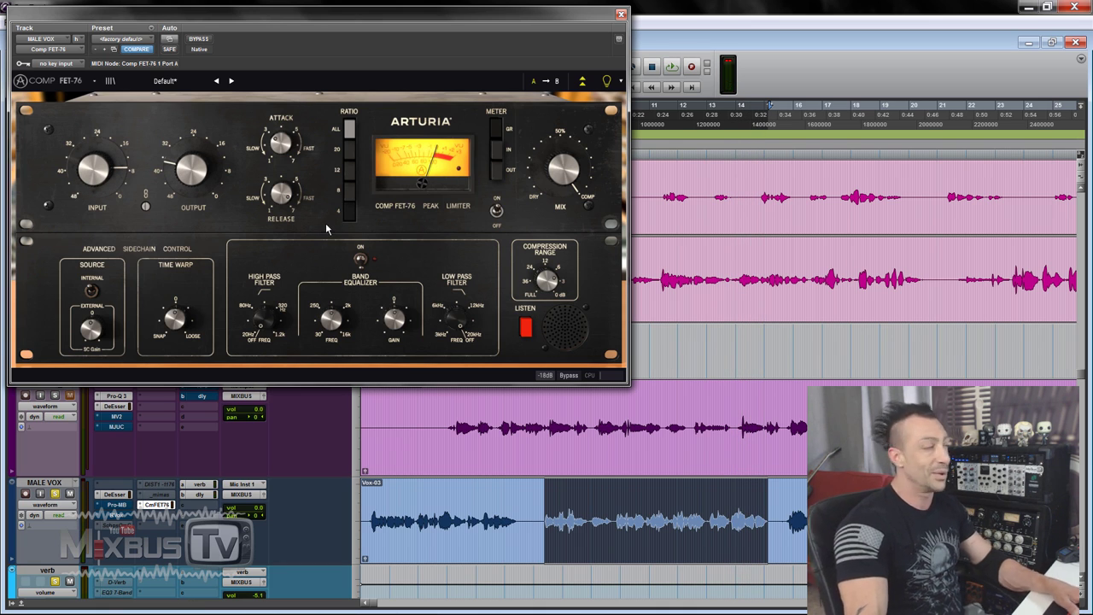
key(space)
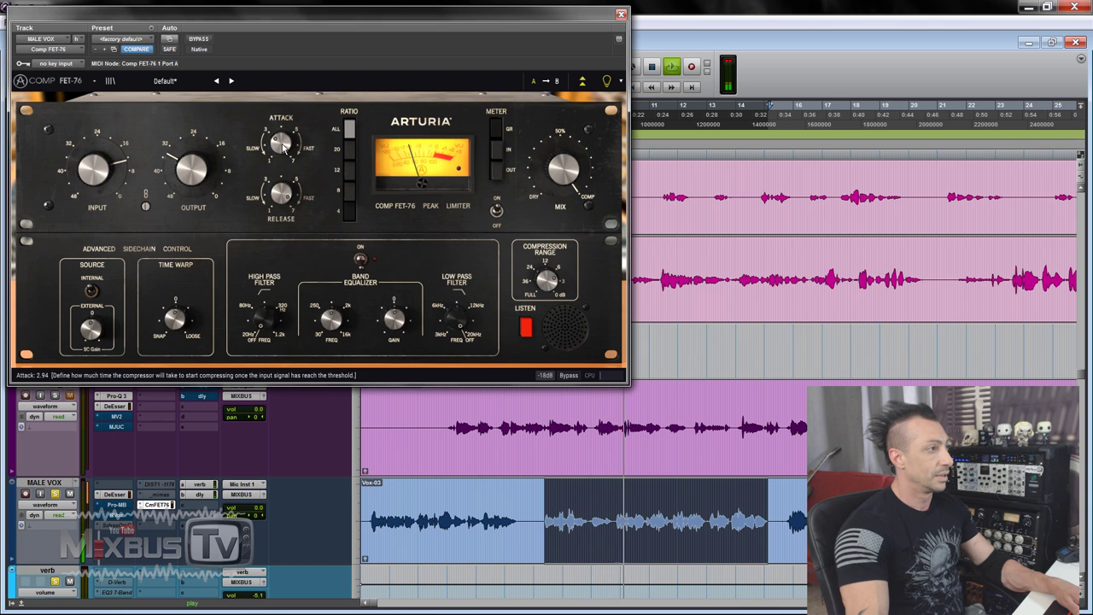
Blend the Mix to about 60% and compare the compressor against bypass while playing.
drag(550, 190, 551, 224)
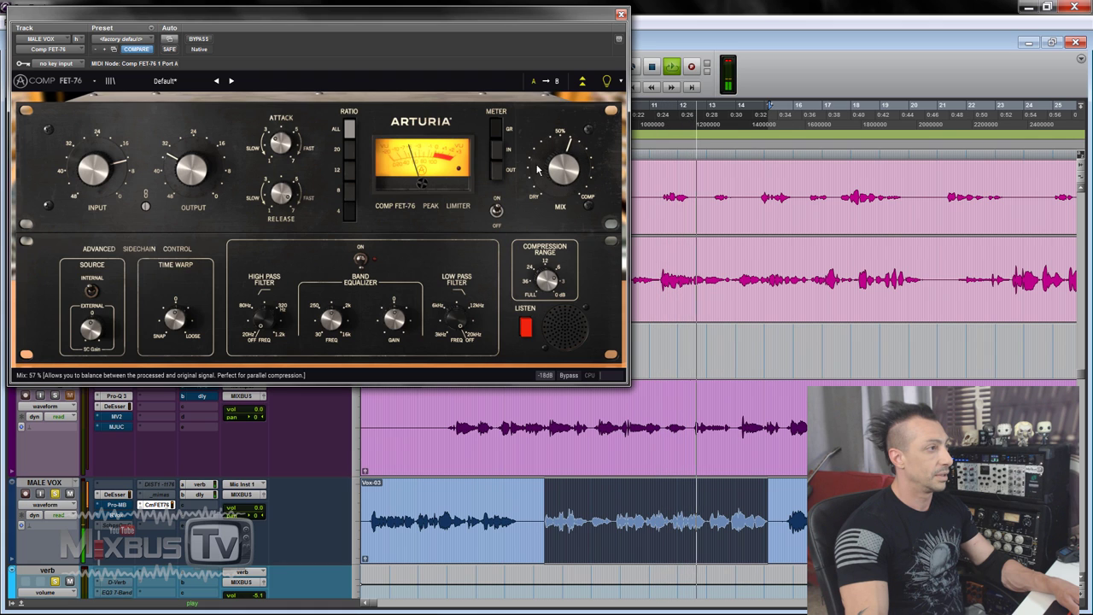
click(198, 38)
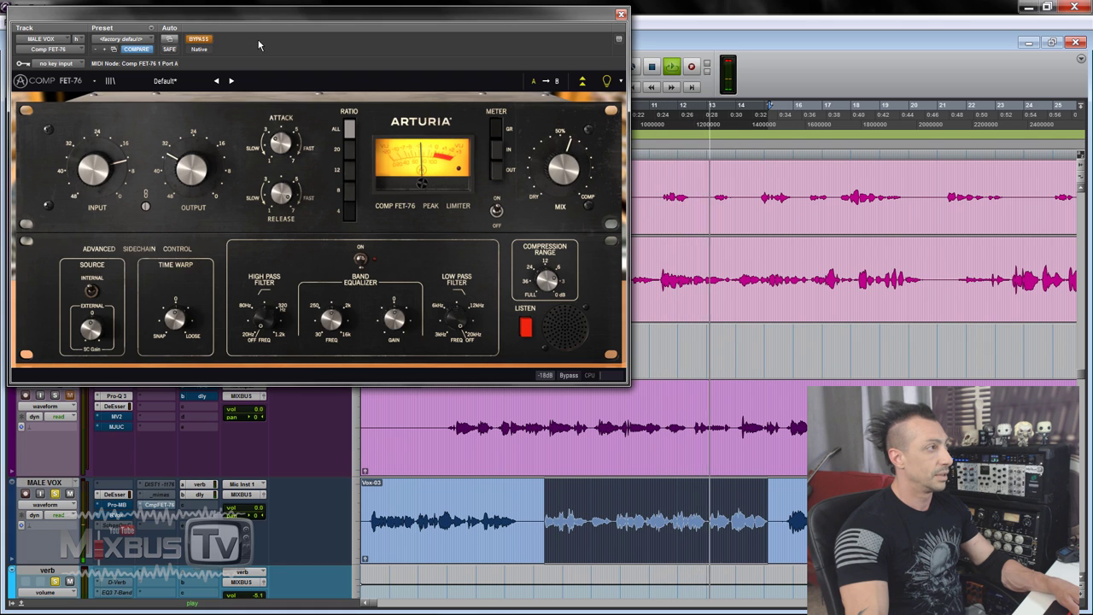
click(200, 40)
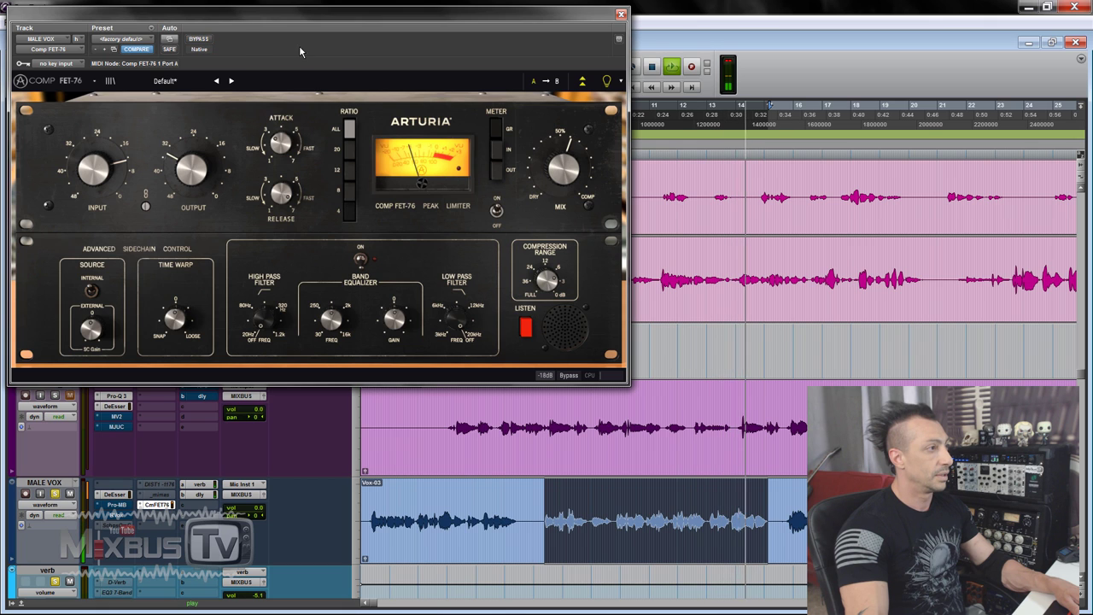
key(space)
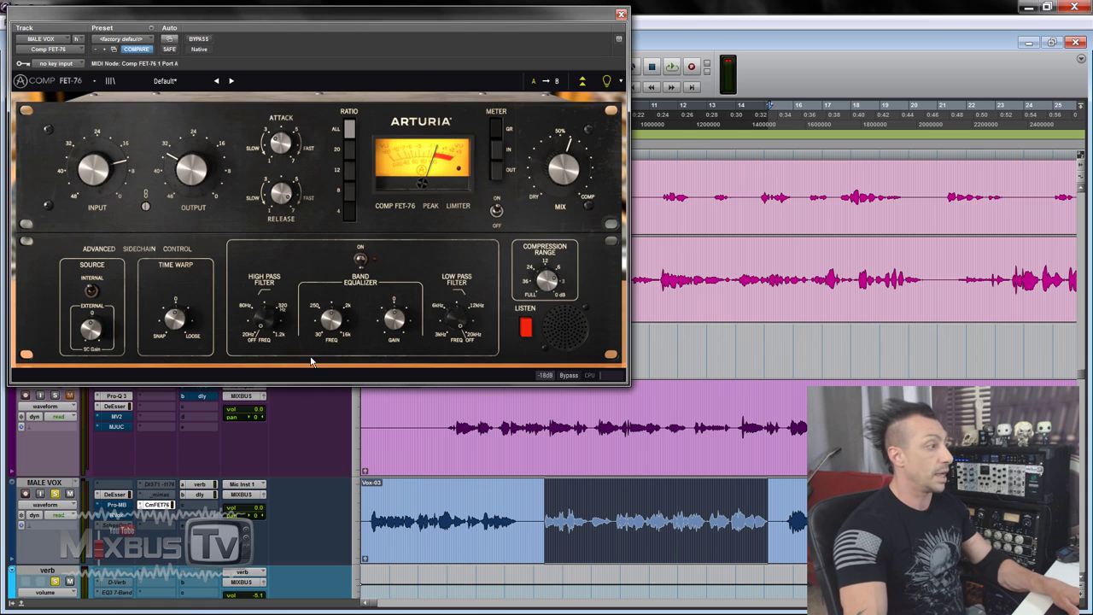
key(space)
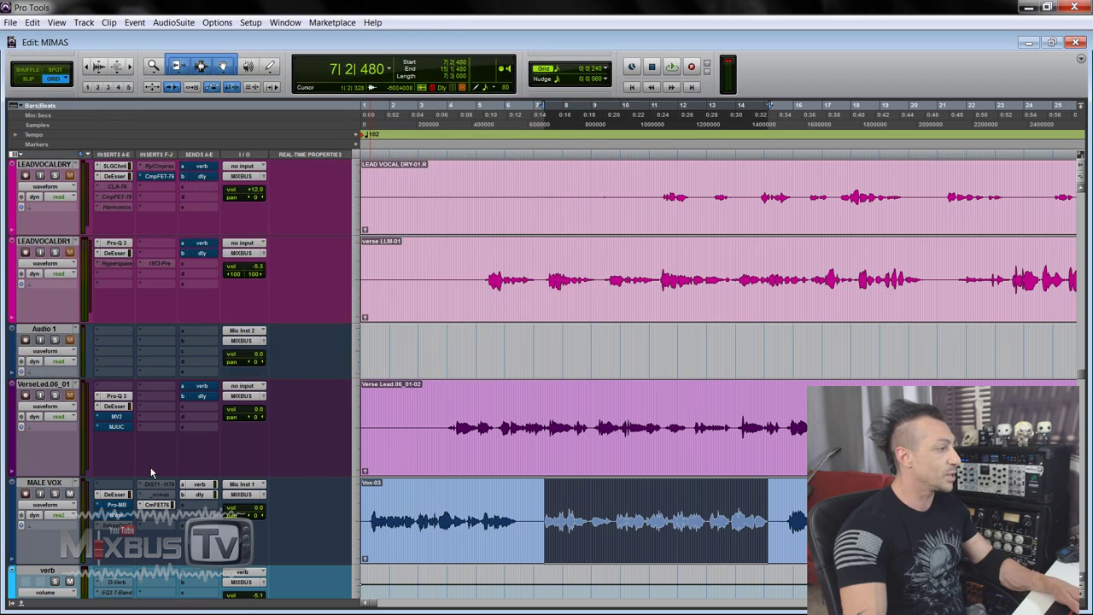
Zoom out to the drum tracks and place the edit point on 01_Kick near bar 5.
scroll(162, 427, down, 6)
scroll(187, 372, down, 3)
key(ctrl+bracketleft)
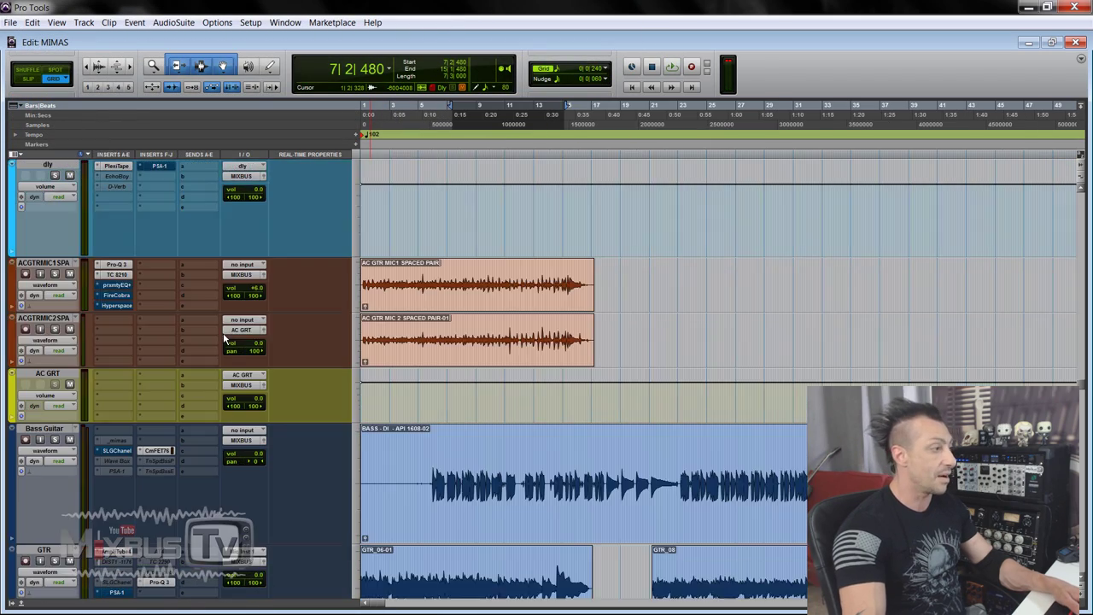
scroll(226, 336, down, 6)
scroll(239, 336, up, 7)
scroll(240, 336, up, 15)
key(ctrl+bracketleft)
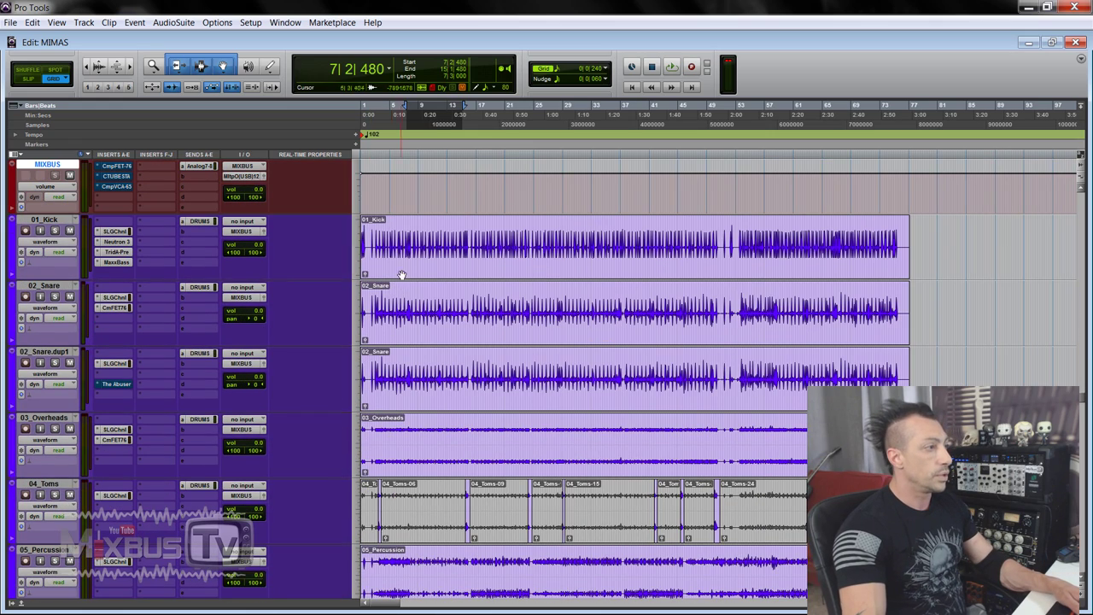
click(402, 265)
Select bars 3 to 24 across the drum tracks and open the FET-76 on 02_Snare.
key(ctrl+bracketright)
key(ctrl+bracketright)
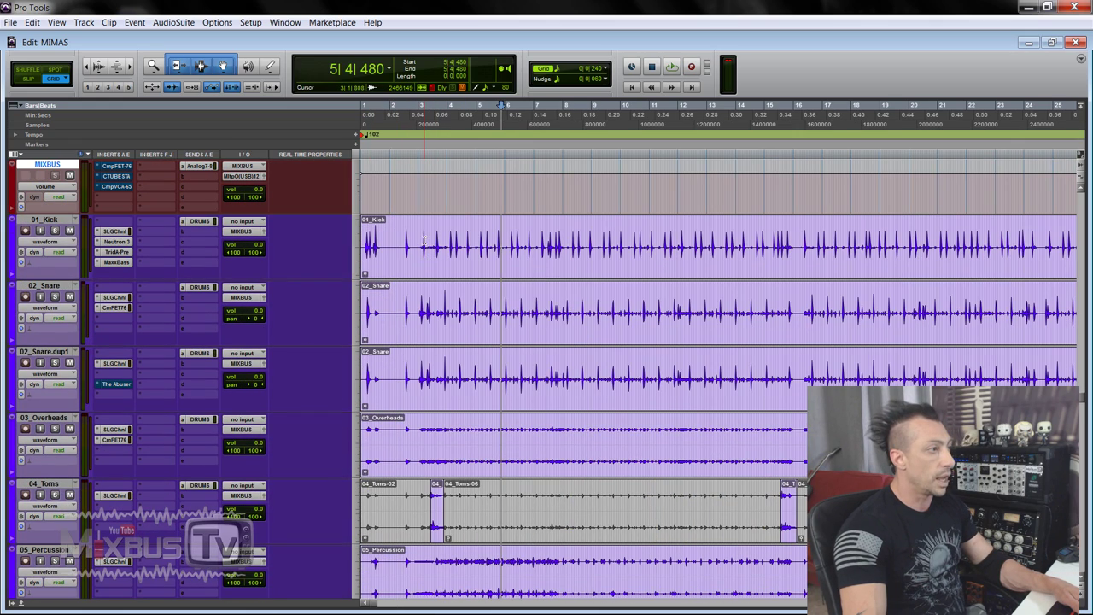
drag(422, 240, 1038, 222)
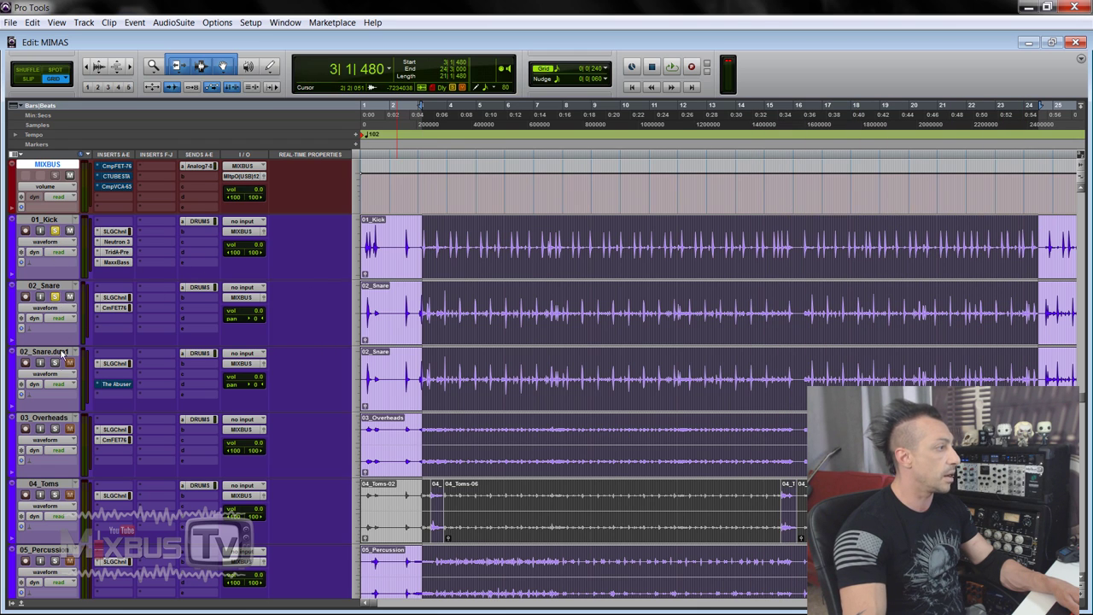
click(115, 307)
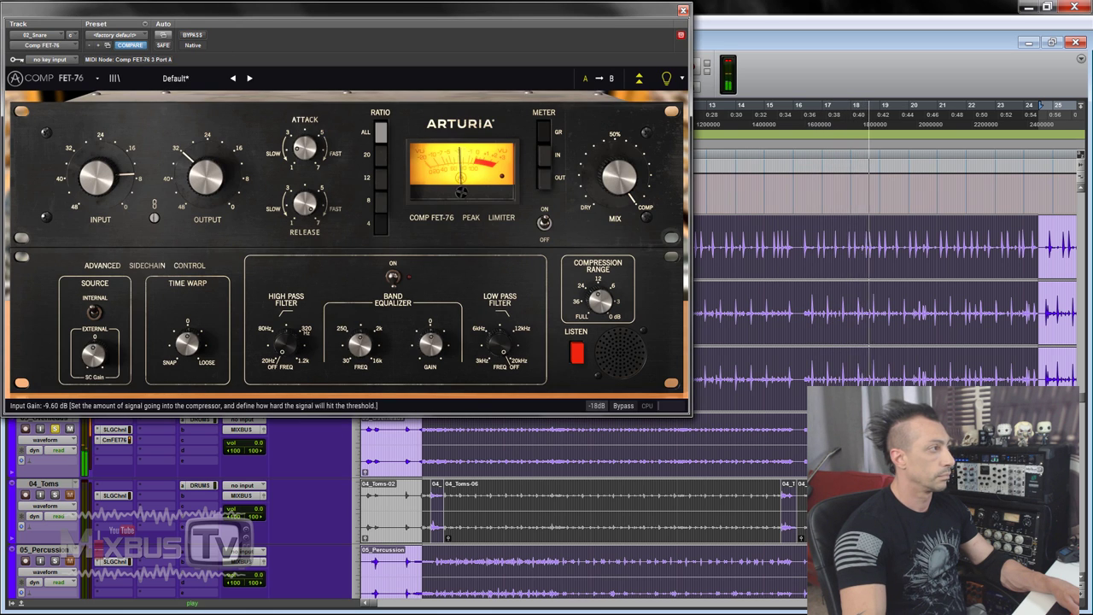
Set the snare FET-76 input to about -14.6 dB and pull the output gain down.
drag(97, 177, 96, 205)
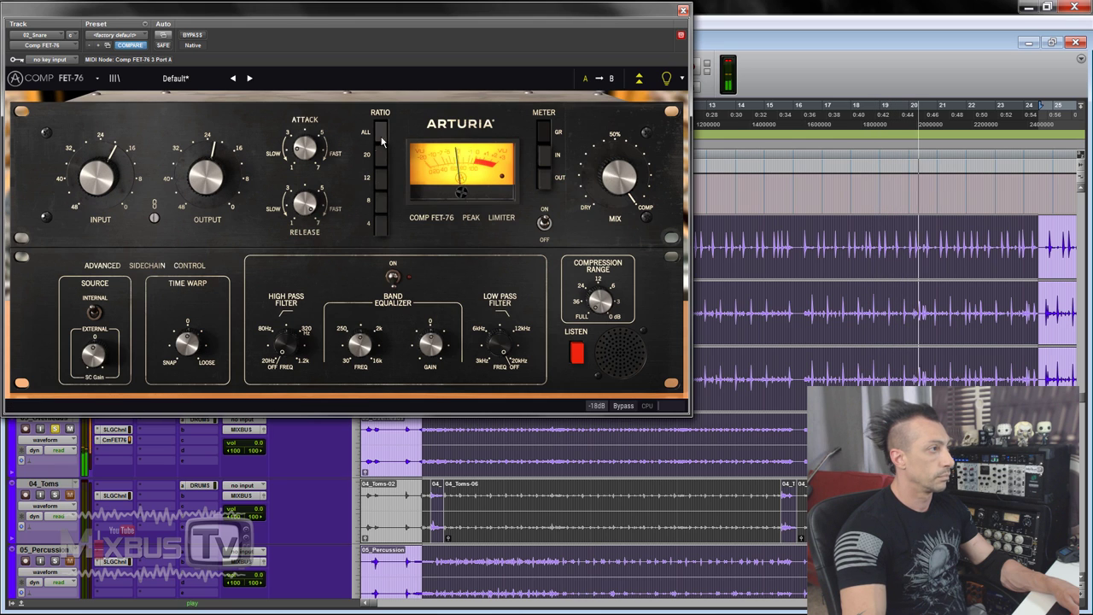
scroll(202, 183, up, 3)
drag(174, 180, 174, 205)
mouse_move(107, 176)
mouse_down()
mouse_move(106, 158)
mouse_move(97, 162)
mouse_up()
mouse_move(205, 176)
mouse_down()
mouse_move(205, 192)
mouse_move(205, 162)
mouse_up()
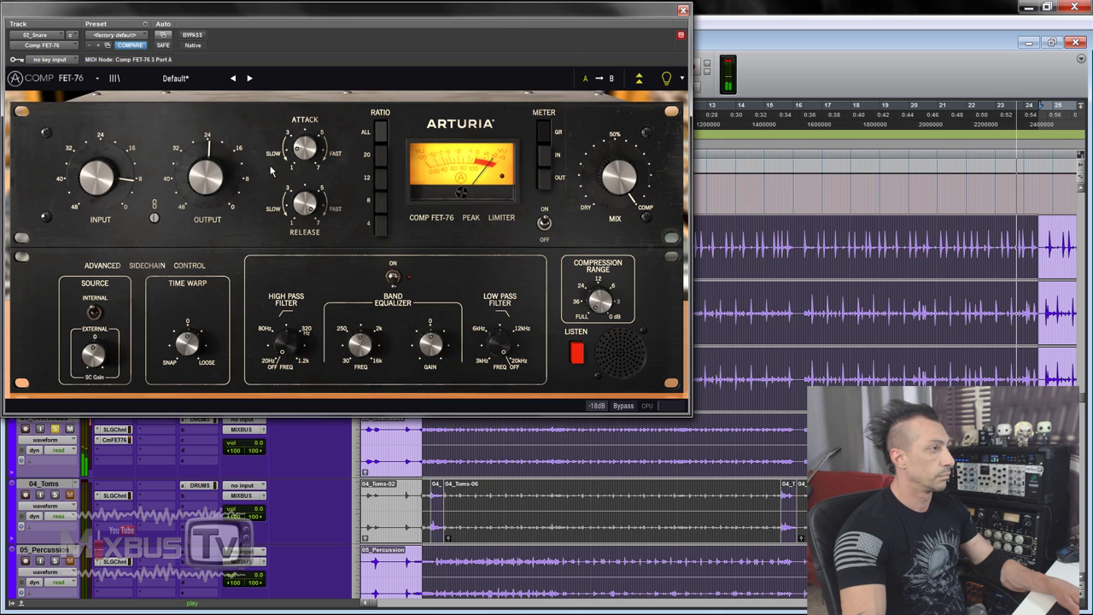
Compare the snare compressor against bypass, then drive more input and raise output to compensate.
click(193, 36)
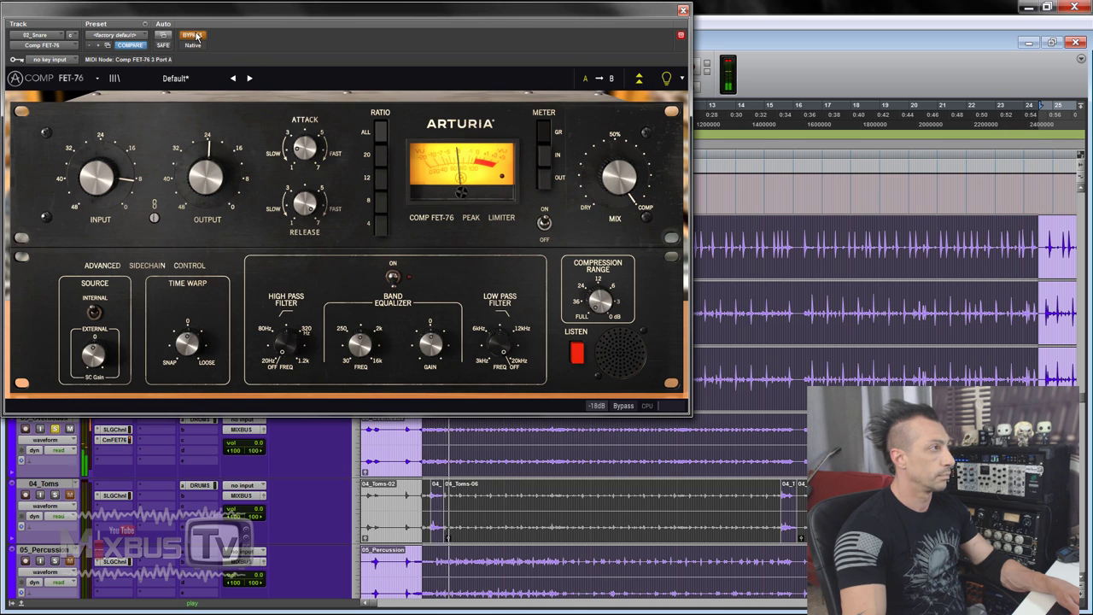
click(194, 36)
drag(145, 177, 145, 162)
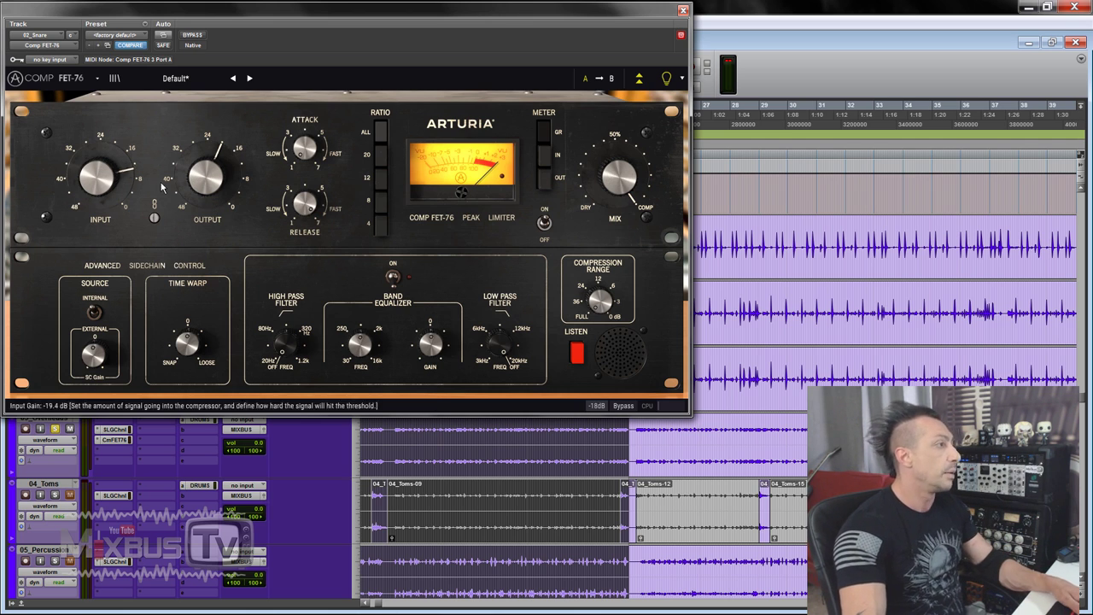
drag(182, 188, 182, 128)
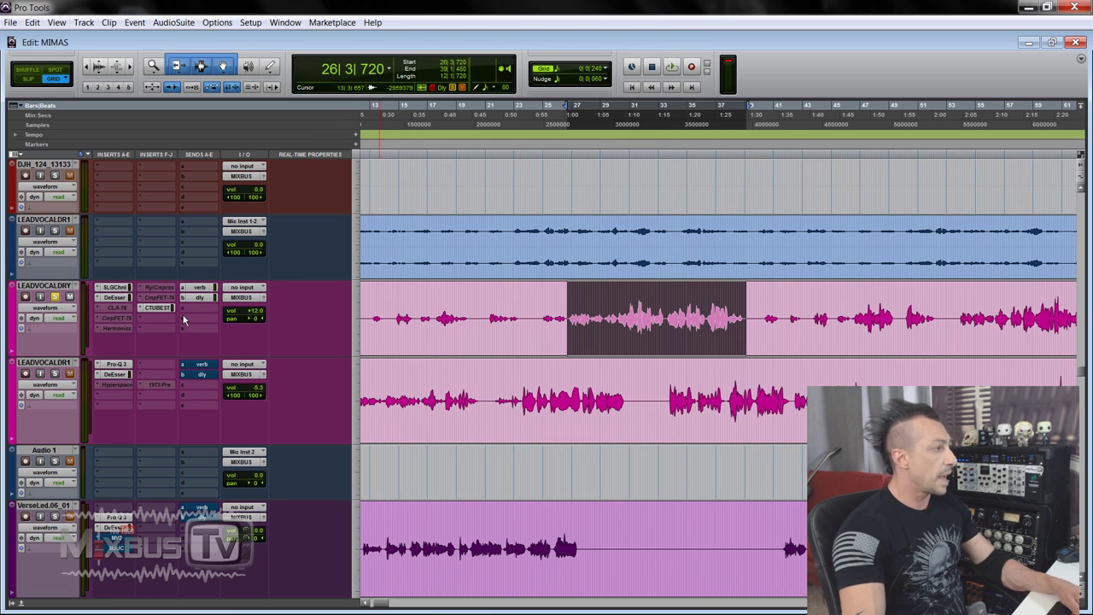
Open the Tube-STA on the lead vocal, raise its input and lower its output gain.
click(166, 310)
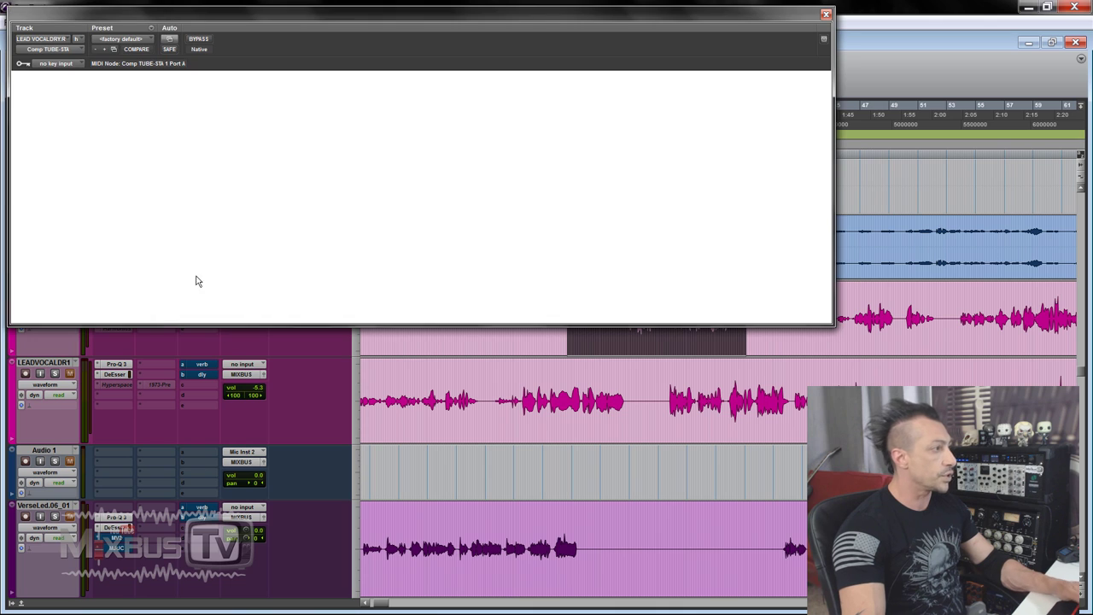
drag(374, 23, 385, 28)
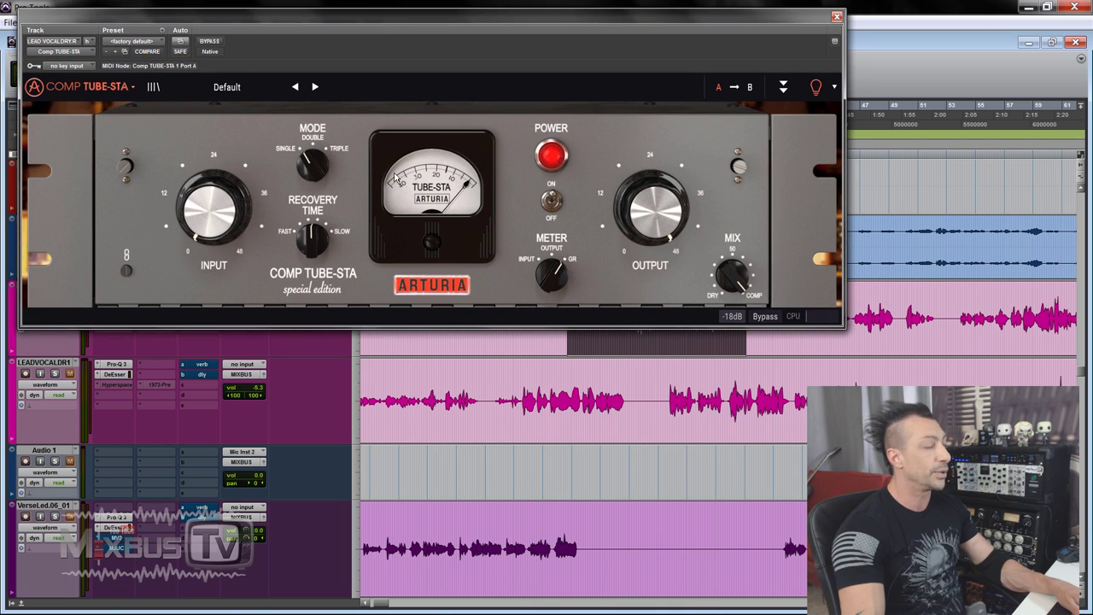
drag(221, 261, 223, 205)
drag(649, 239, 647, 274)
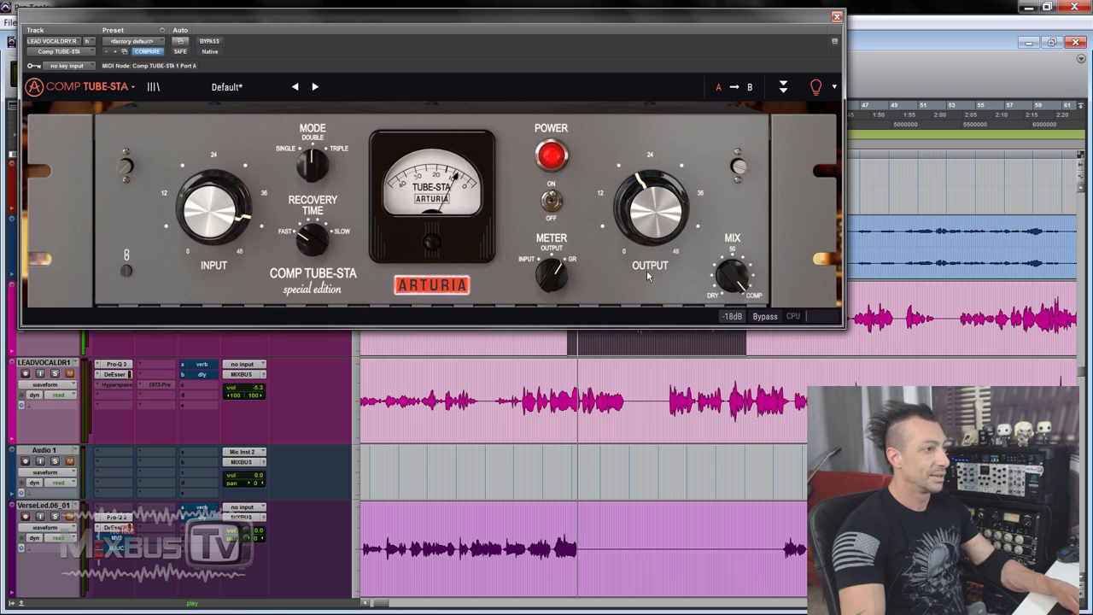
Set the side-chain high-pass and band EQ, trim the output, and choose Single recovery mode.
click(783, 86)
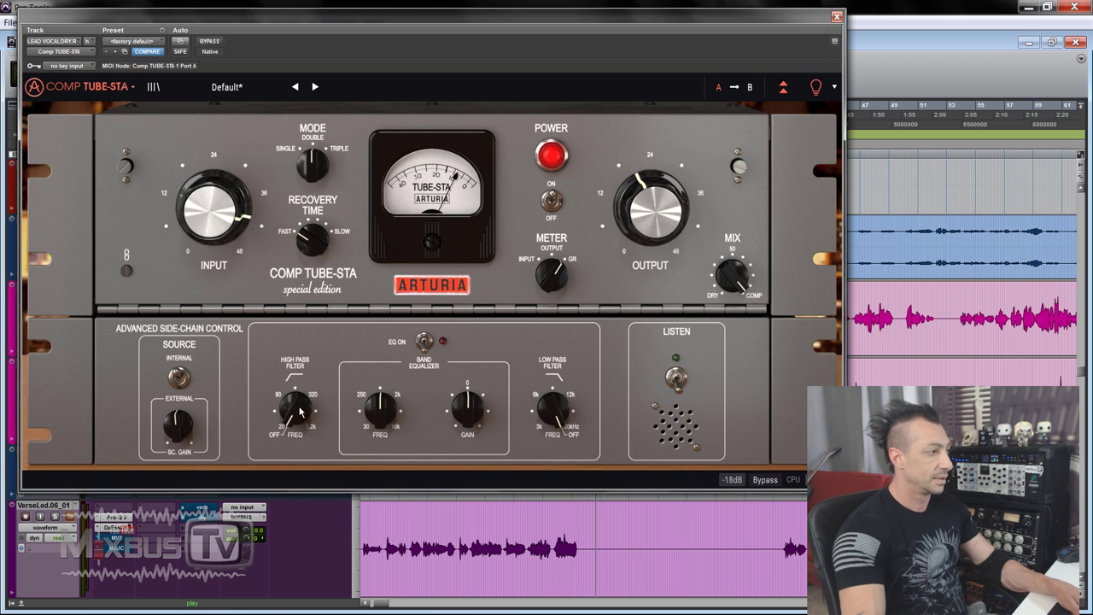
drag(299, 413, 300, 394)
drag(468, 408, 468, 382)
drag(380, 410, 380, 395)
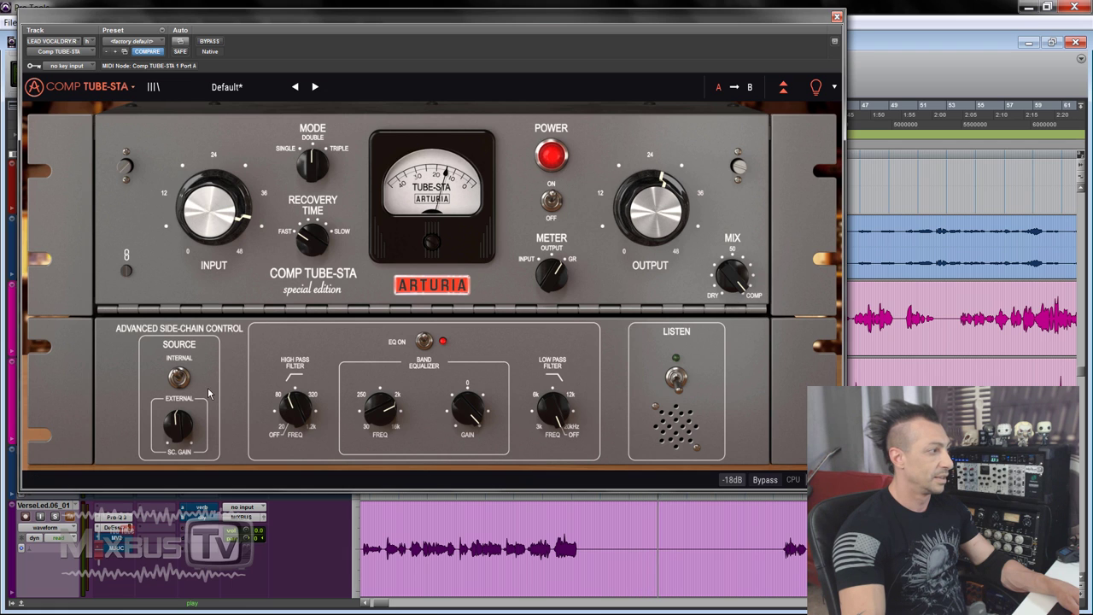
drag(656, 253, 656, 265)
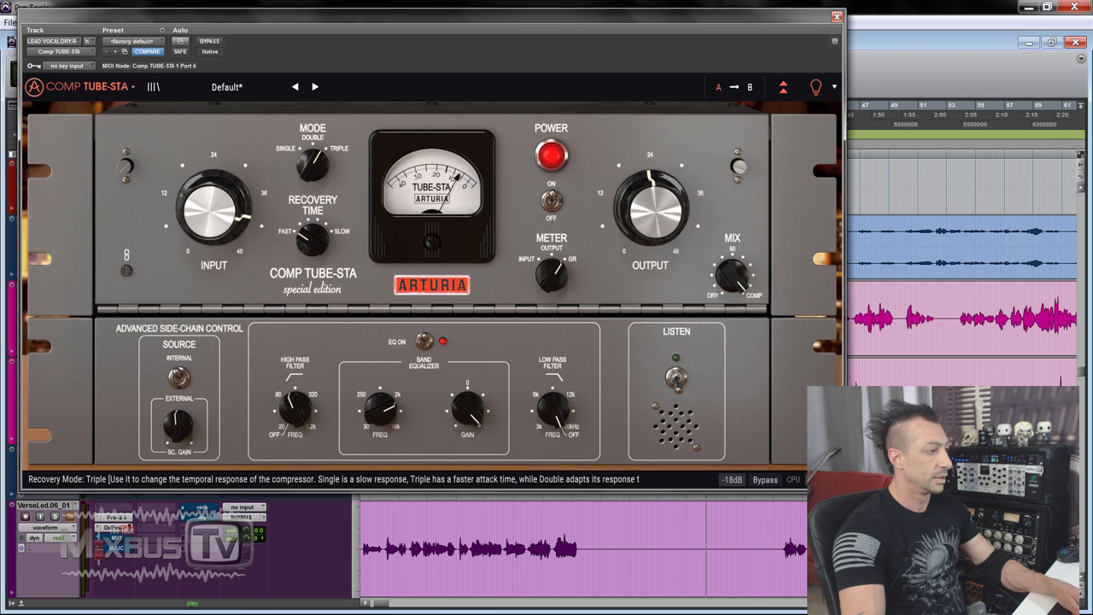
drag(312, 162, 314, 173)
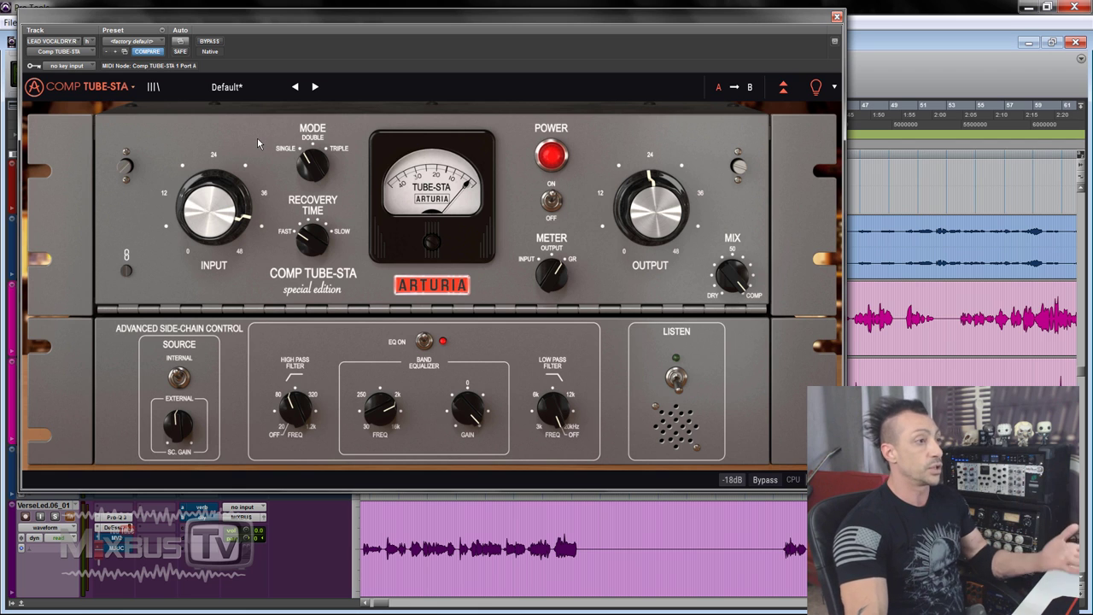
Play the vocal, boost the Tube-STA input, lower its output, and switch recovery to Triple.
key(space)
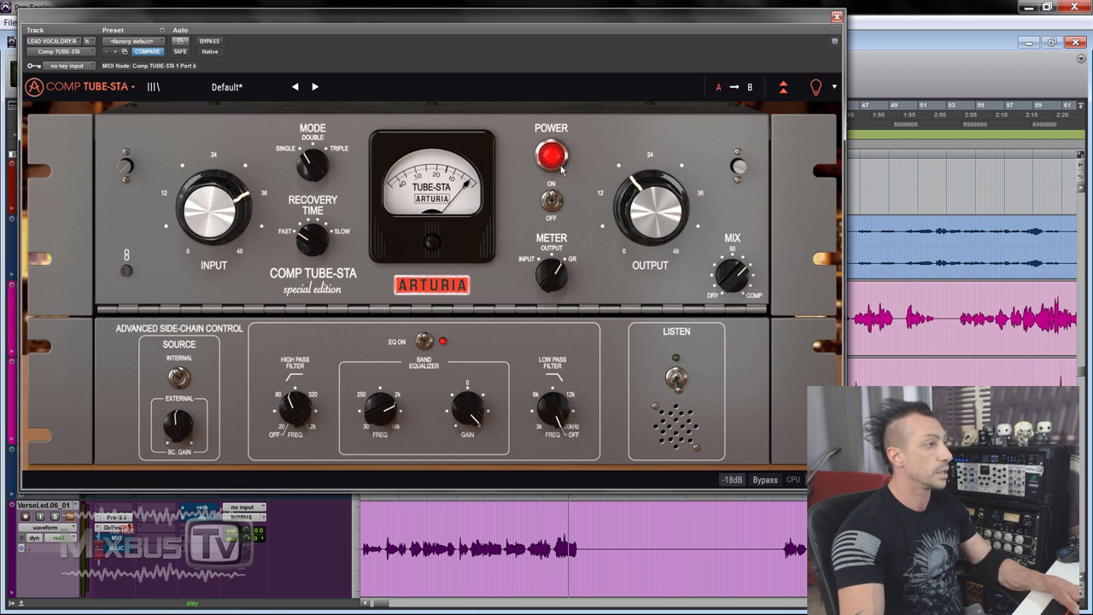
scroll(636, 211, down, 3)
scroll(213, 209, up, 2)
scroll(651, 209, down, 2)
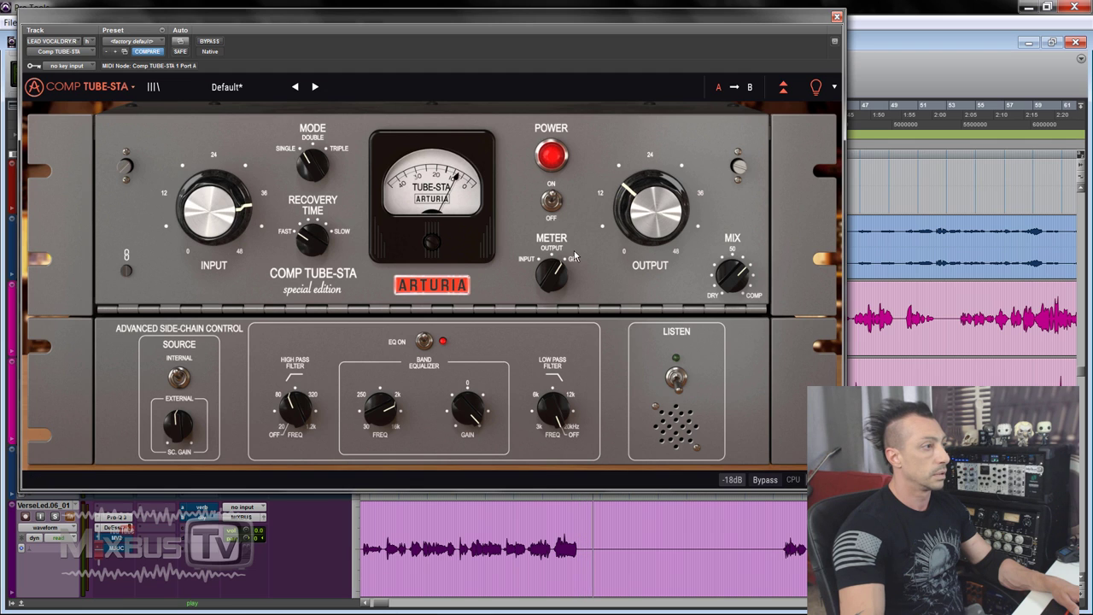
scroll(453, 402, down, 4)
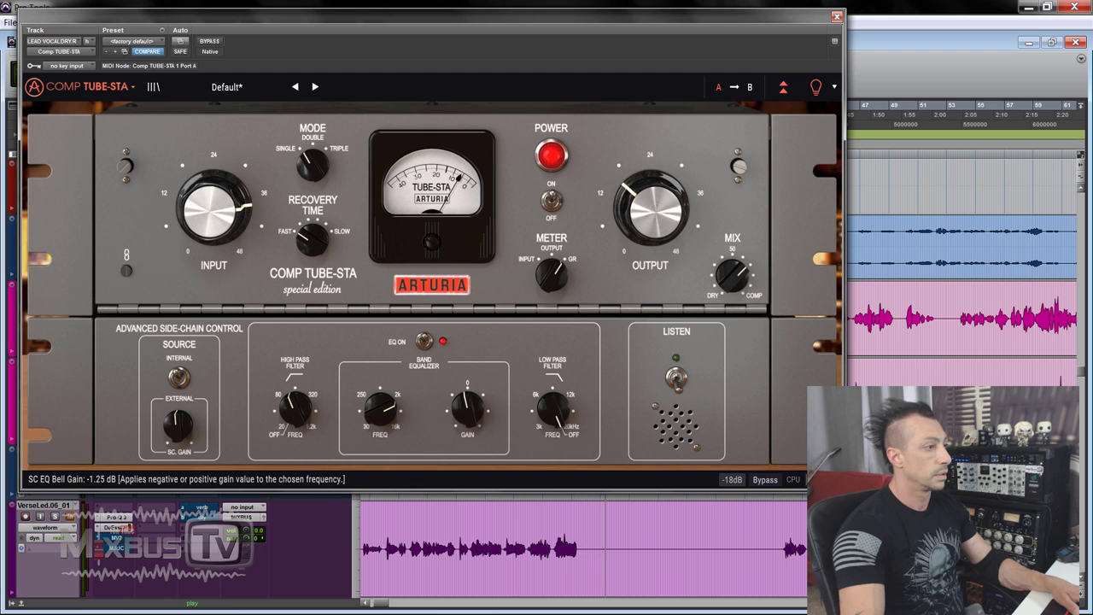
drag(259, 242, 258, 207)
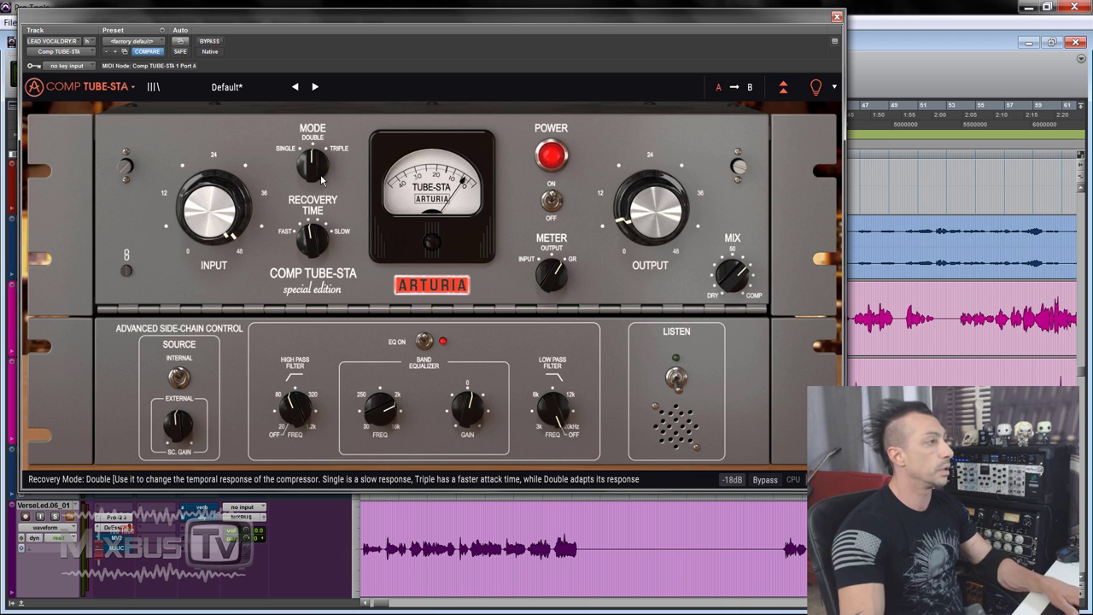
drag(321, 186, 322, 173)
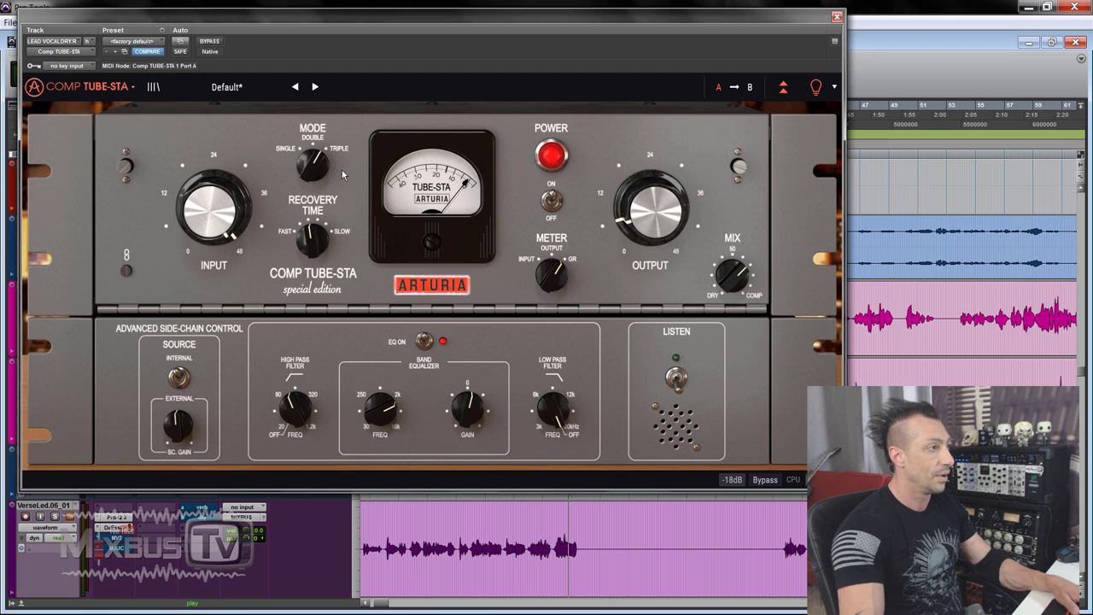
Raise the output gain to +12.7 dB, set recovery to Double, and close the Tube-STA window.
drag(650, 207, 651, 175)
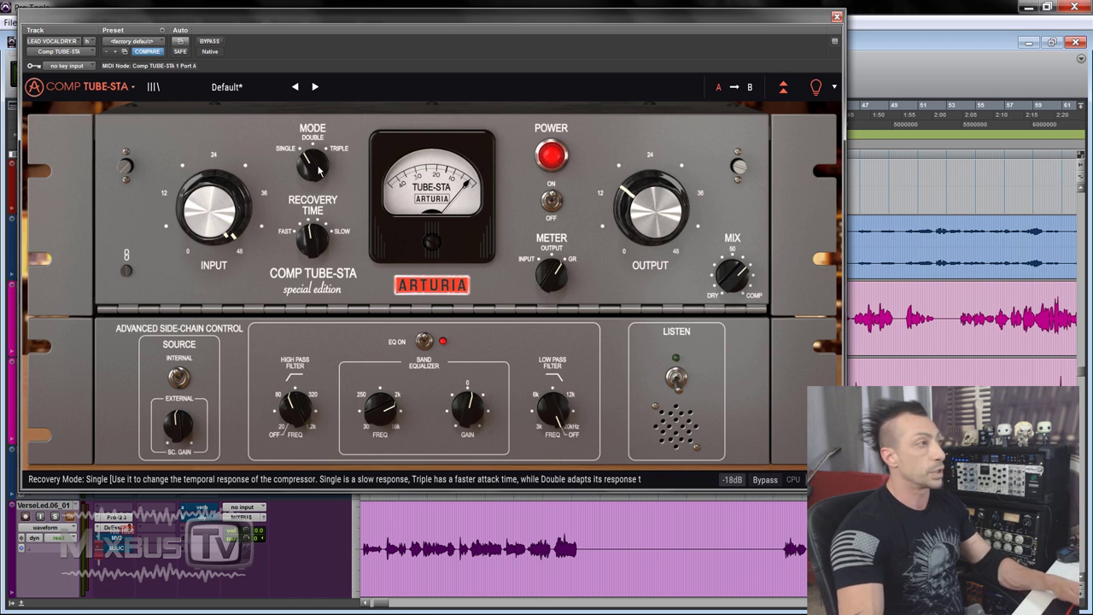
drag(317, 169, 317, 160)
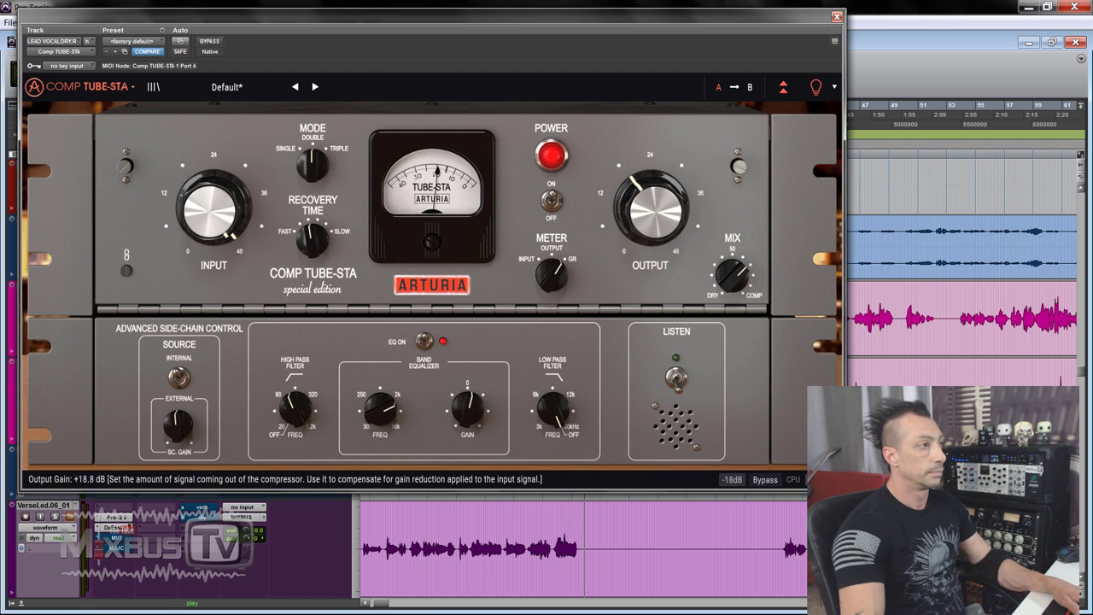
mouse_move(813, 83)
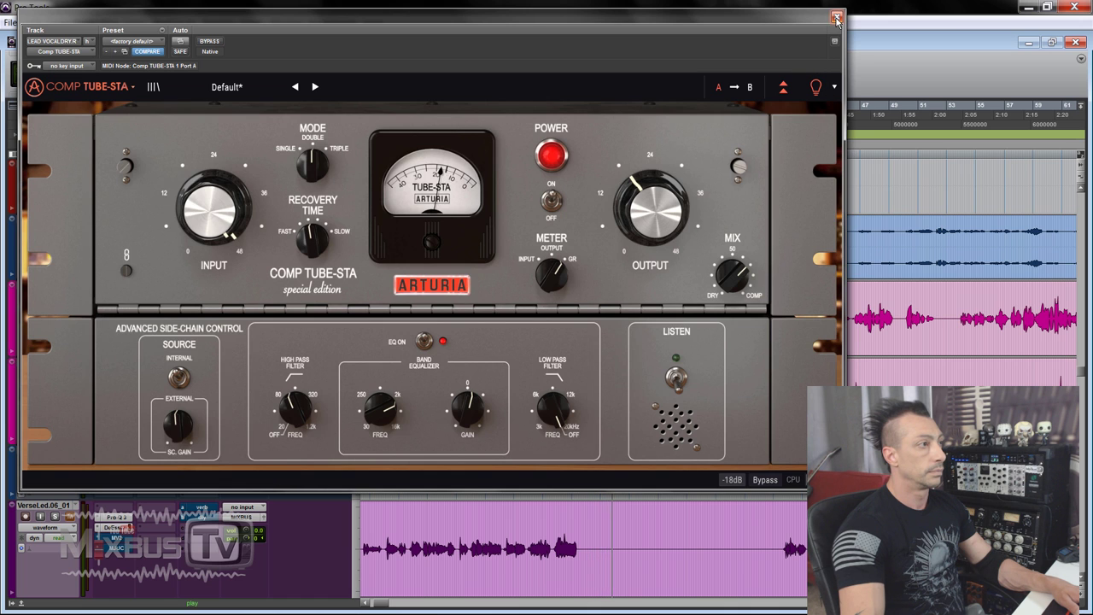
click(836, 17)
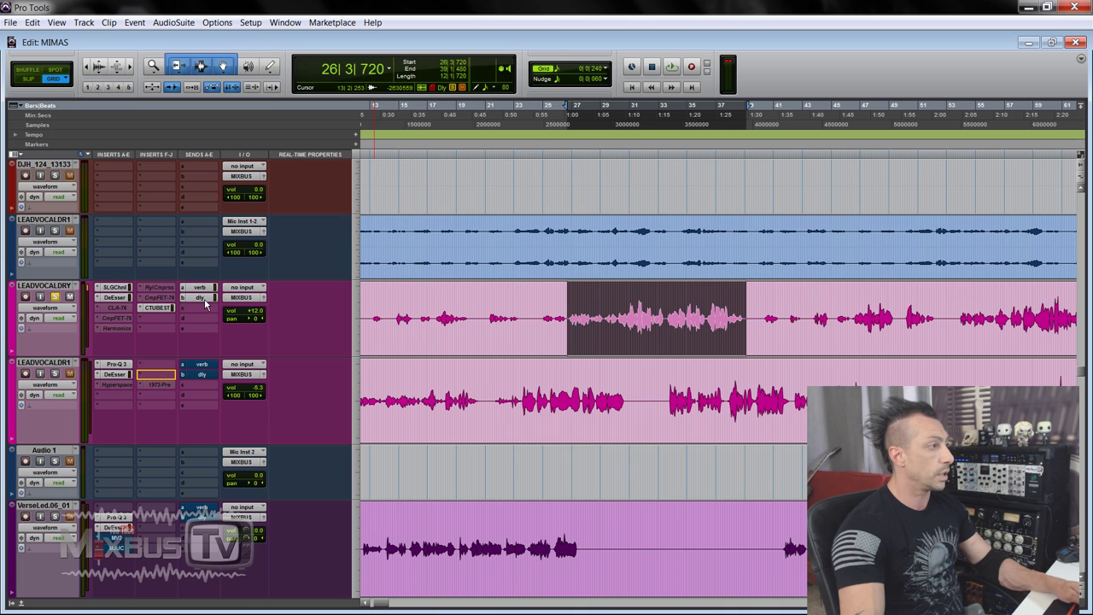
Move the Tube-STA onto LEADVOCALDR1, unbypass it, set input to about +13.6 dB and output to +31.9 dB.
drag(205, 321, 206, 358)
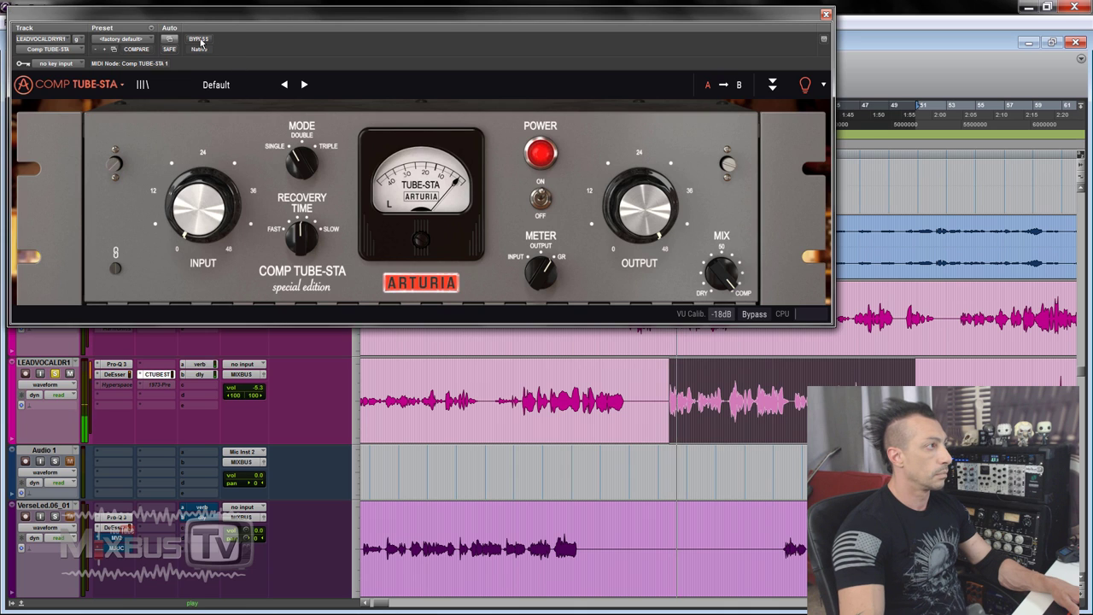
click(201, 43)
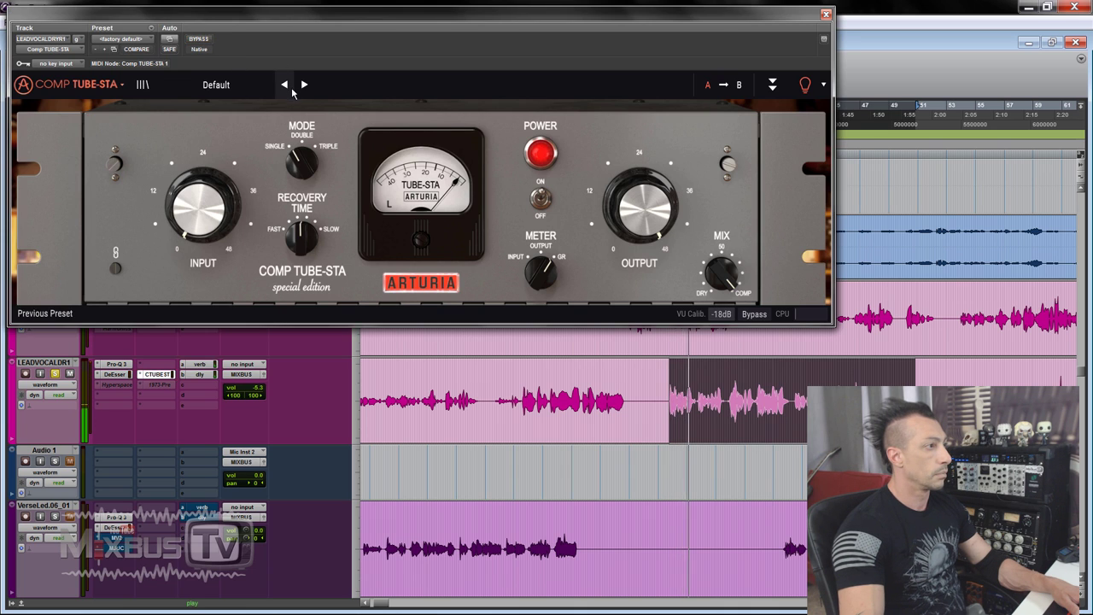
drag(198, 209, 199, 171)
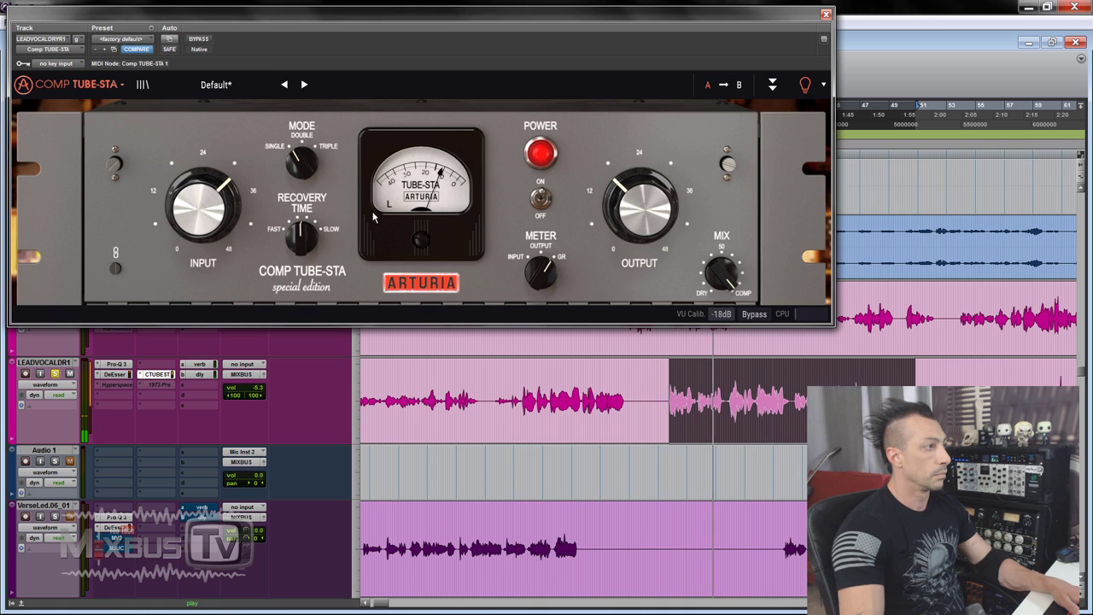
drag(641, 210, 640, 174)
drag(305, 227, 305, 223)
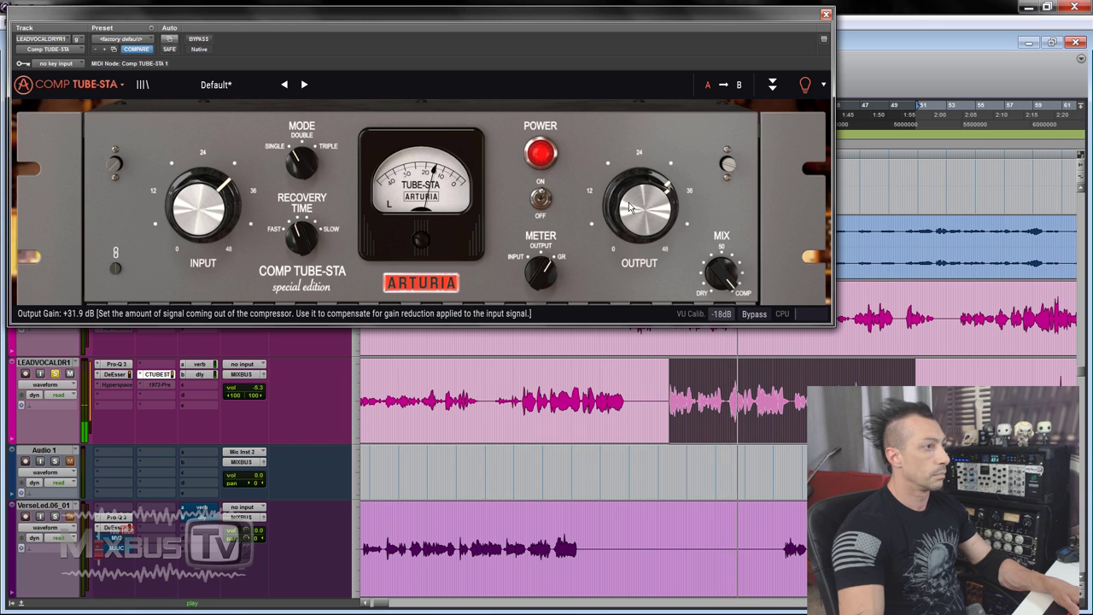
click(305, 170)
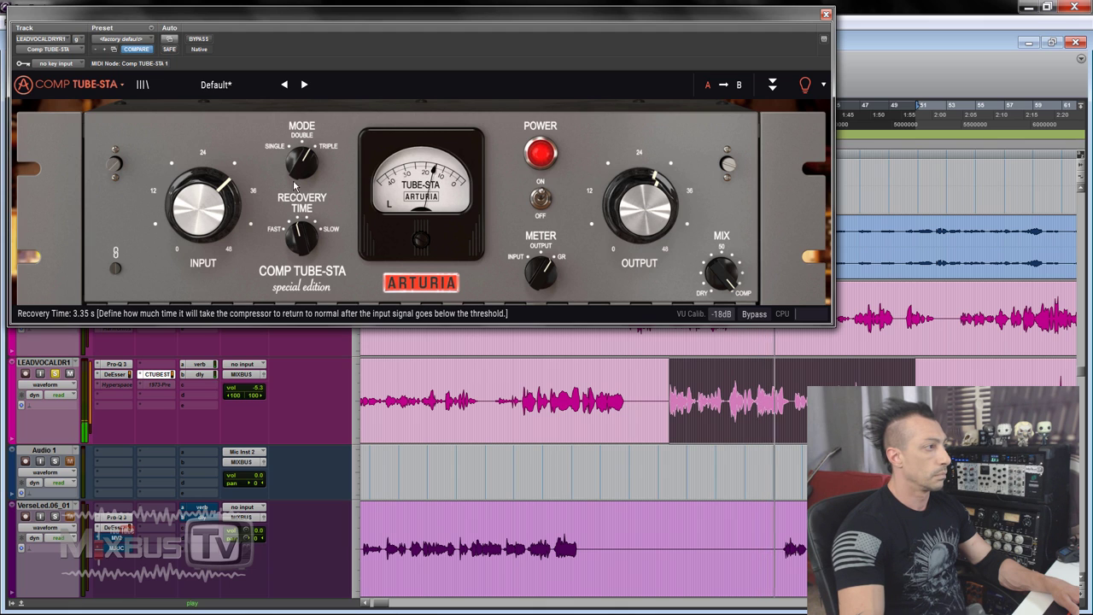
drag(640, 205, 640, 198)
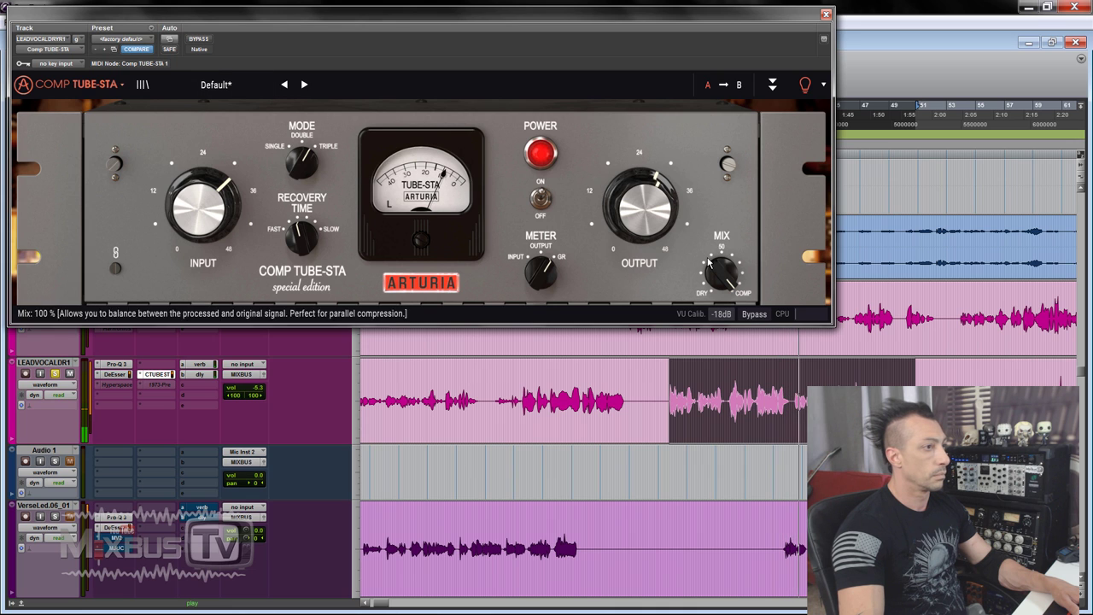
Show the advanced controls, compare against bypass, trim the output gain down, and close the window.
click(772, 84)
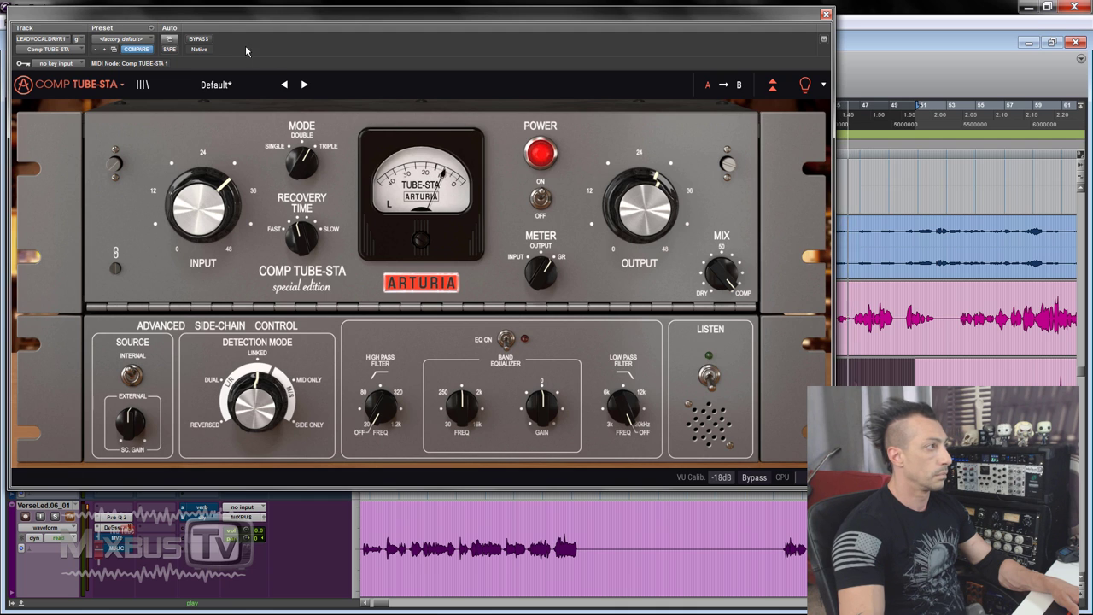
click(197, 39)
click(199, 39)
drag(642, 205, 639, 196)
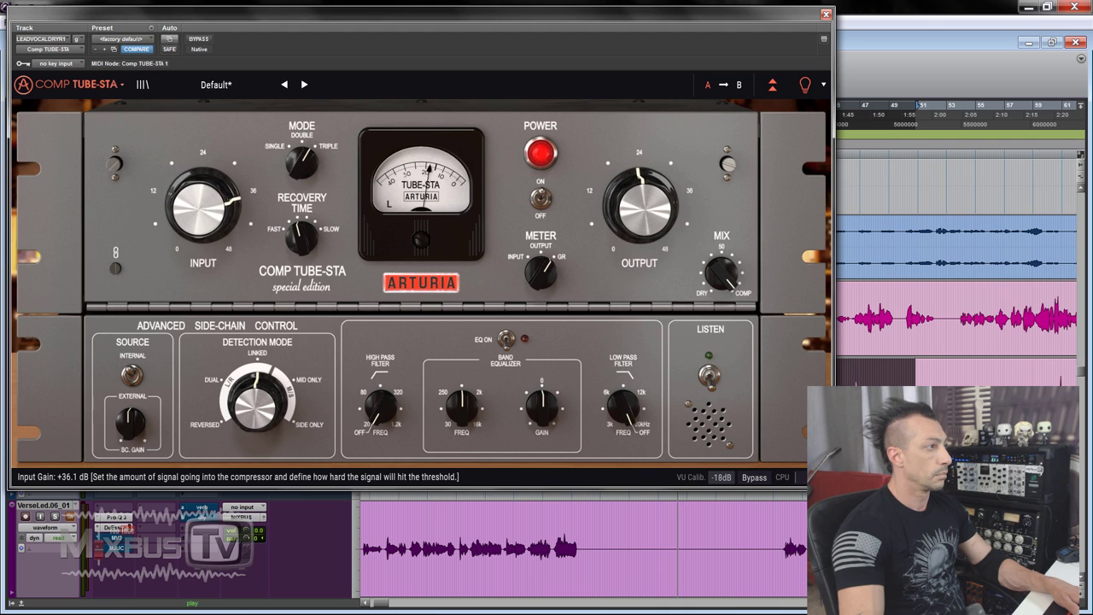
drag(641, 203, 641, 208)
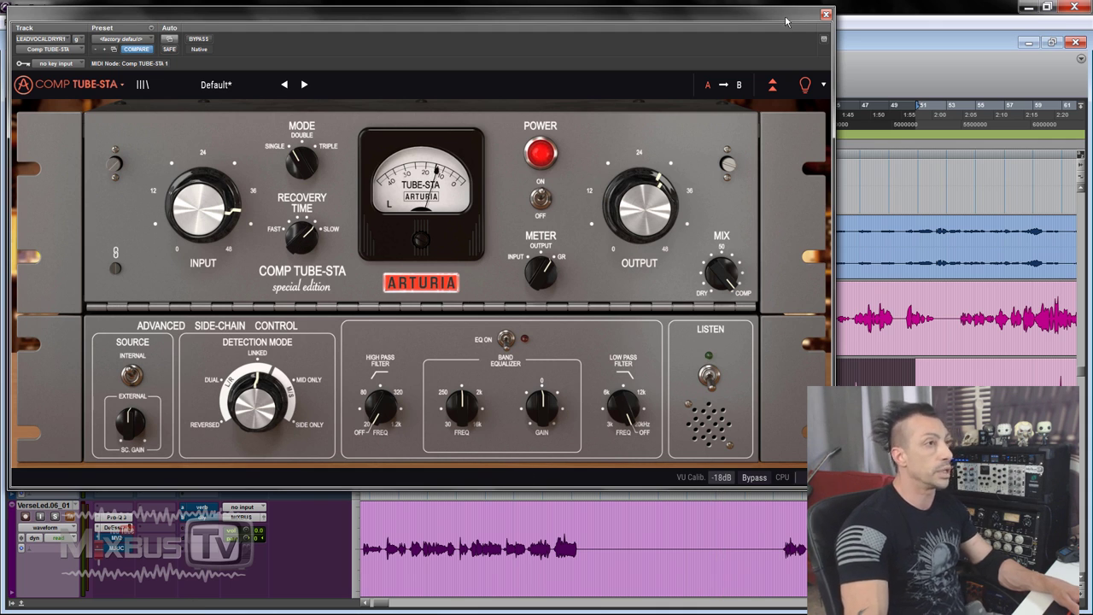
key(ctrl+w)
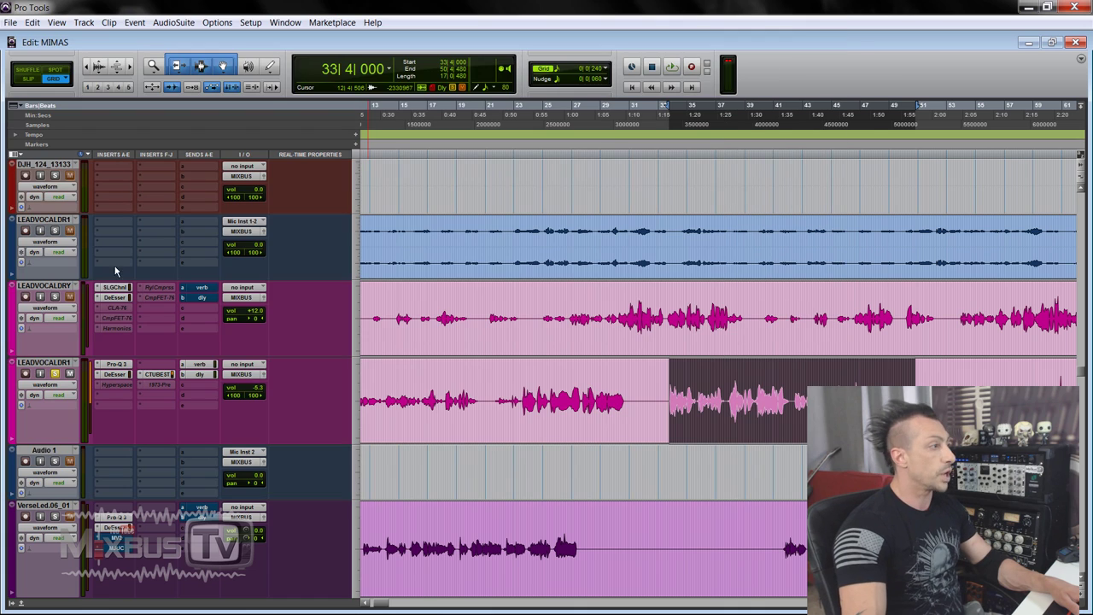
Load the Picky Bass preset on the 06_Bass Tube-STA, compare with bypass, and raise the output gain.
right_click(128, 374)
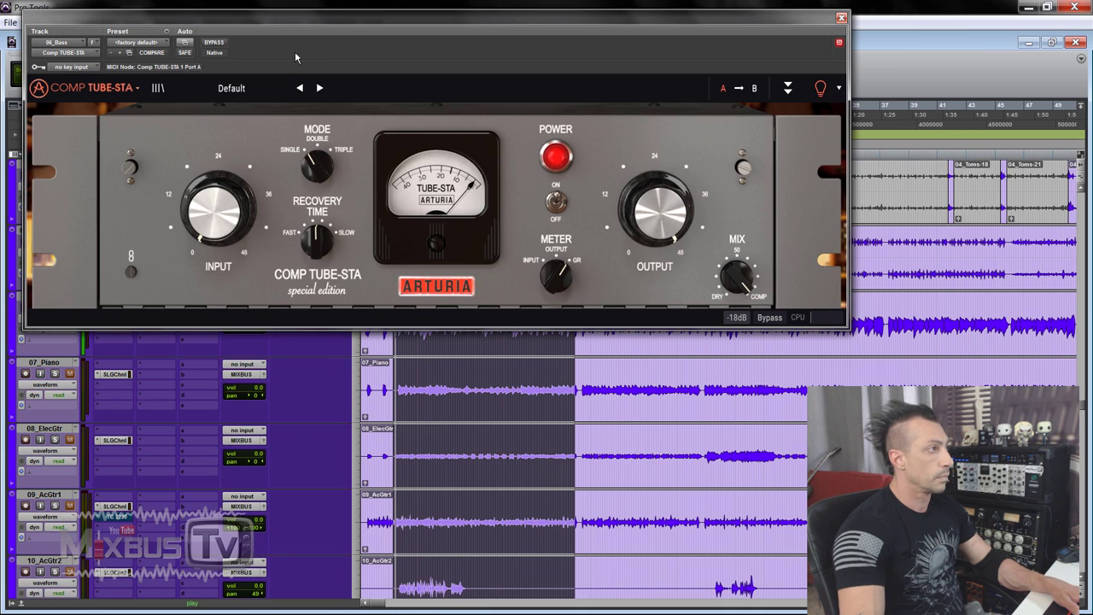
click(254, 91)
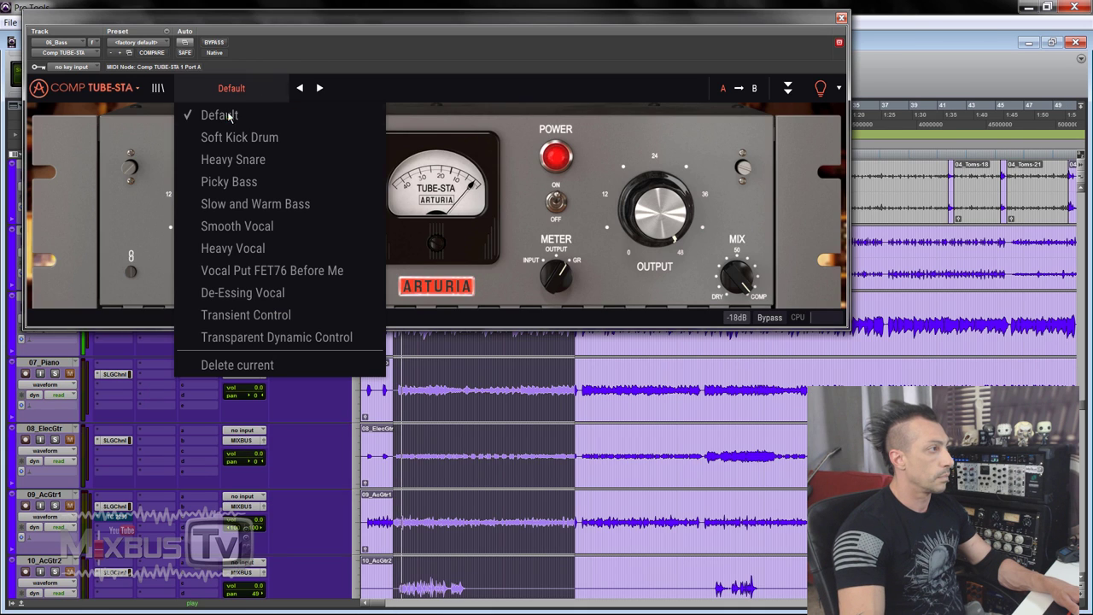
click(267, 181)
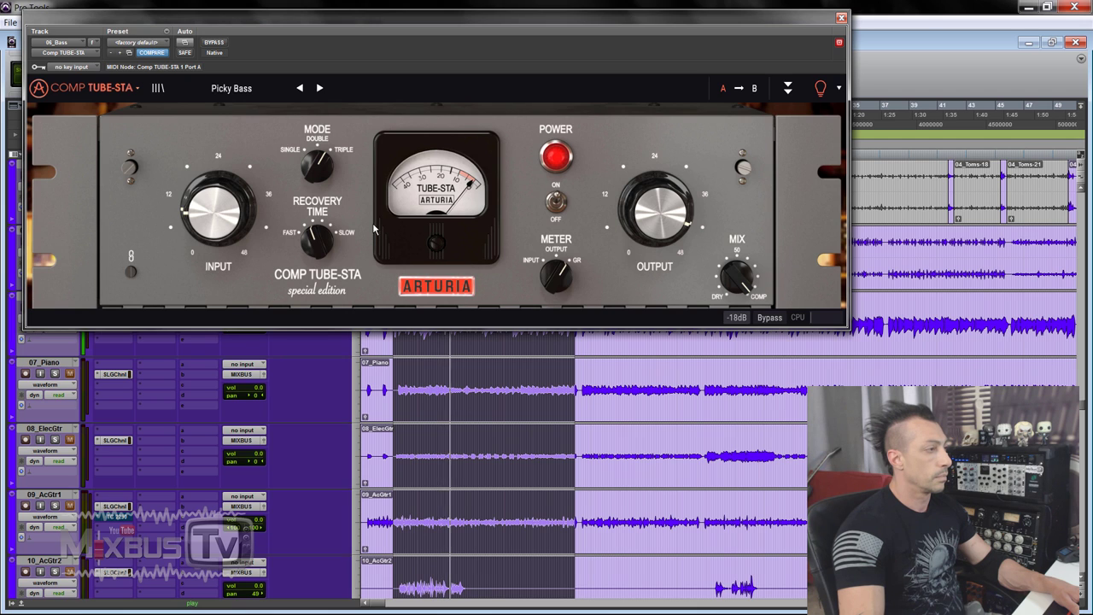
click(214, 43)
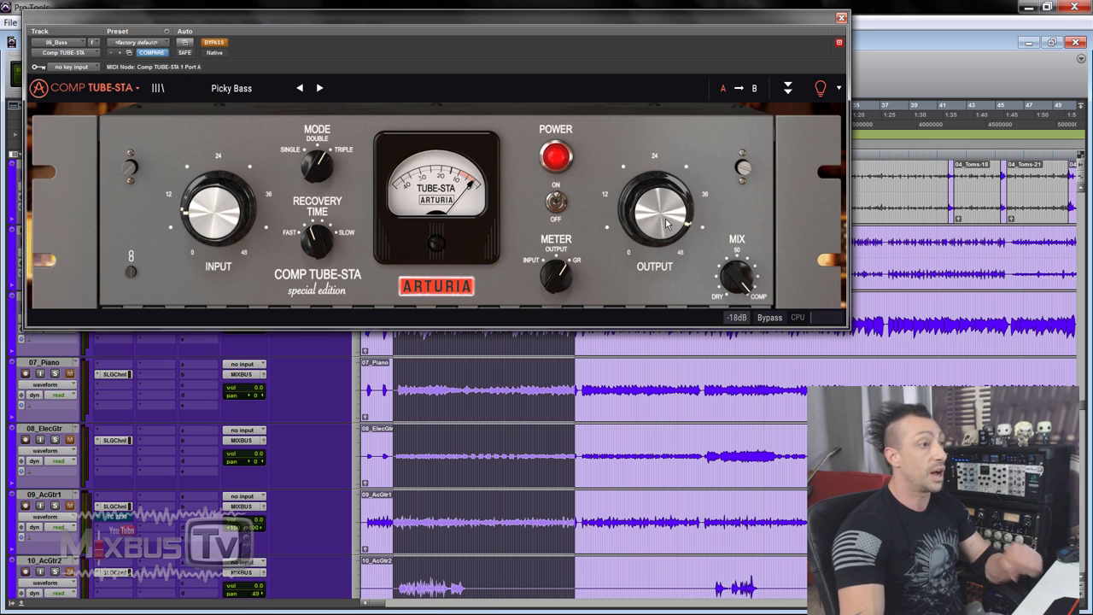
click(214, 42)
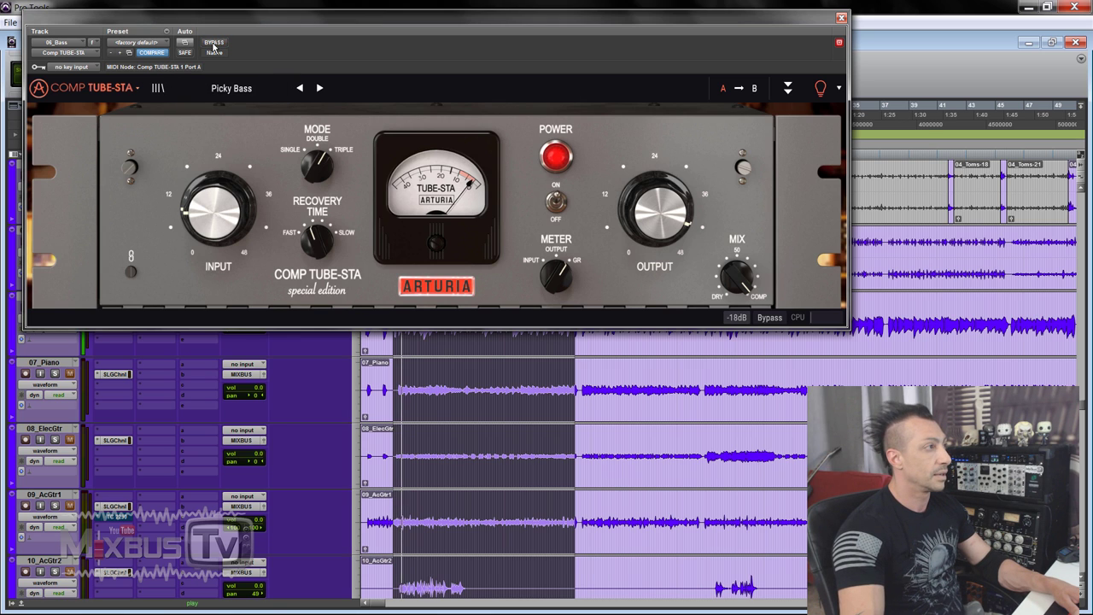
drag(660, 195, 660, 188)
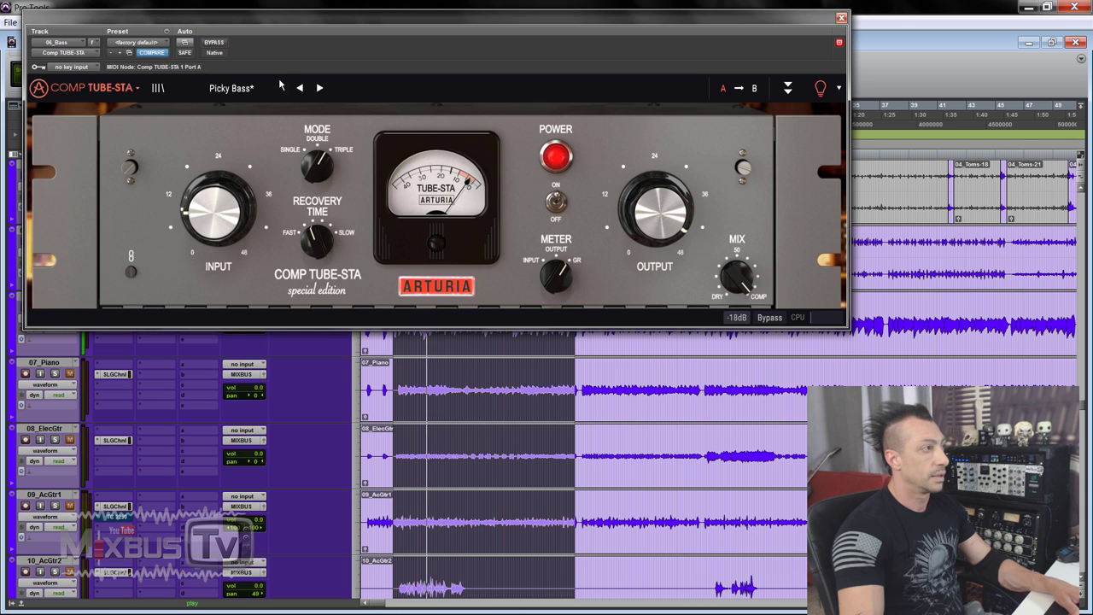
Select a short bass section, unbypass, rebalance input to +19.8 dB and output to +37.9 dB, and show the side-chain controls.
scroll(512, 461, up, 3)
scroll(537, 507, up, 3)
scroll(537, 507, right, 3)
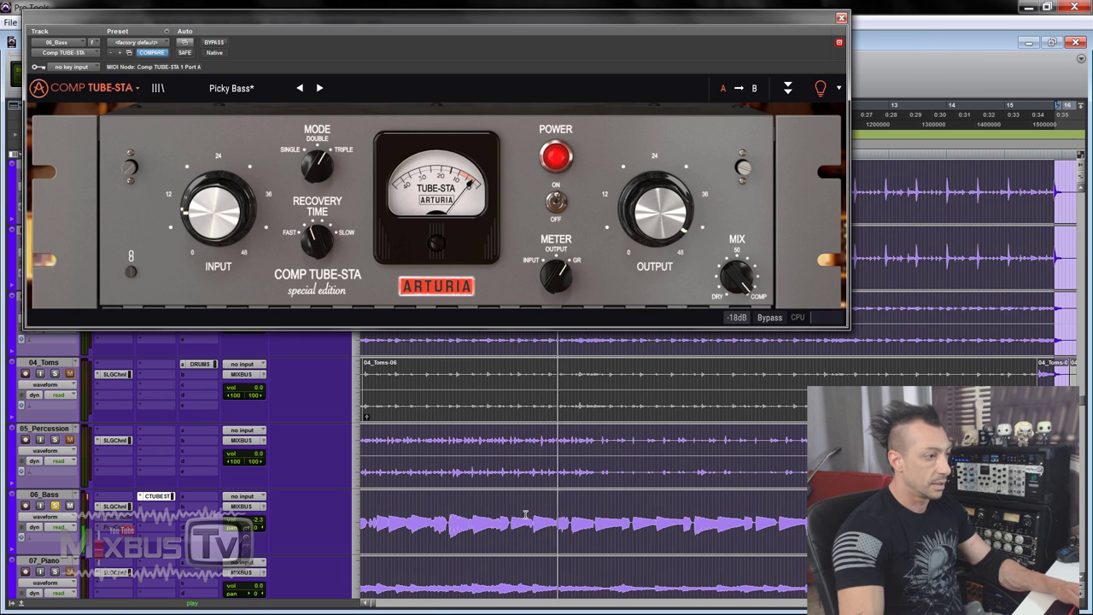
drag(427, 506, 513, 510)
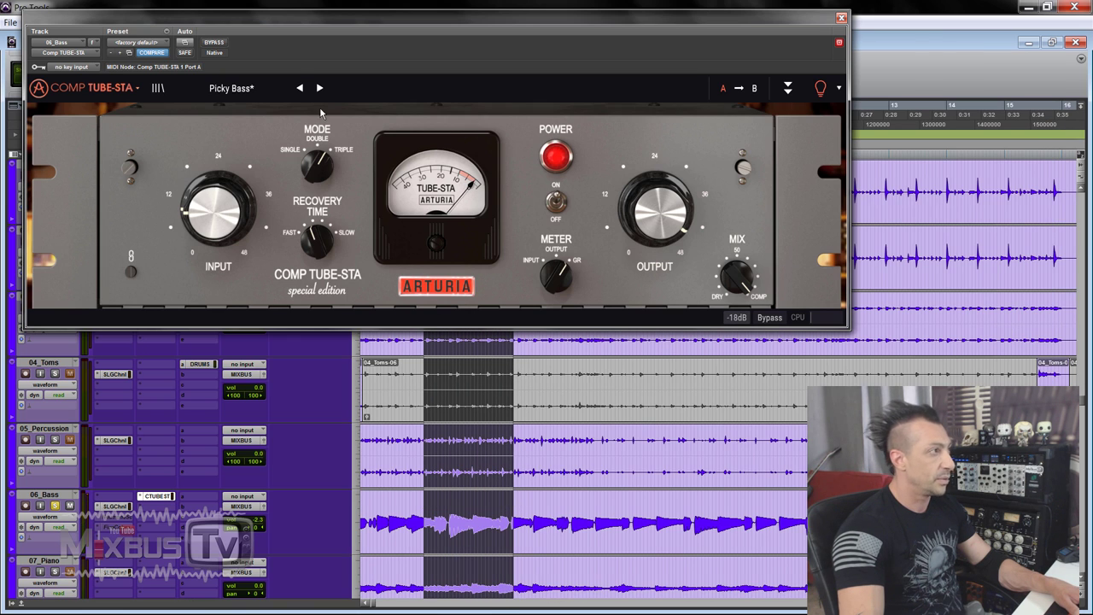
click(219, 44)
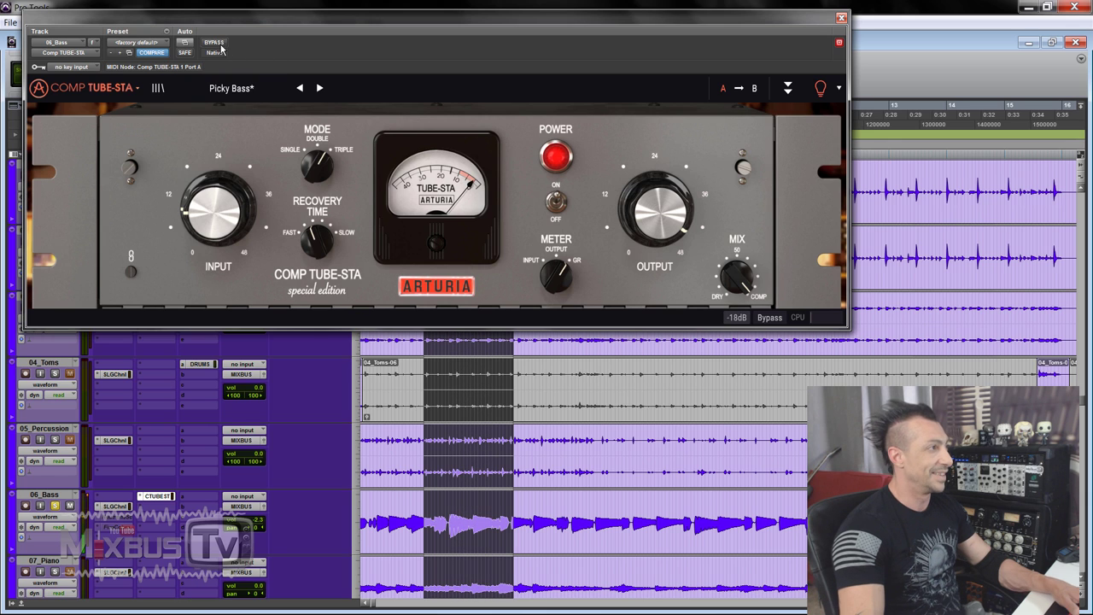
drag(213, 209, 214, 181)
drag(657, 209, 658, 229)
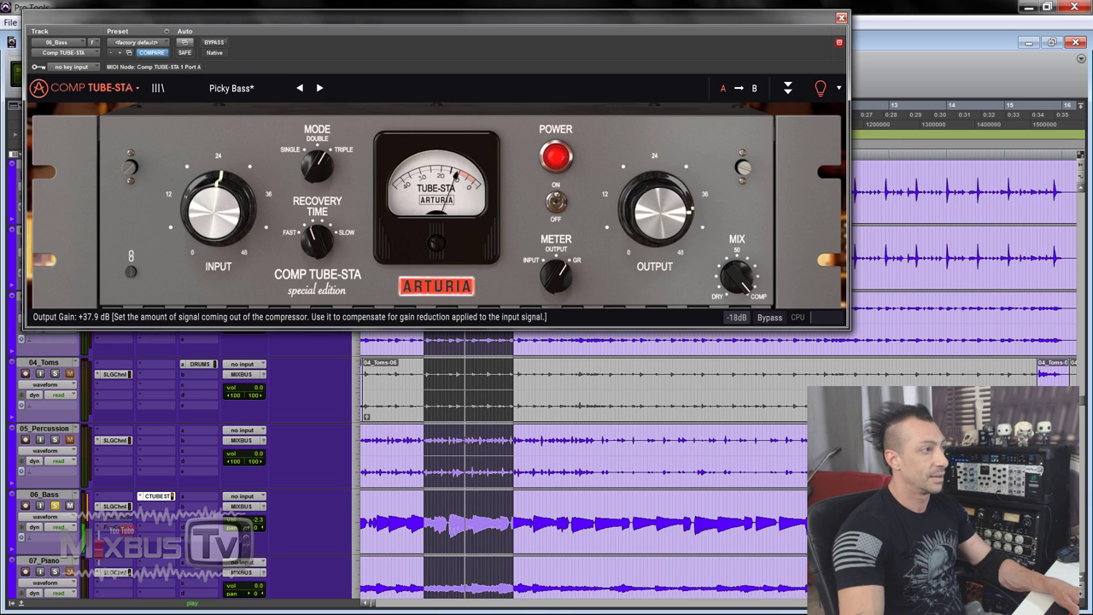
drag(249, 219, 249, 237)
drag(661, 213, 662, 198)
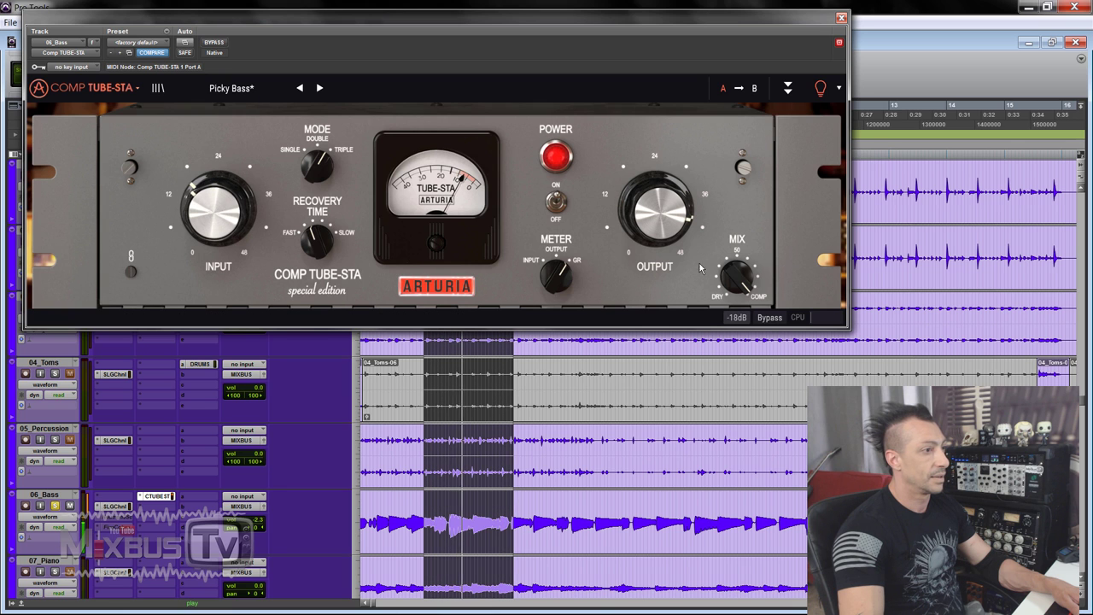
click(787, 88)
High-pass the bass side-chain at about 229 Hz, set input to +32.6 dB and output to +30.2 dB.
drag(730, 23, 739, 3)
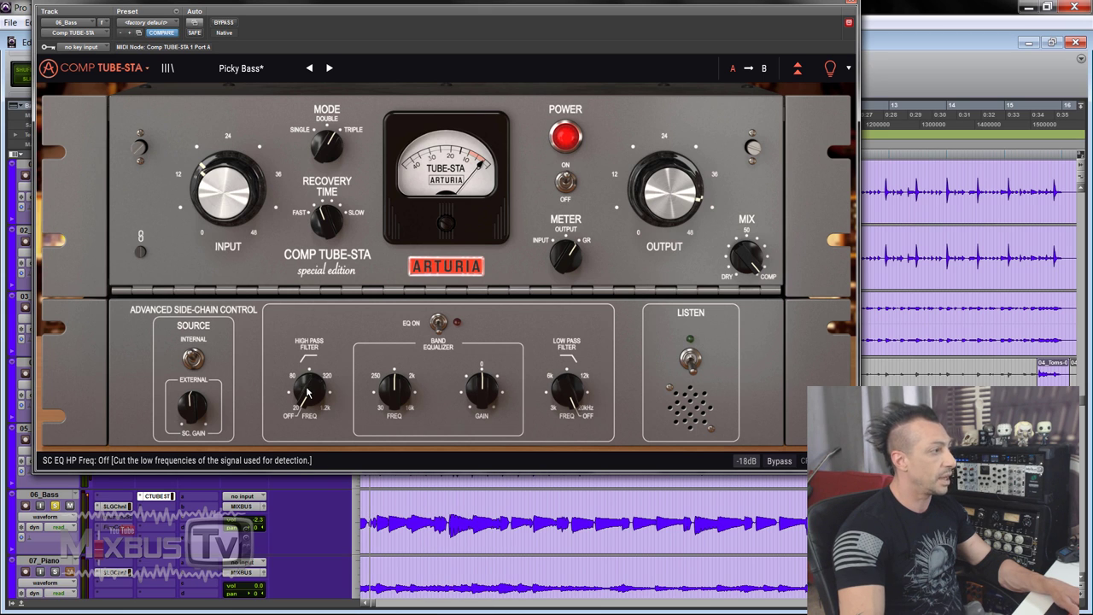
drag(307, 393, 307, 358)
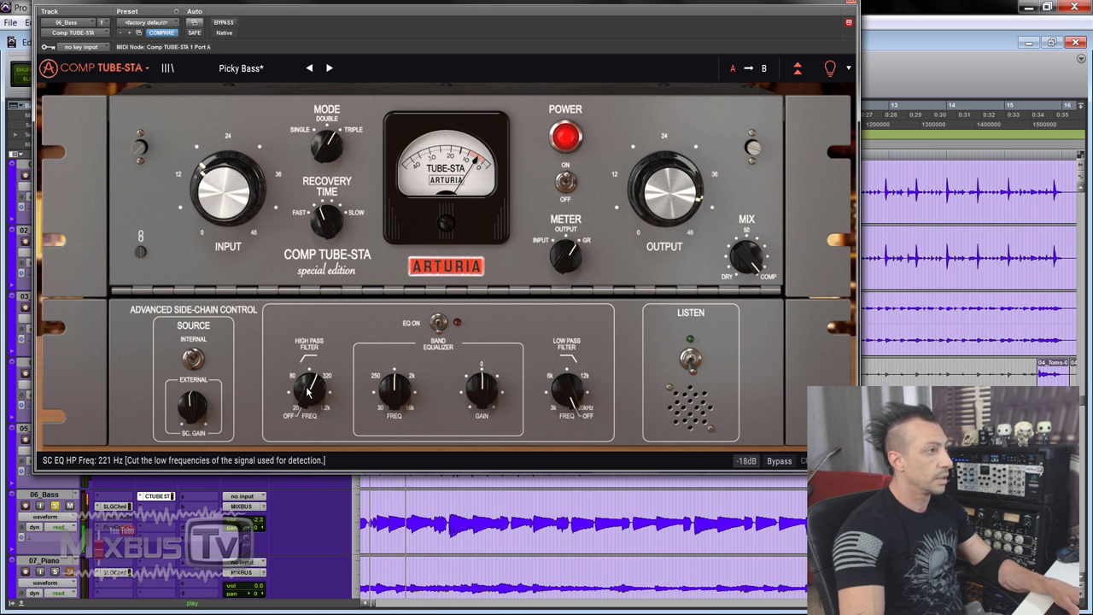
drag(226, 190, 226, 158)
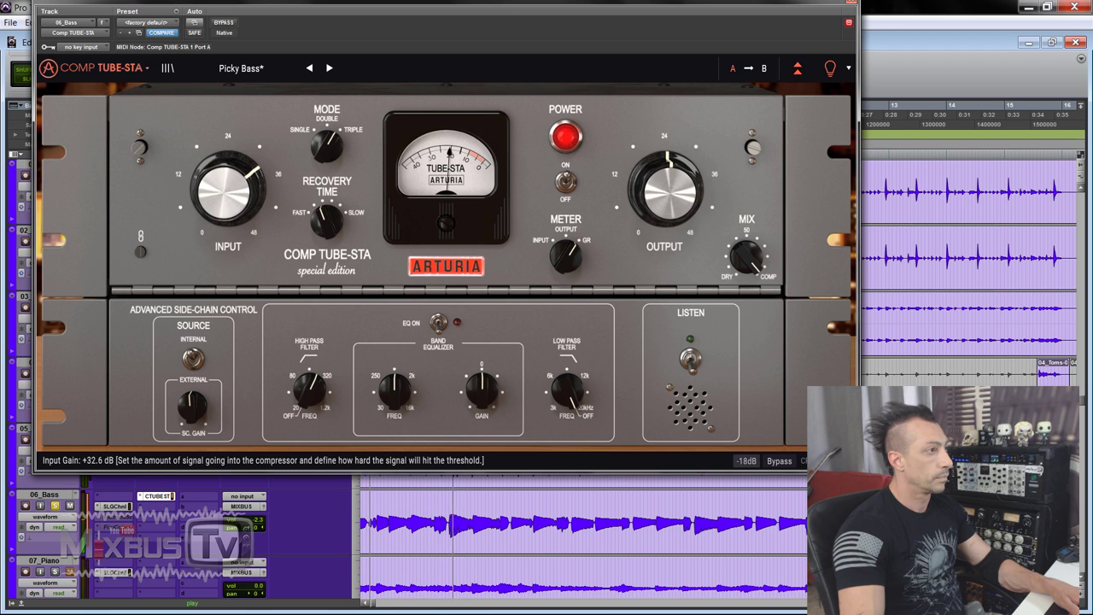
drag(696, 212, 696, 213)
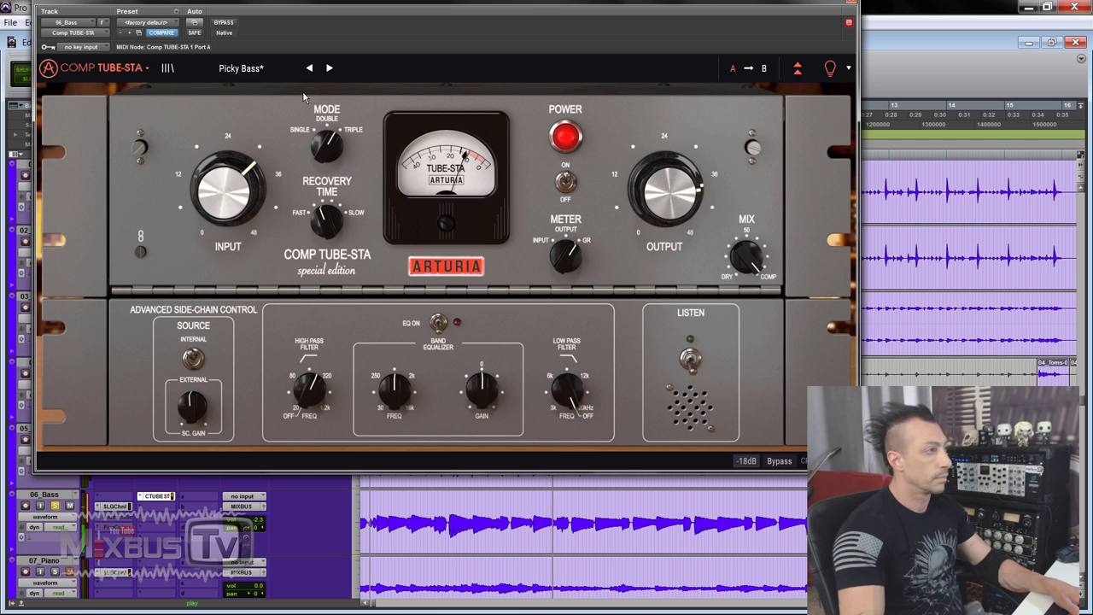
click(222, 24)
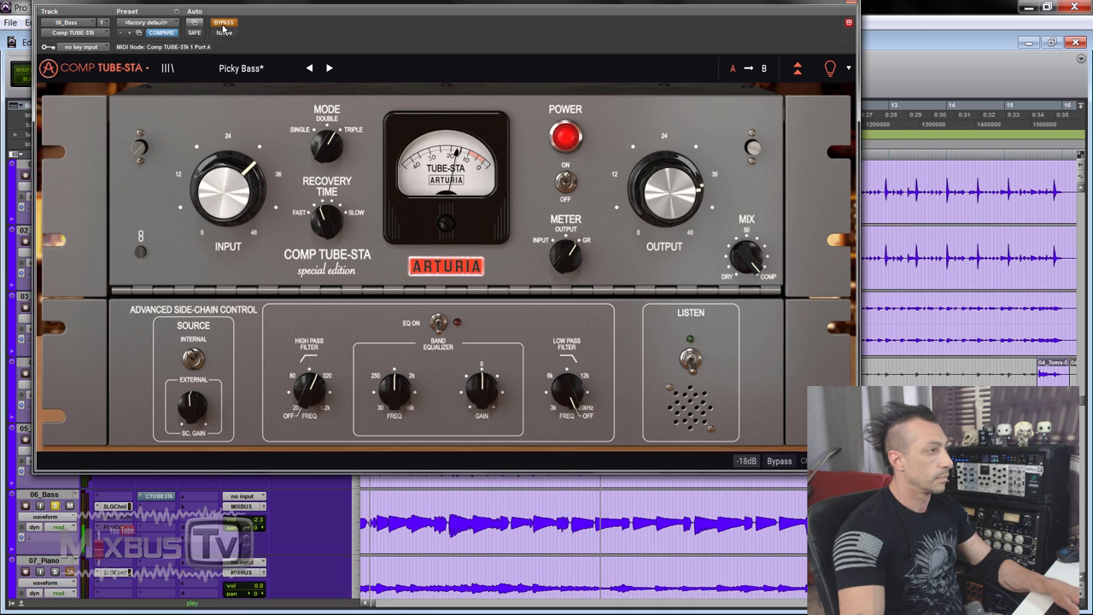
click(222, 24)
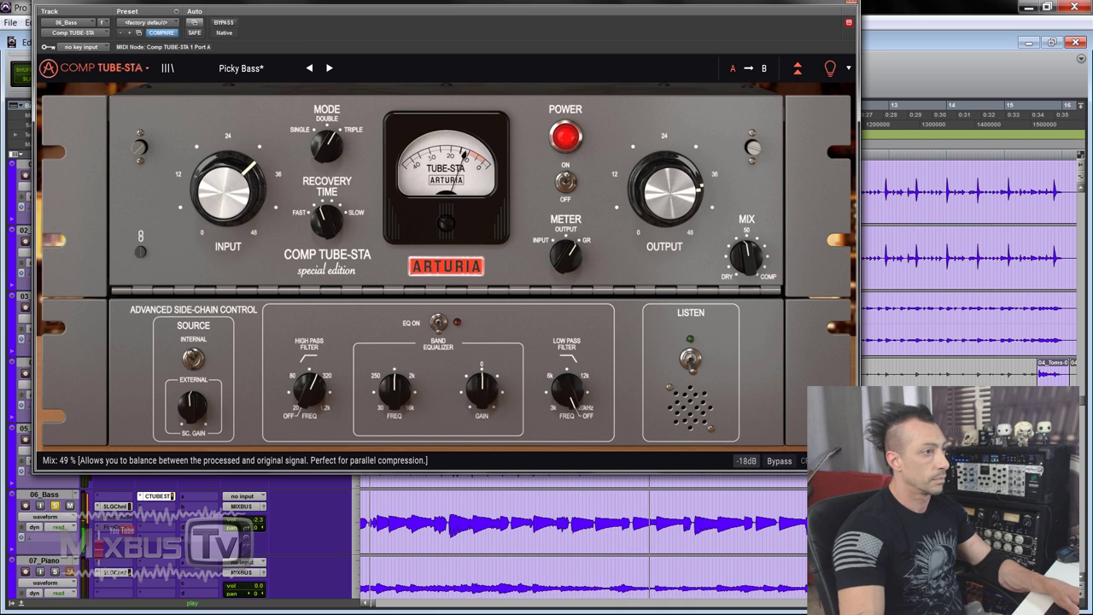
drag(666, 192, 666, 209)
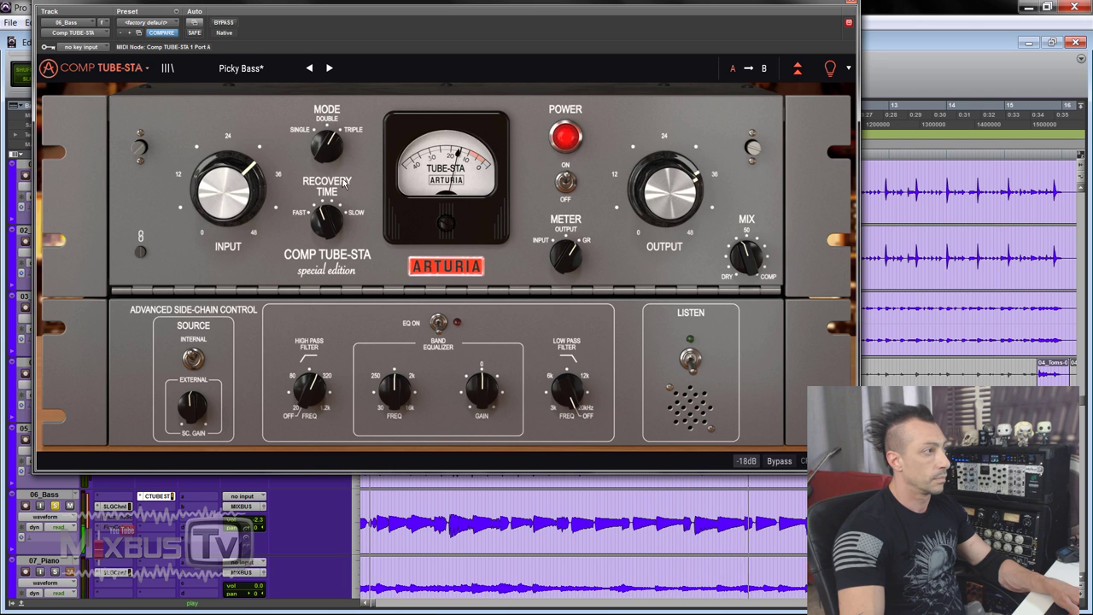
Switch compression mode to Single, A/B the compressor, and set mix to 100% and input to about +34 dB.
drag(326, 145, 330, 158)
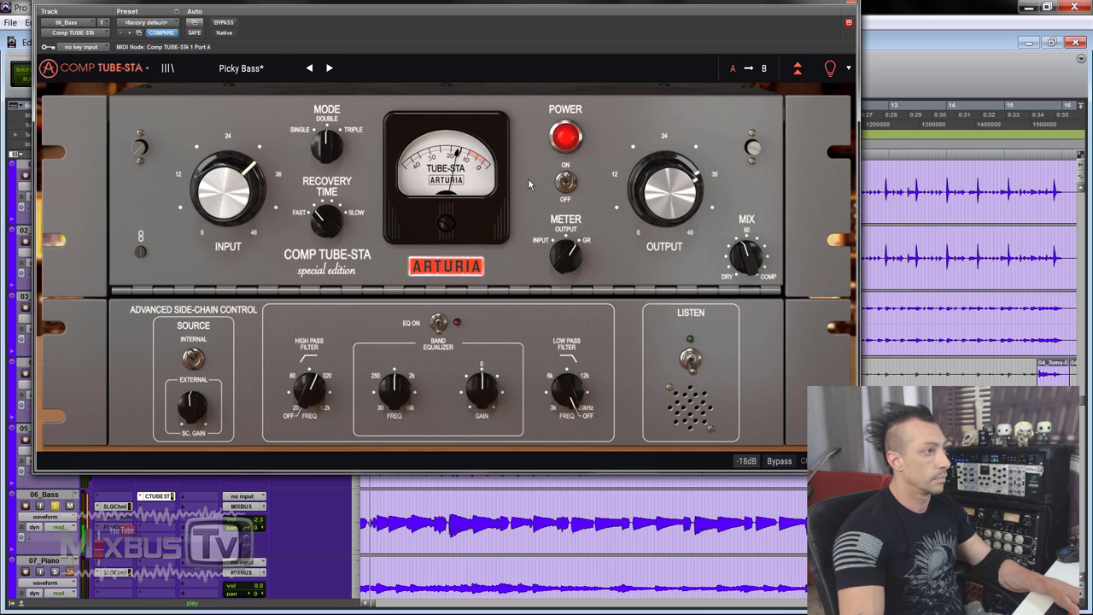
click(570, 185)
click(570, 185)
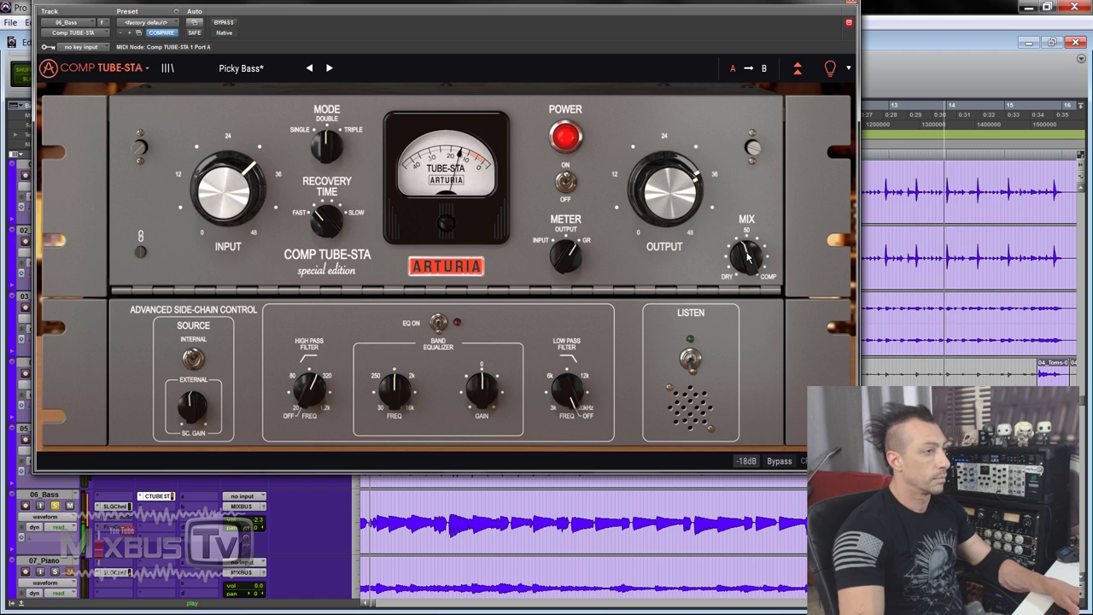
drag(745, 256, 746, 247)
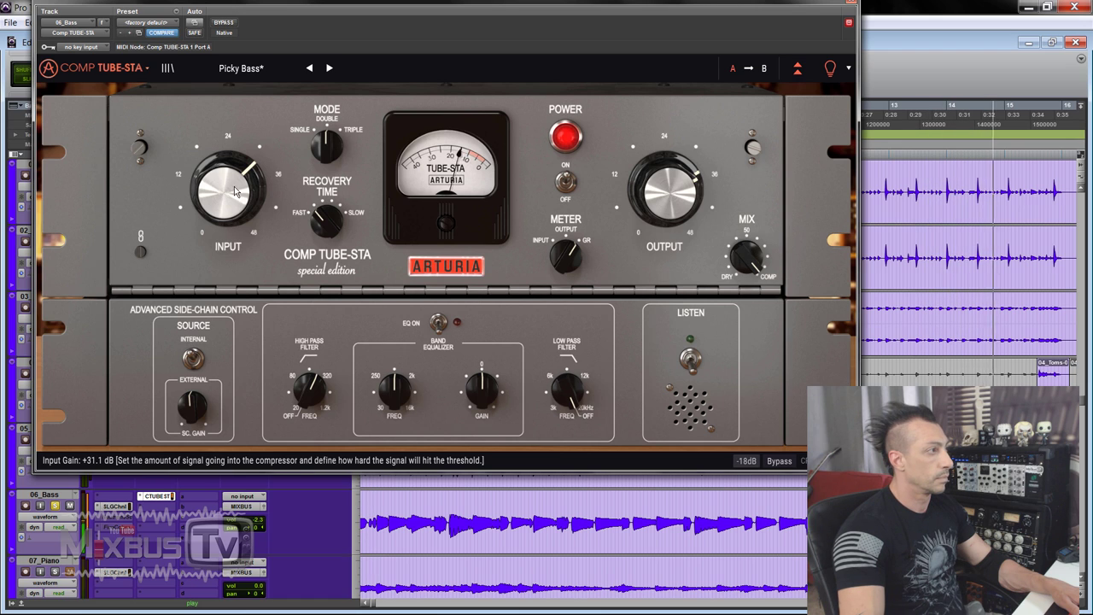
drag(226, 190, 226, 183)
drag(479, 31, 479, 42)
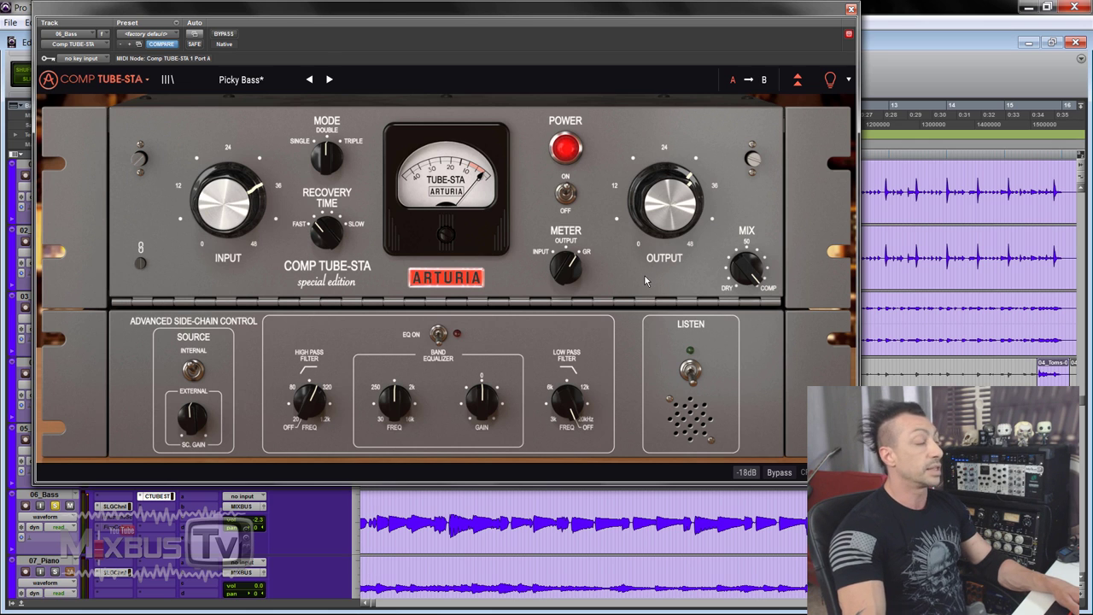
Close the bass compressor, raise the 07_Piano Tube-STA input gain, and bring up the Comp VCA-65.
click(850, 9)
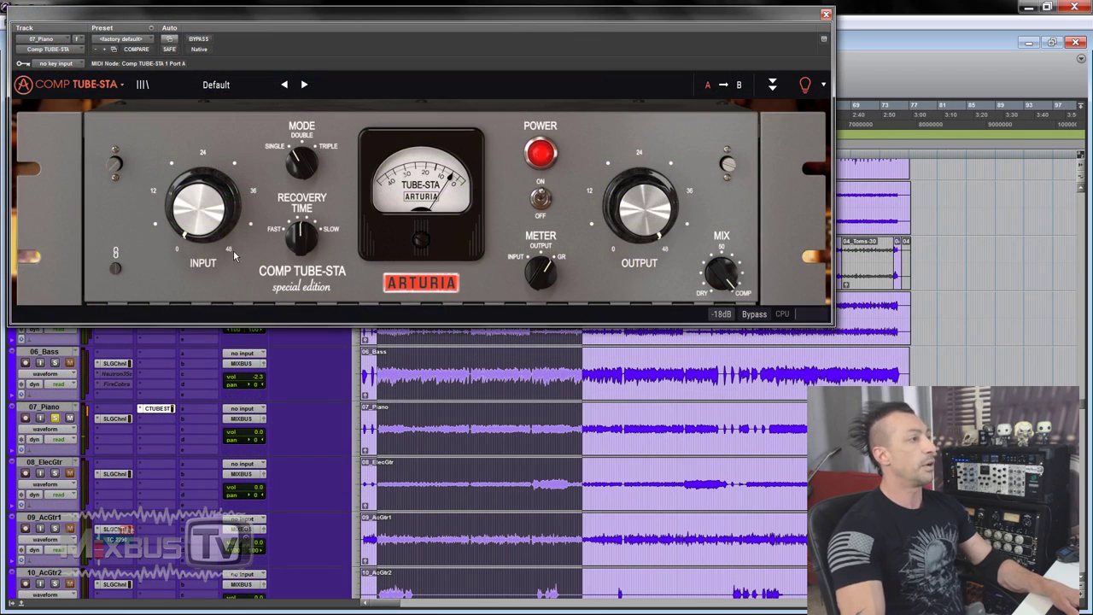
drag(233, 249, 233, 214)
click(772, 84)
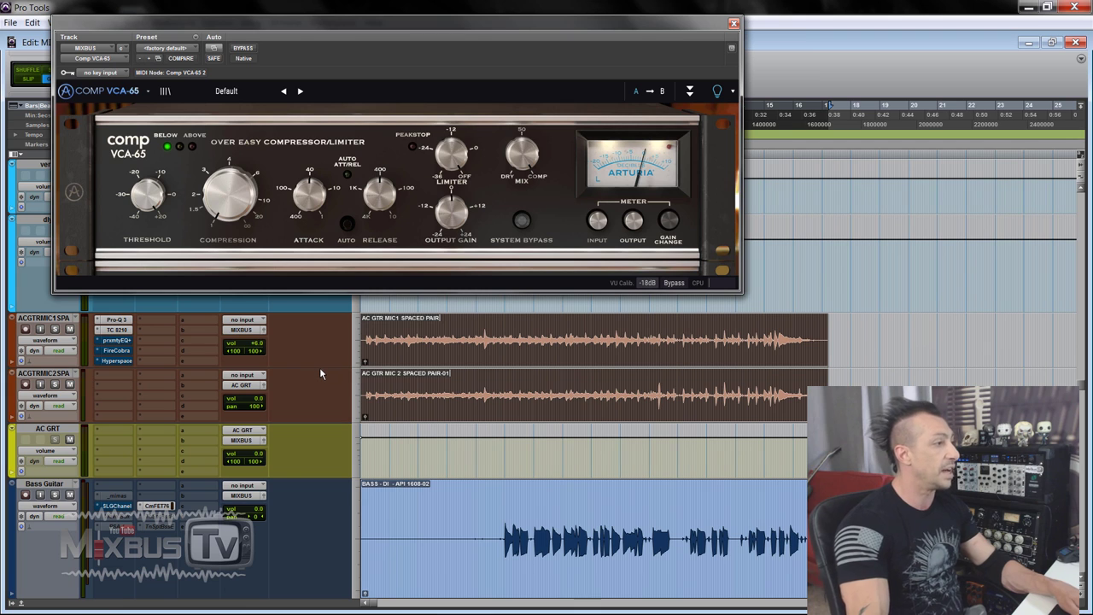
Solo ACGTRMIC1SPA and run the VCA-65 with auto attack/release on and threshold at -33 dB, A/B checking it.
click(54, 328)
key(space)
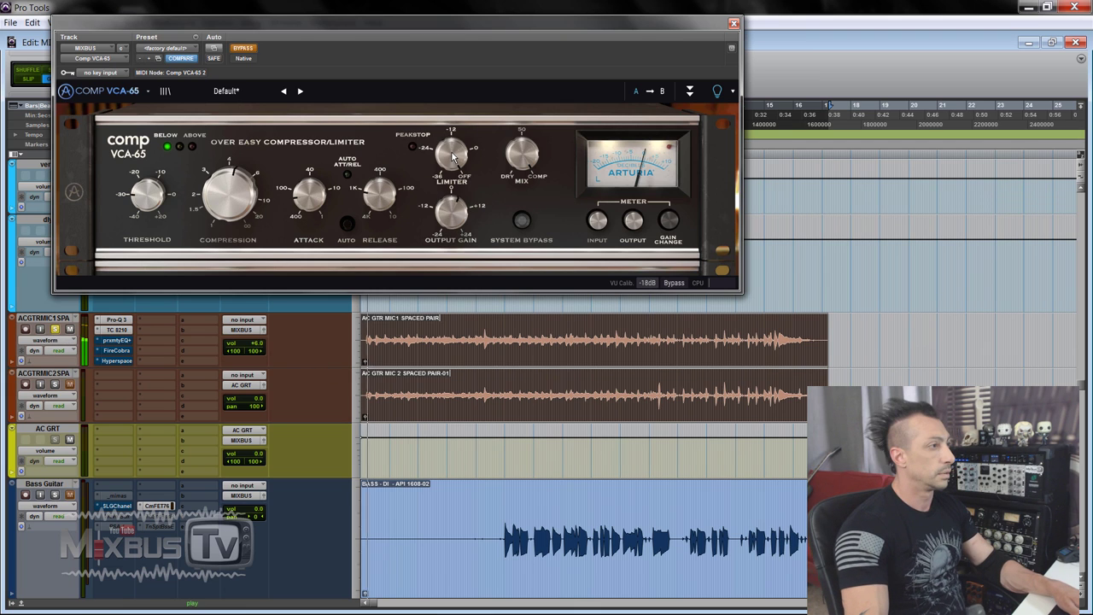
click(243, 48)
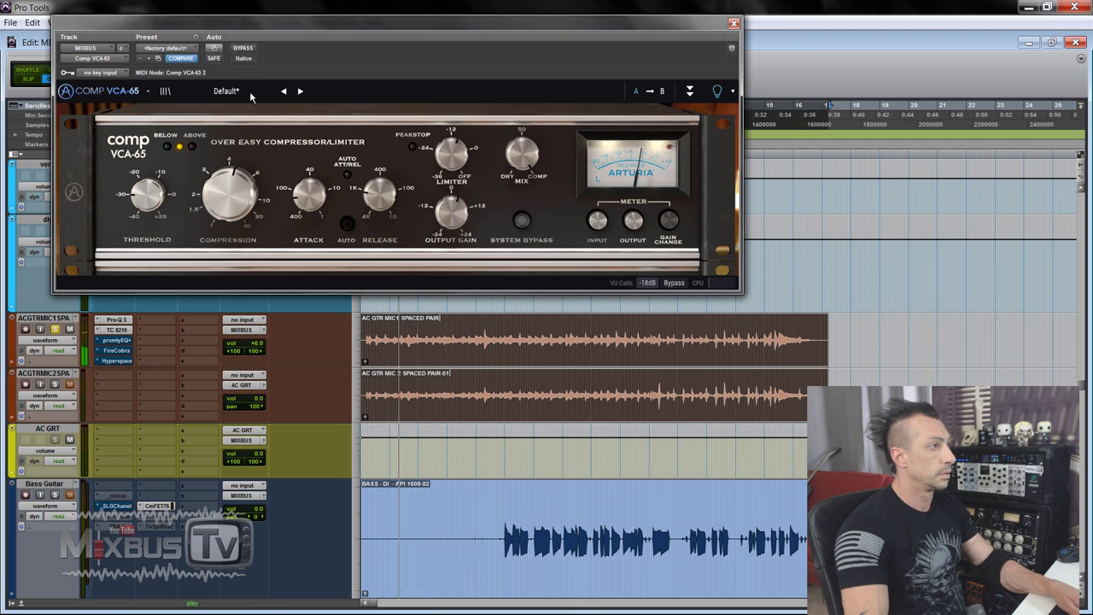
click(347, 224)
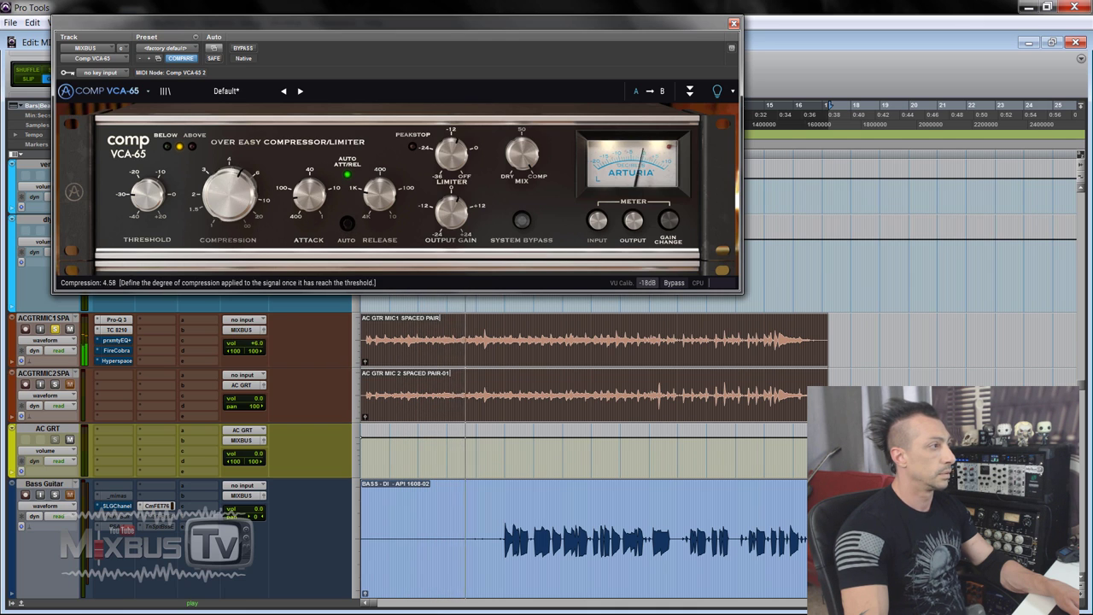
drag(147, 201, 147, 198)
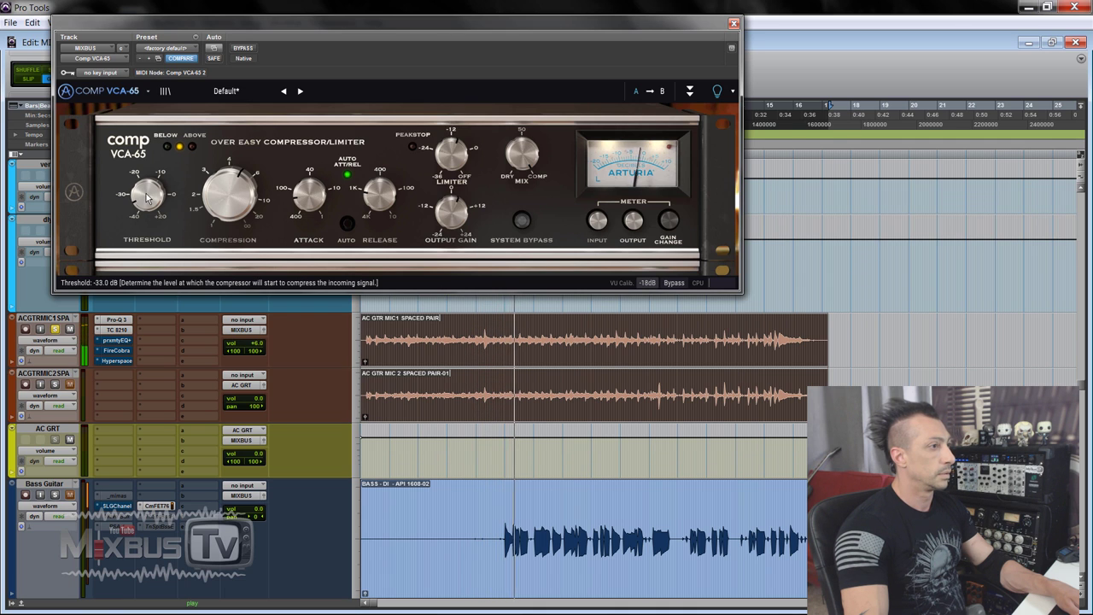
click(244, 48)
click(246, 50)
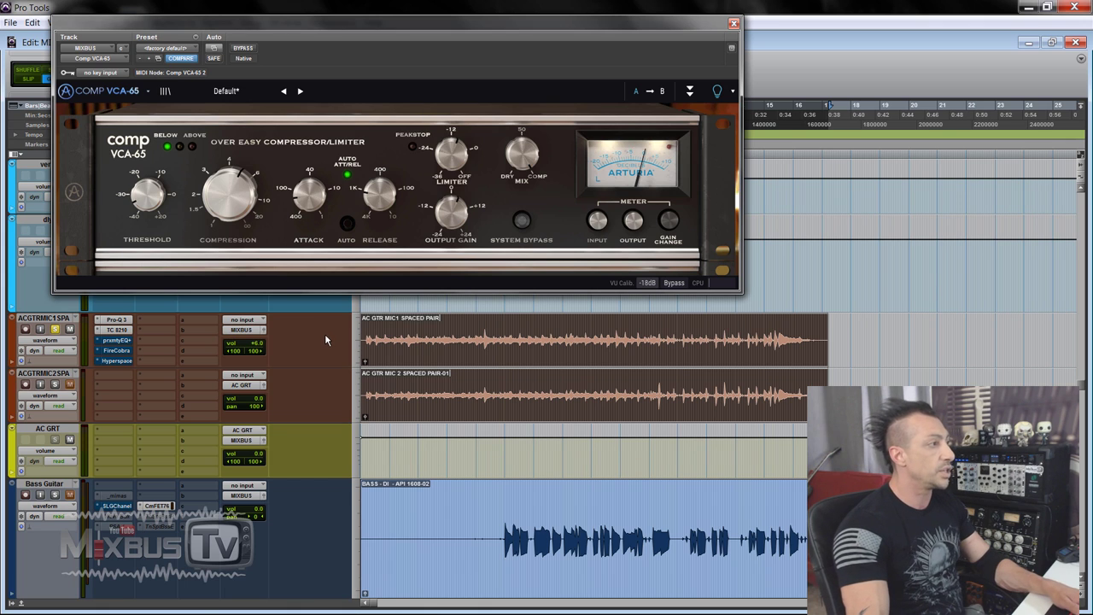
key(space)
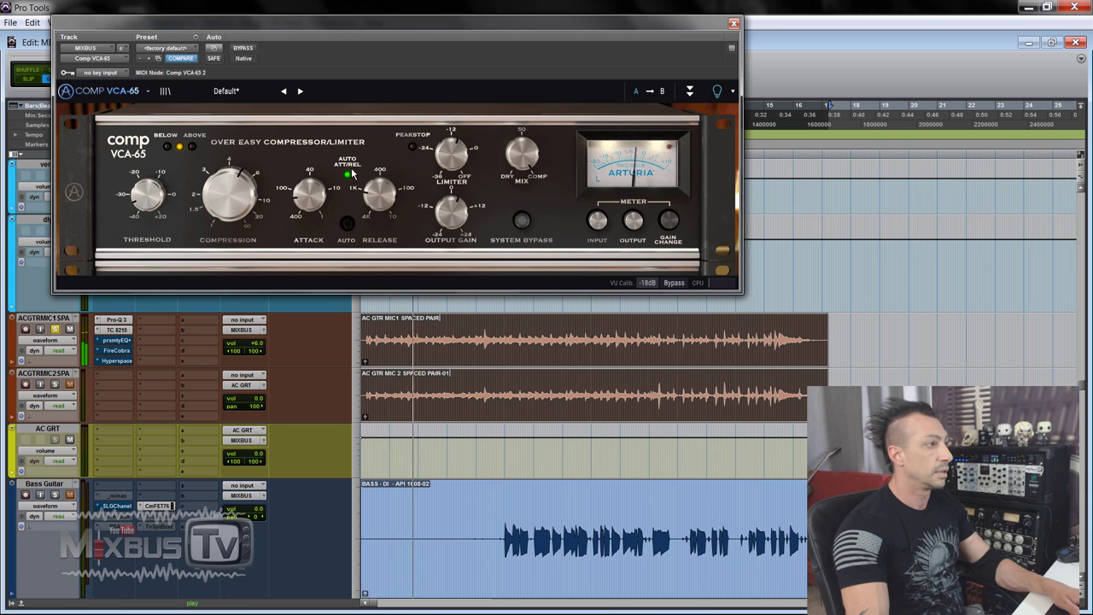
click(347, 224)
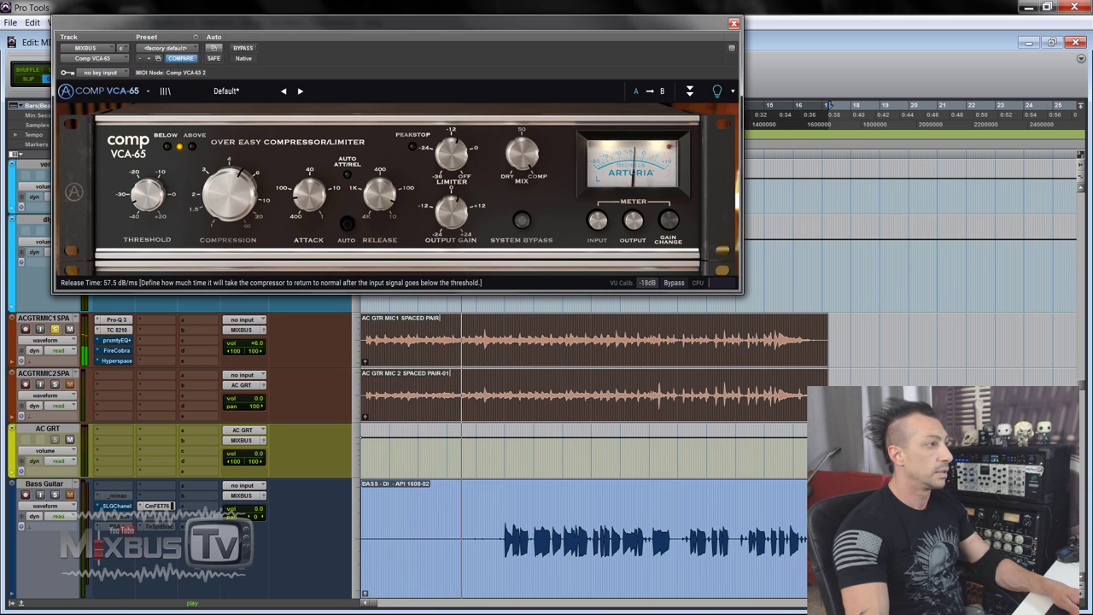
click(345, 223)
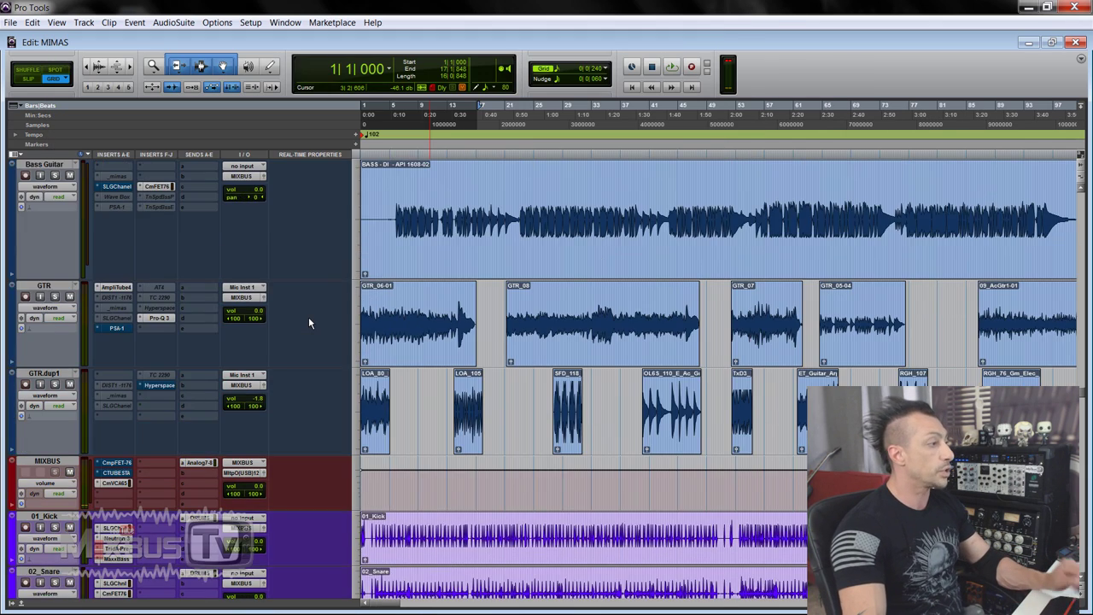
Scroll the Edit window down to the DRUMS track and its EZdrummer loop clip.
scroll(309, 323, down, 15)
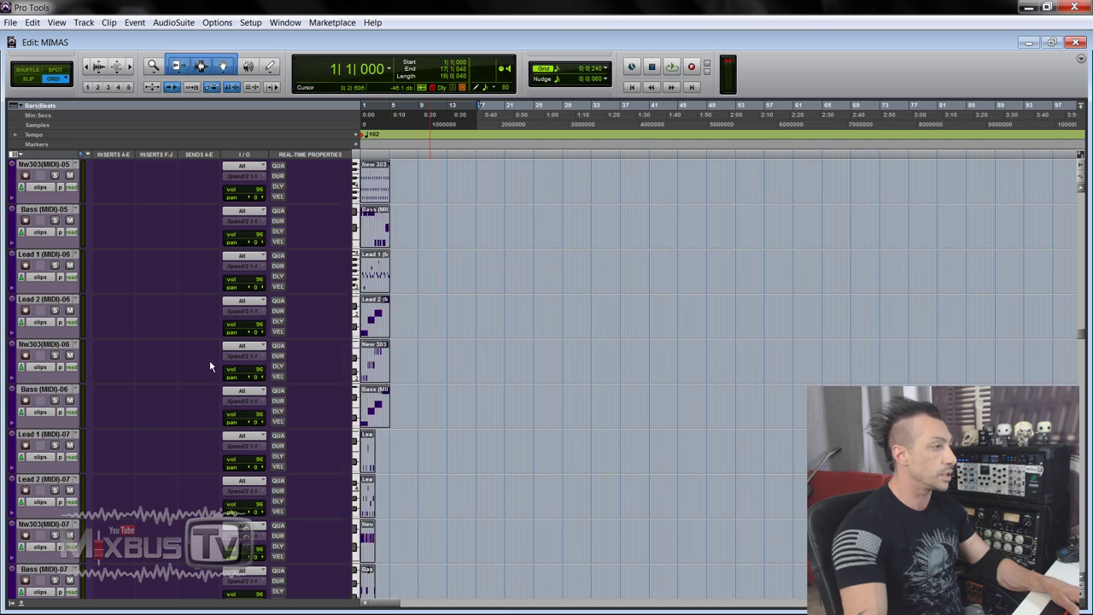
scroll(210, 359, down, 10)
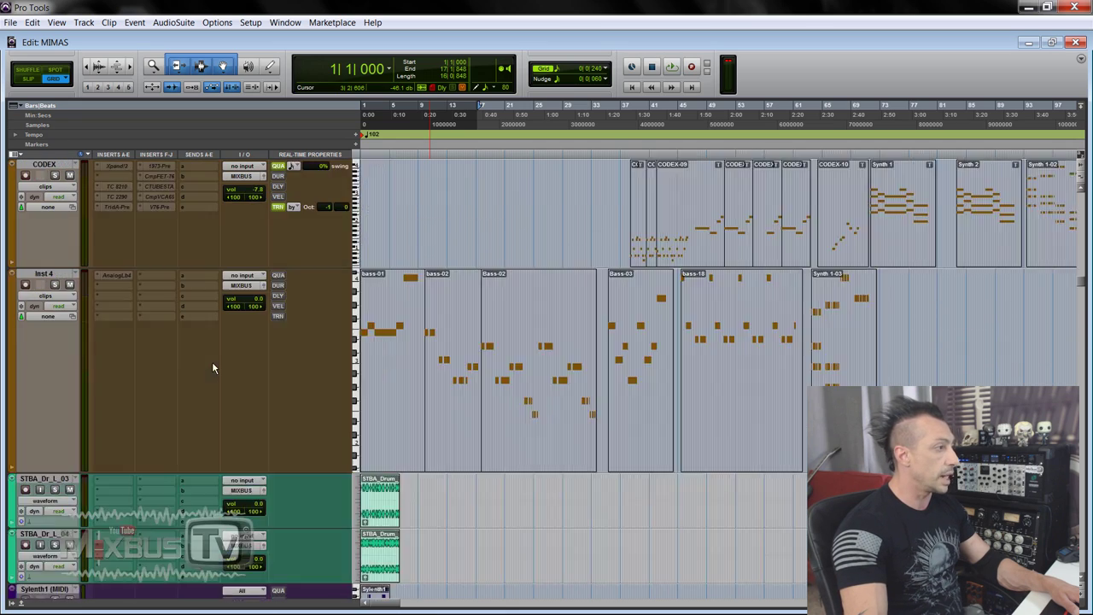
scroll(211, 365, down, 10)
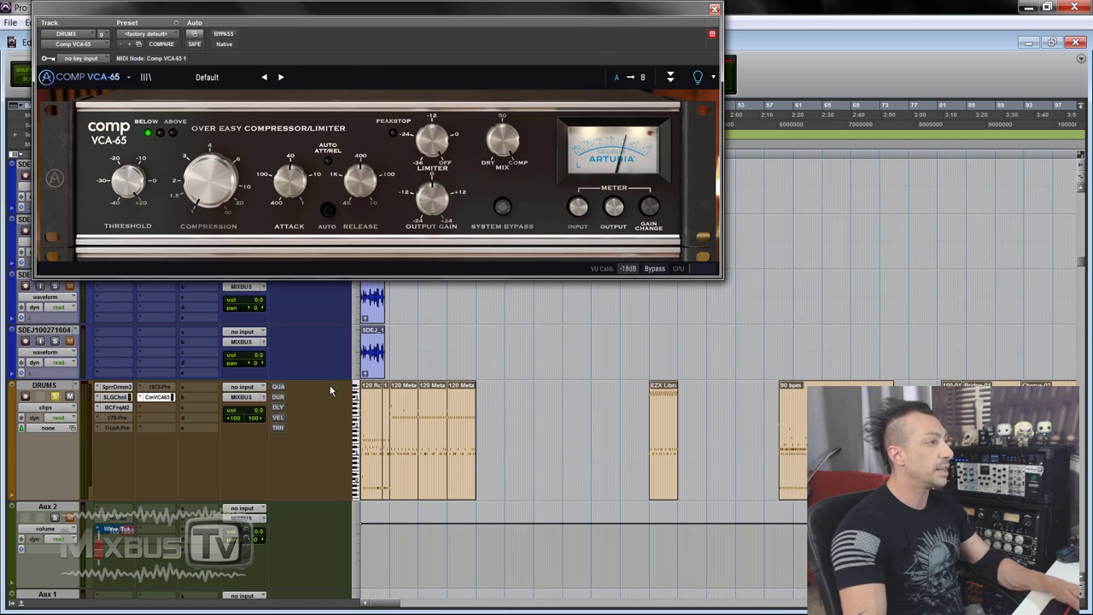
scroll(442, 461, right, 5)
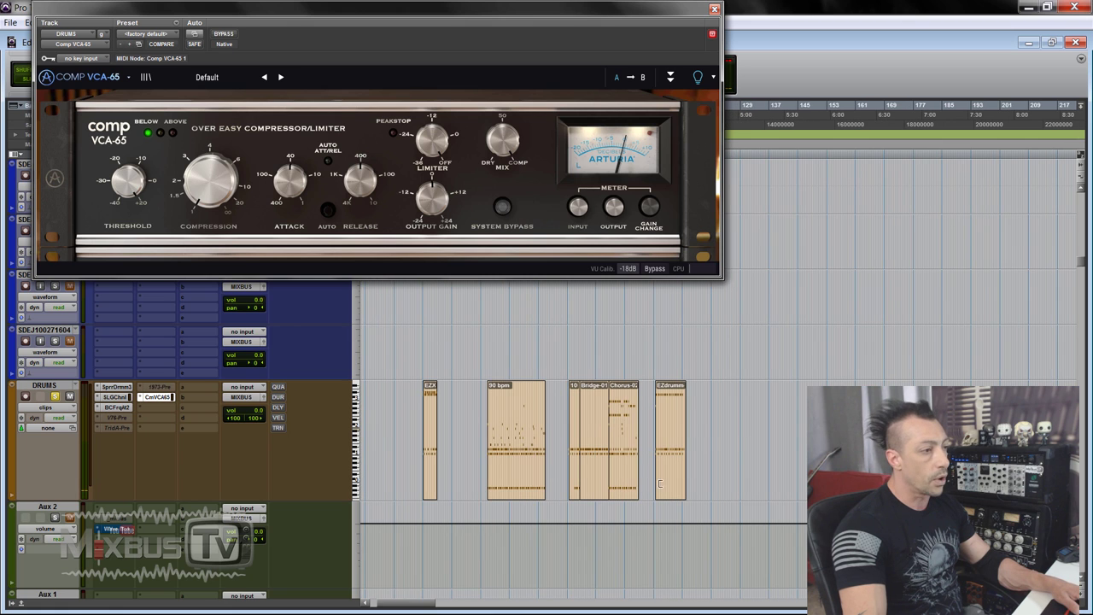
scroll(662, 489, up, 6)
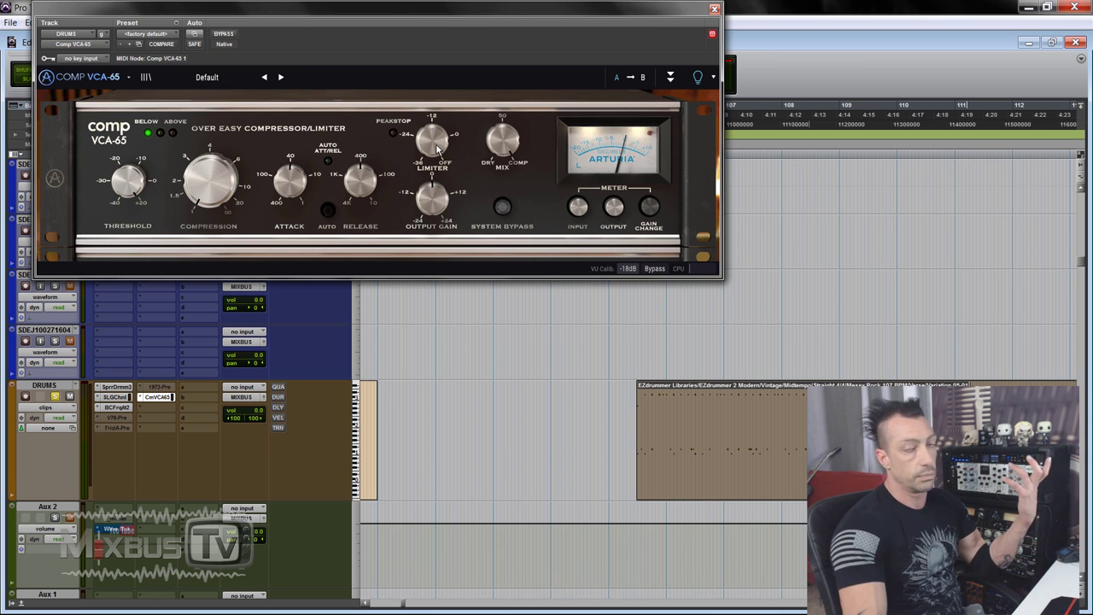
High-pass the drum VCA-65 side-chain at 148 Hz, set threshold to about -35 dB, and enable auto attack/release.
drag(437, 146, 437, 160)
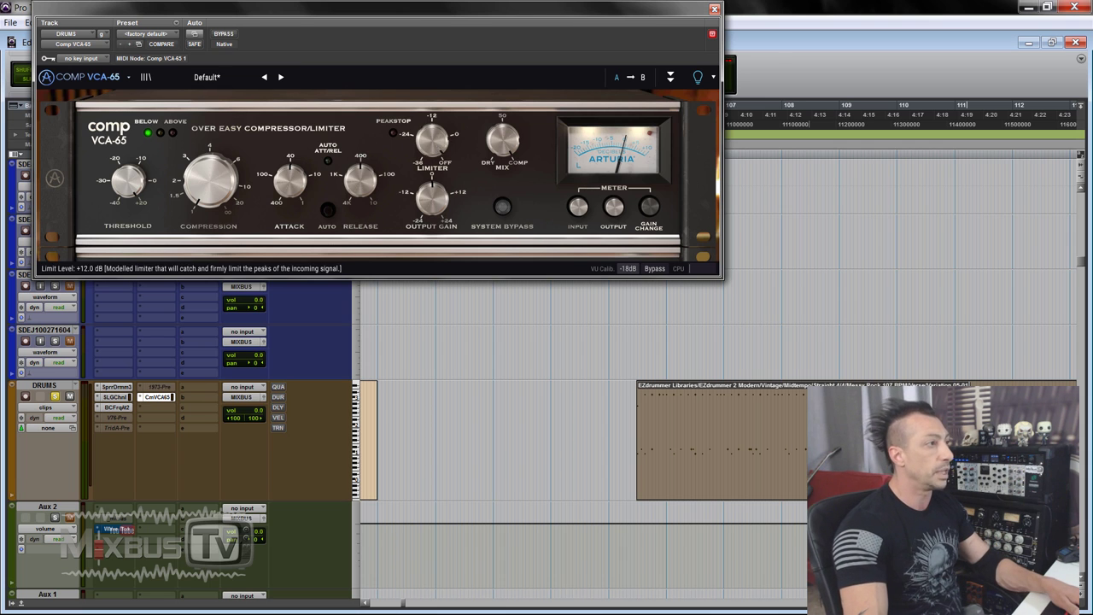
key(space)
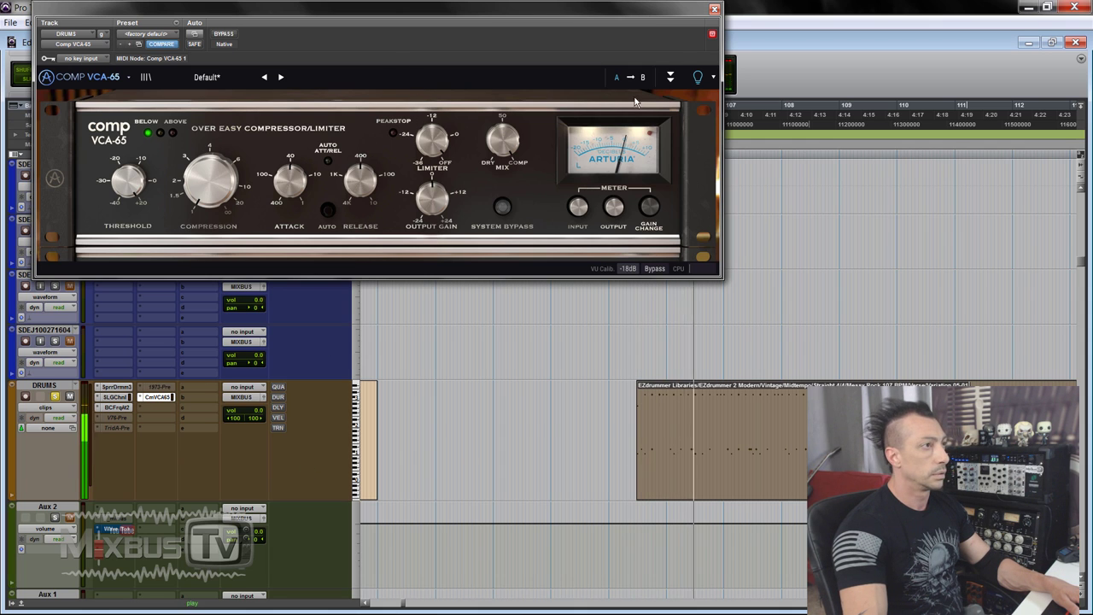
click(669, 79)
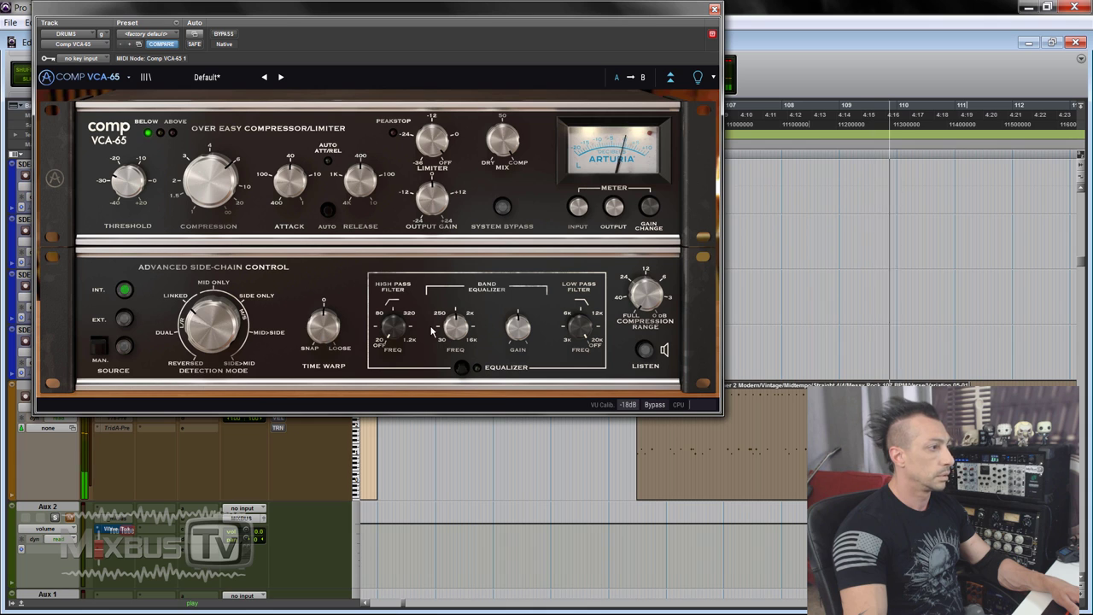
drag(392, 338, 393, 328)
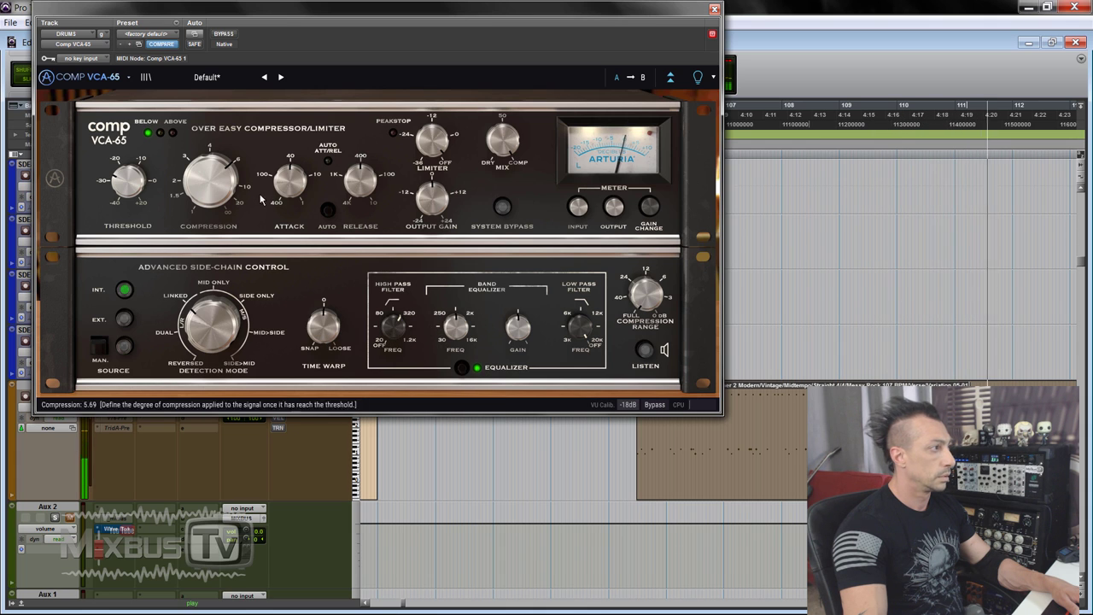
drag(132, 179, 133, 195)
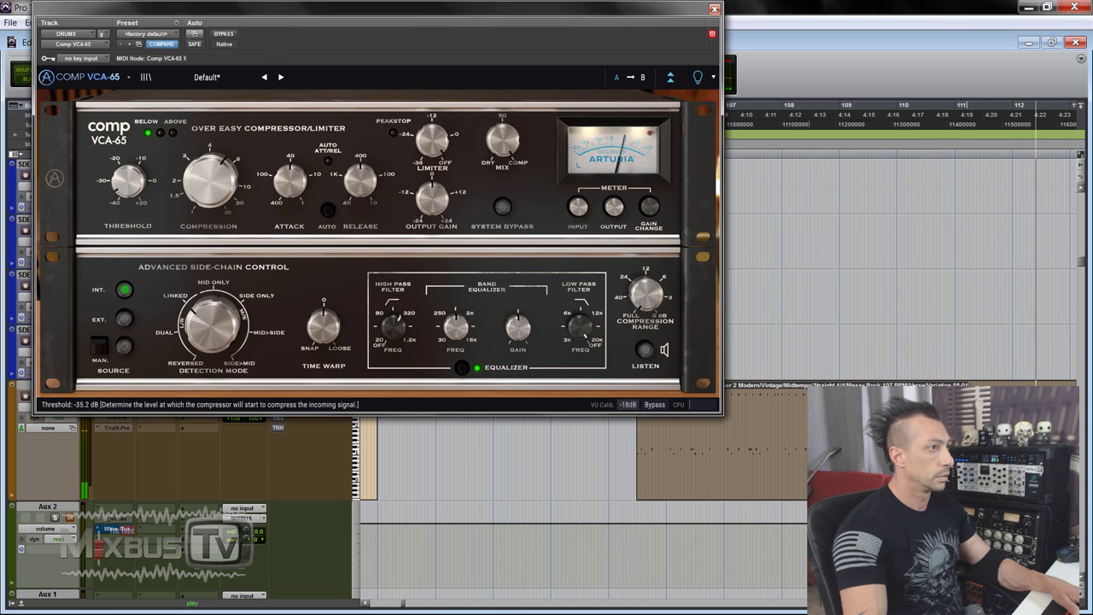
click(329, 211)
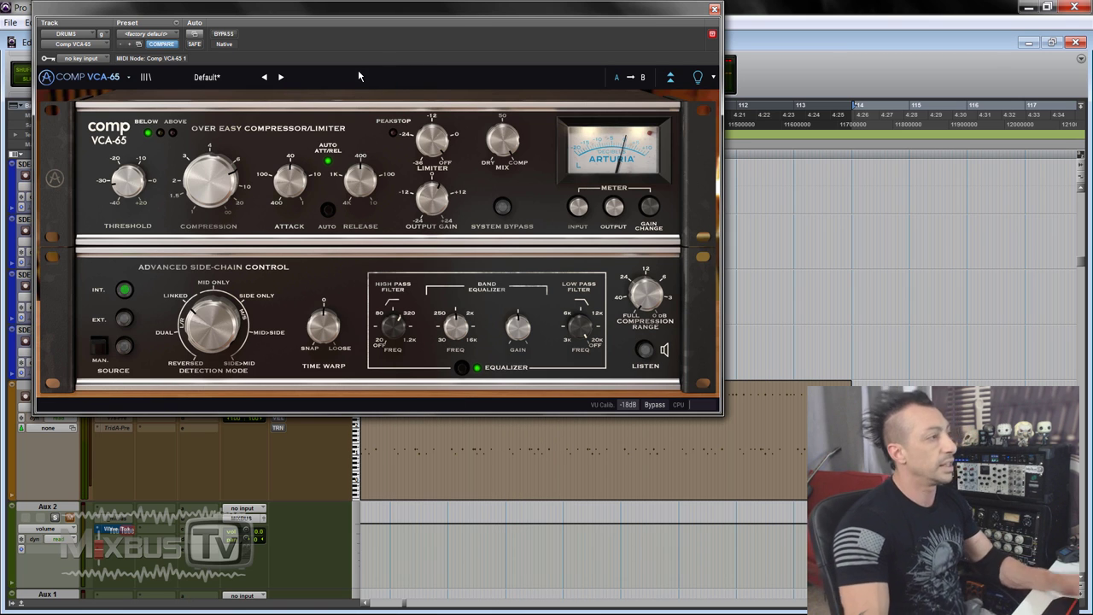
Play the drums and A/B the VCA-65 against bypass.
key(space)
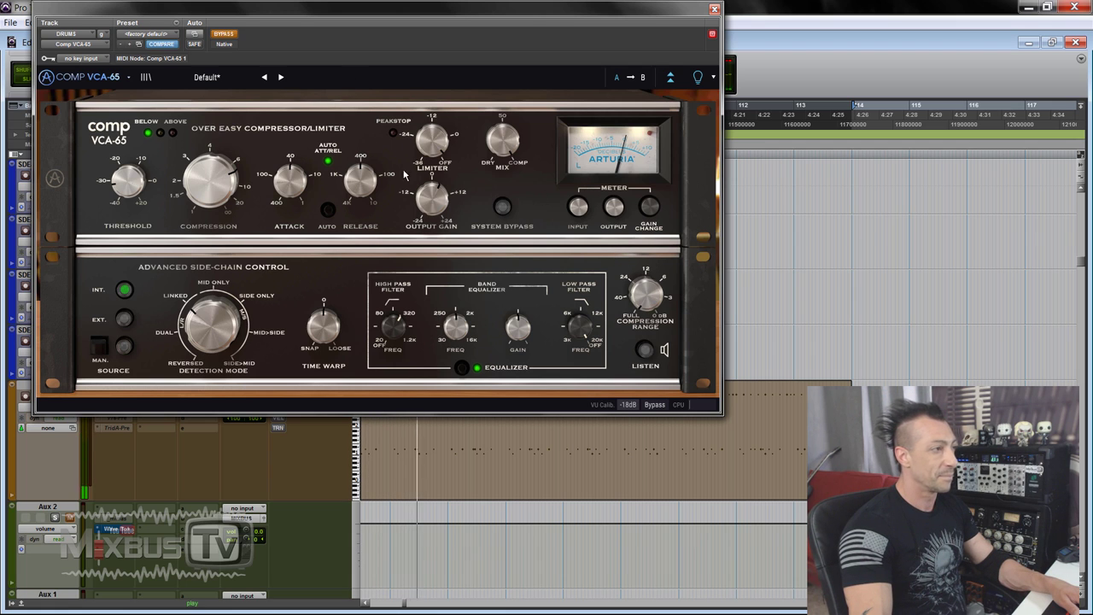
click(232, 36)
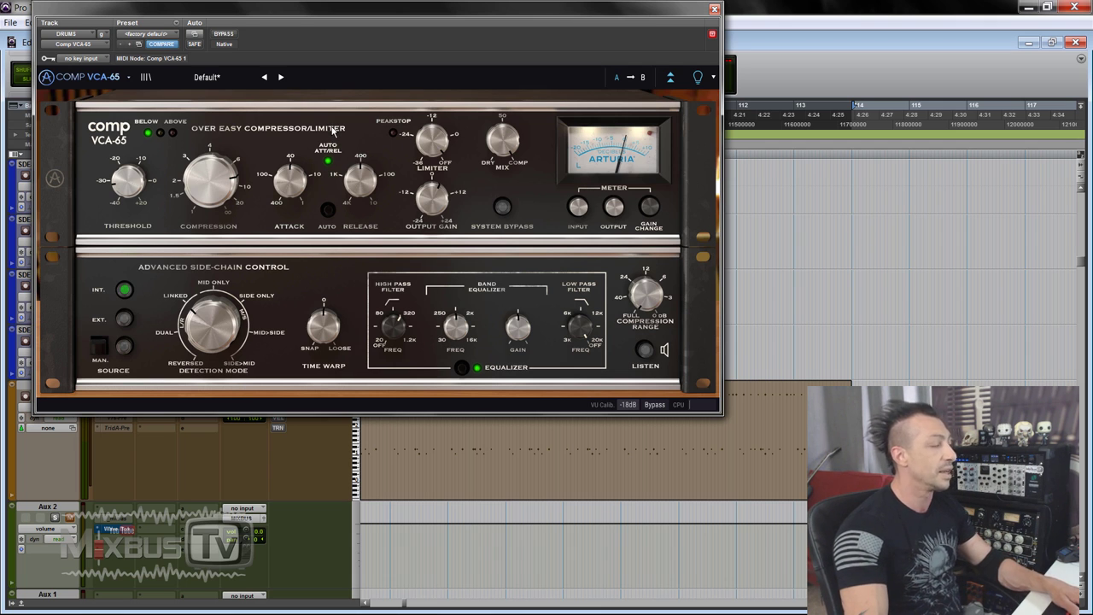
key(space)
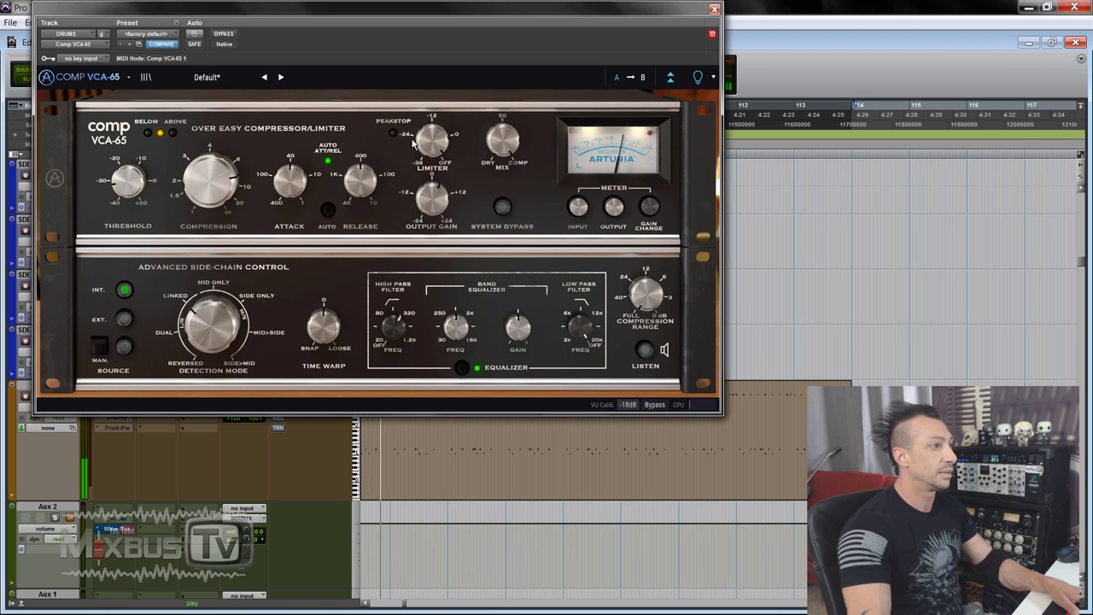
click(224, 33)
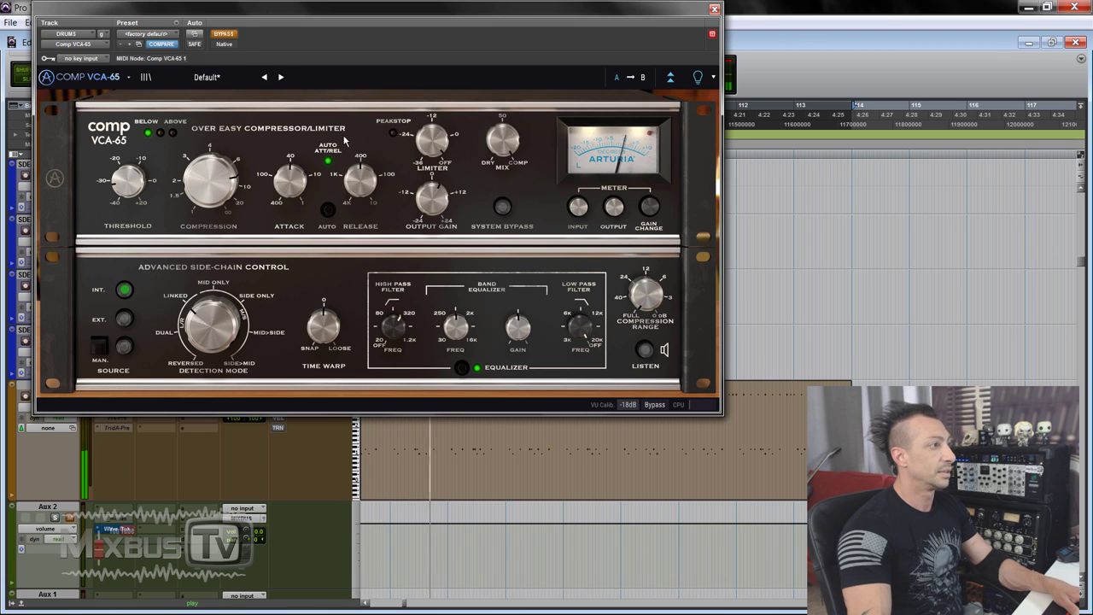
key(ctrl+b)
Set the limiter to -21.6 dB and mix to 98%, comparing with bypass.
drag(432, 139, 431, 141)
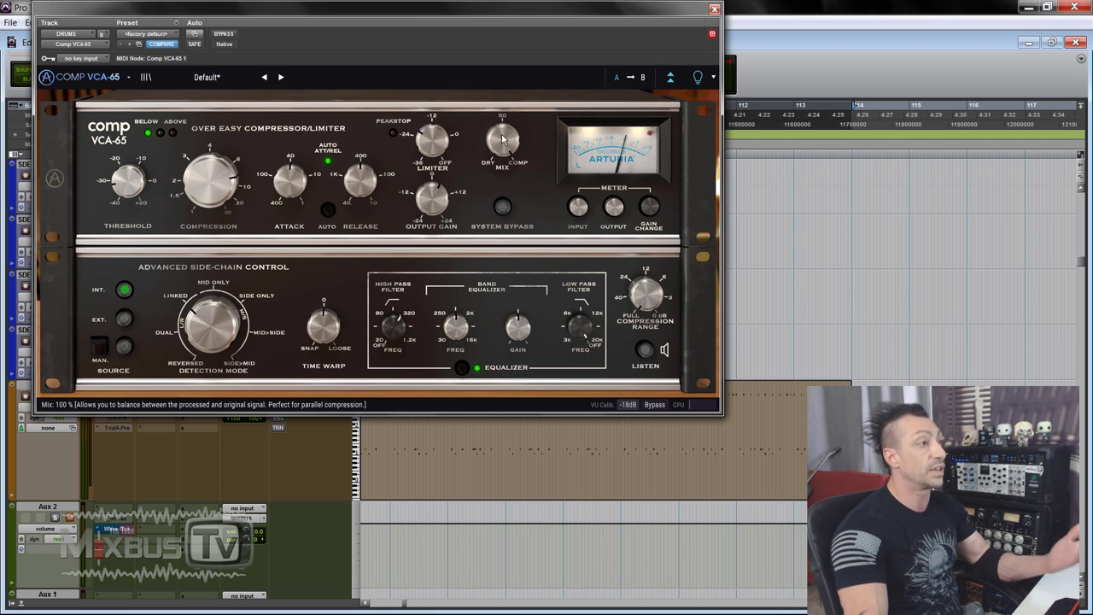
key(space)
drag(504, 139, 500, 141)
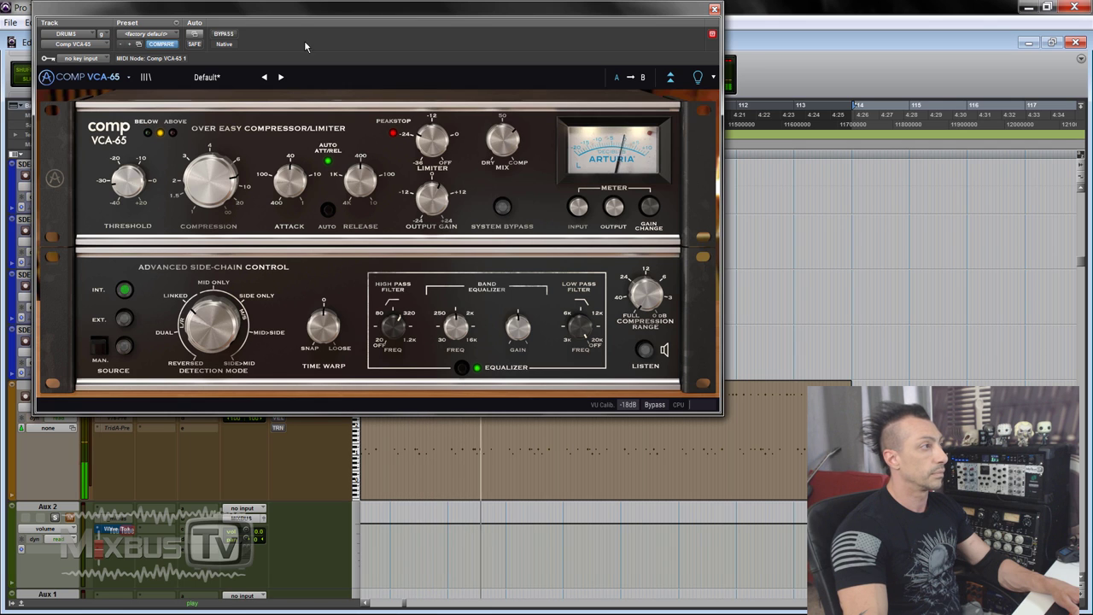
click(224, 34)
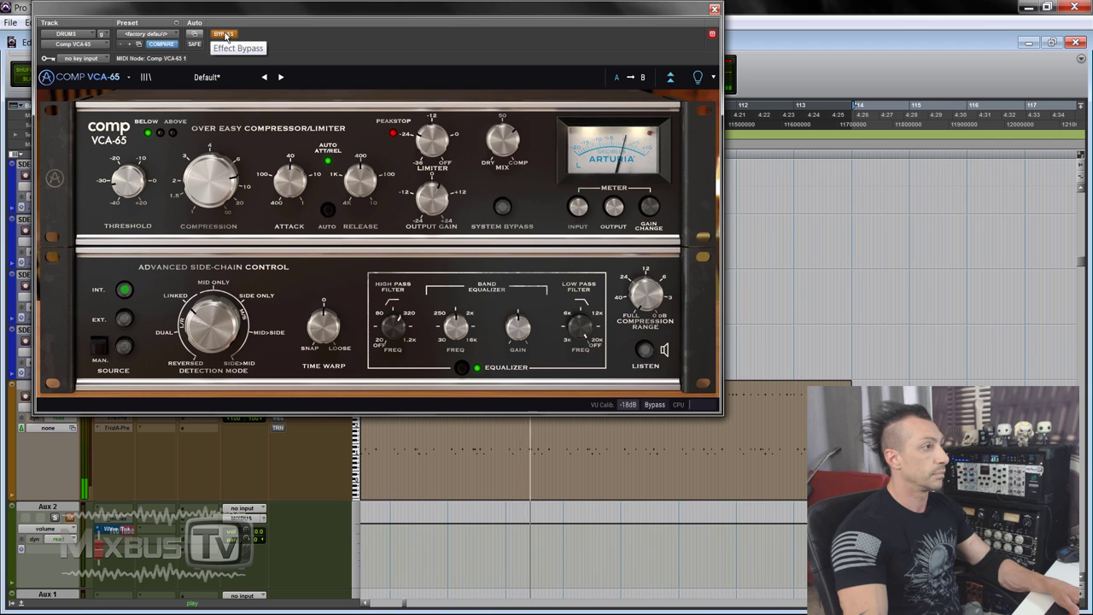
click(224, 34)
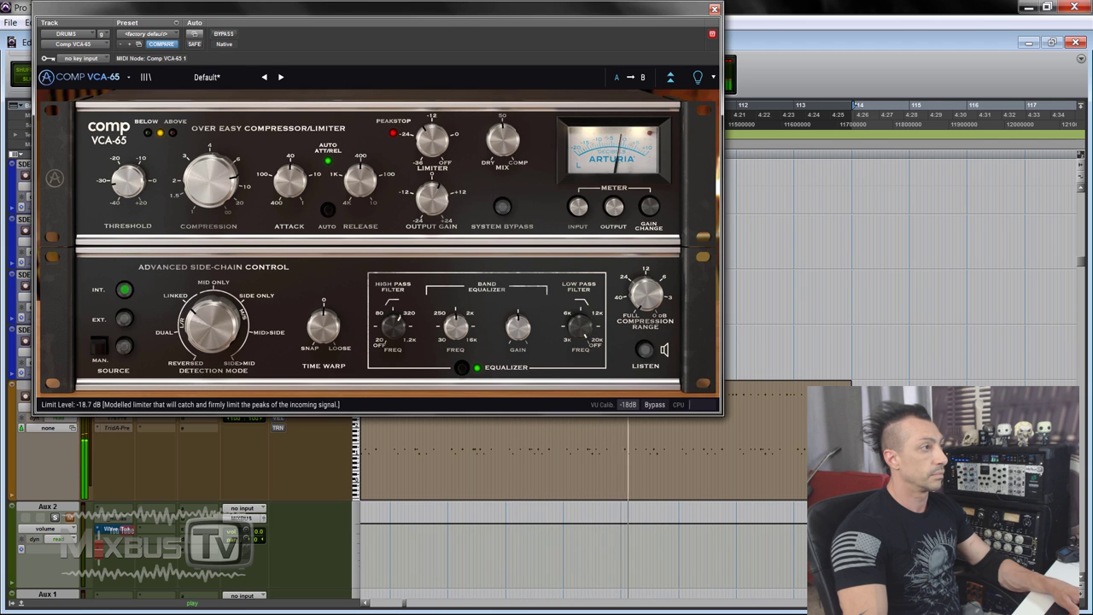
click(225, 34)
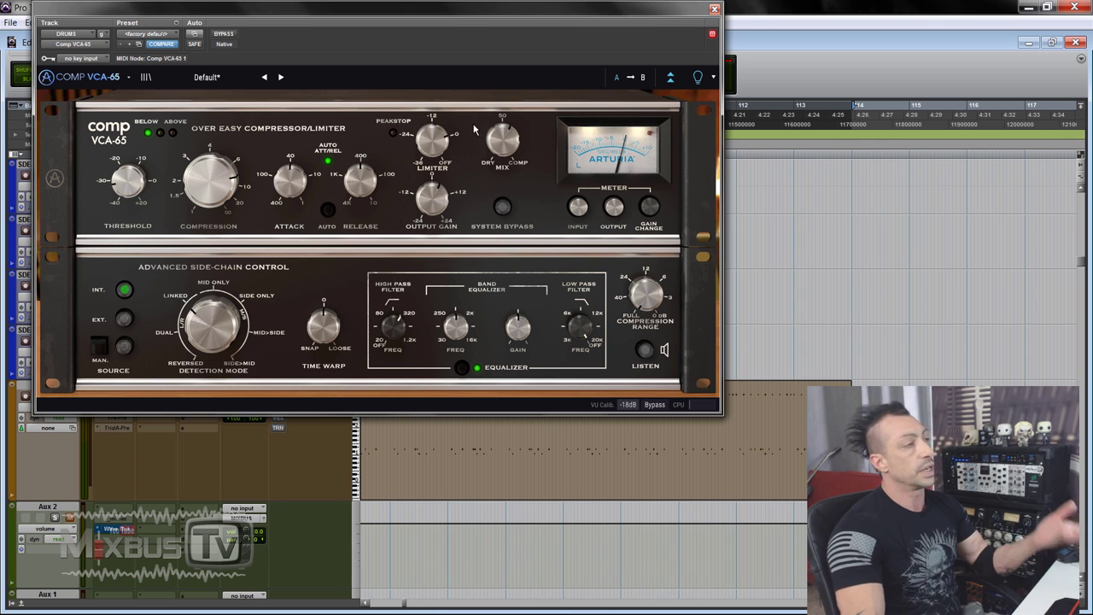
mouse_move(441, 8)
mouse_down()
mouse_move(694, 1)
mouse_move(450, 15)
mouse_up()
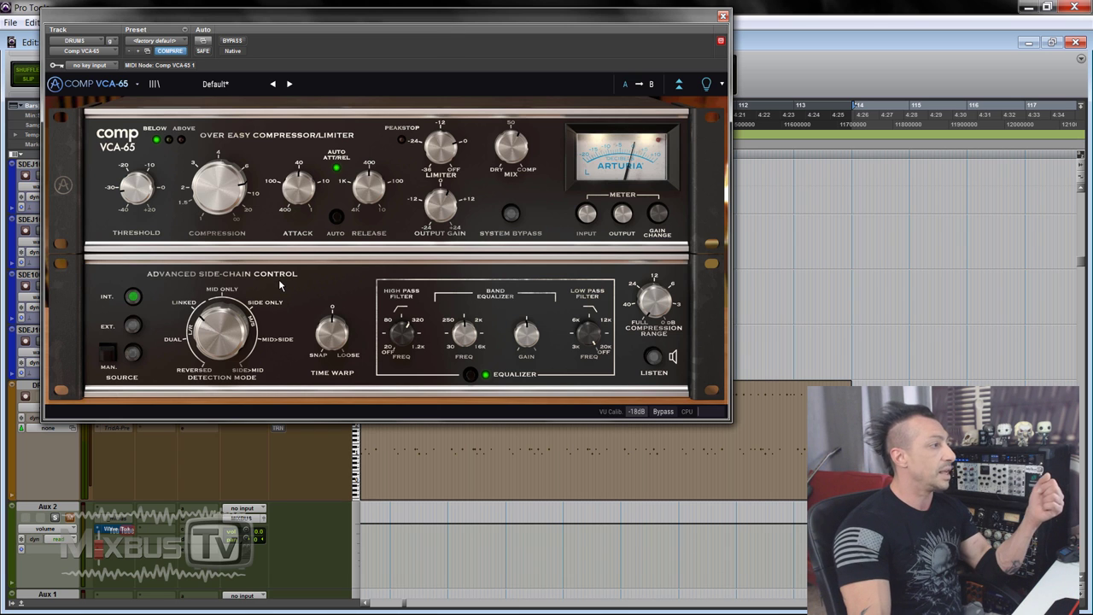
Compare the drums with bypass during playback and raise the side-chain time warp to 4.56 ms.
drag(359, 21, 382, 28)
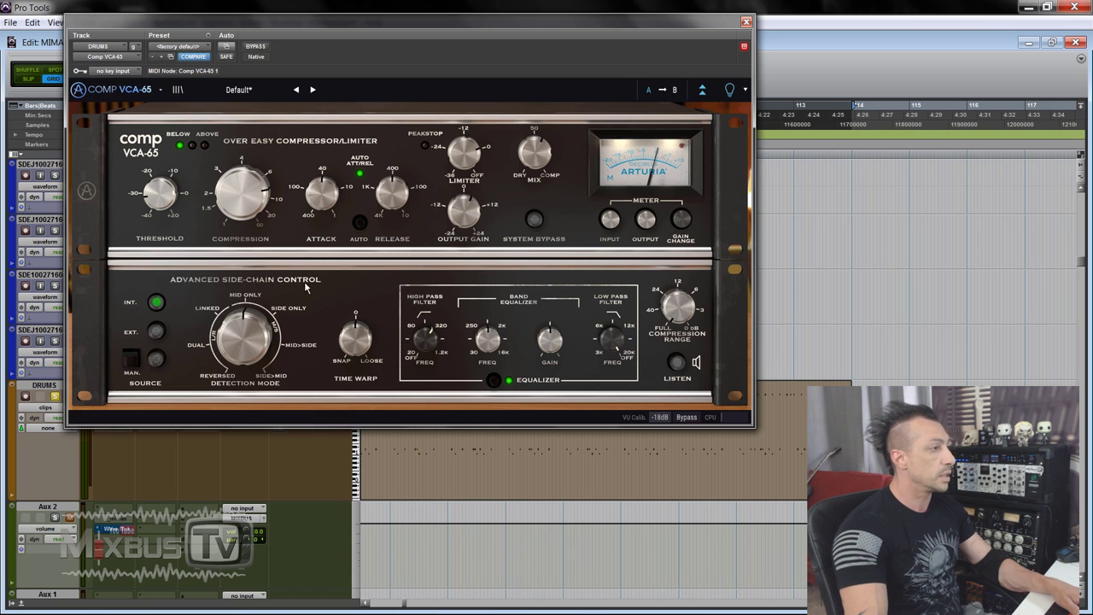
key(space)
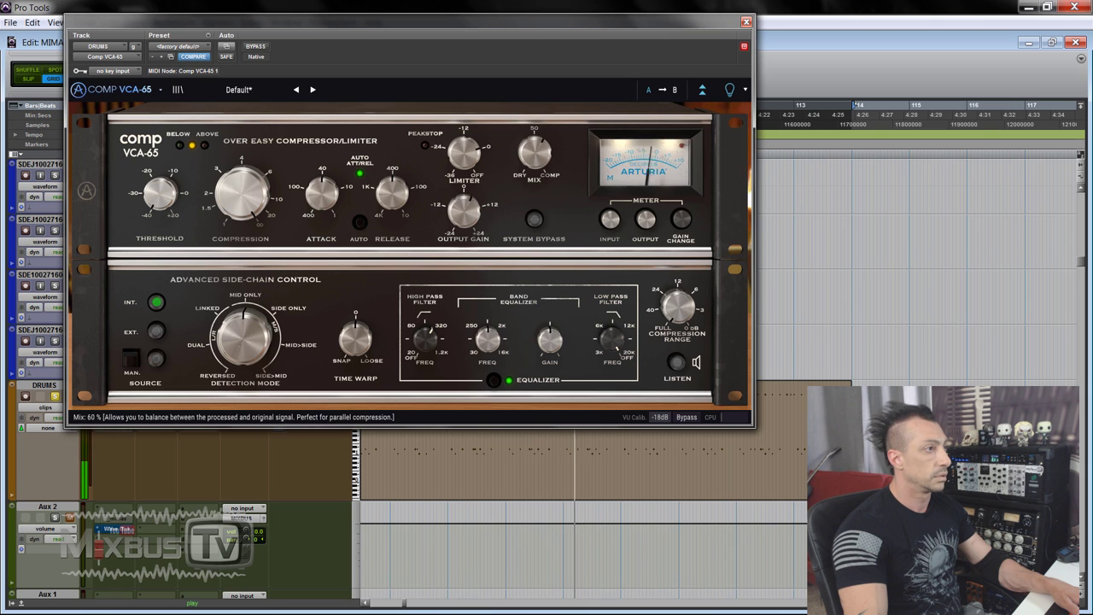
click(258, 47)
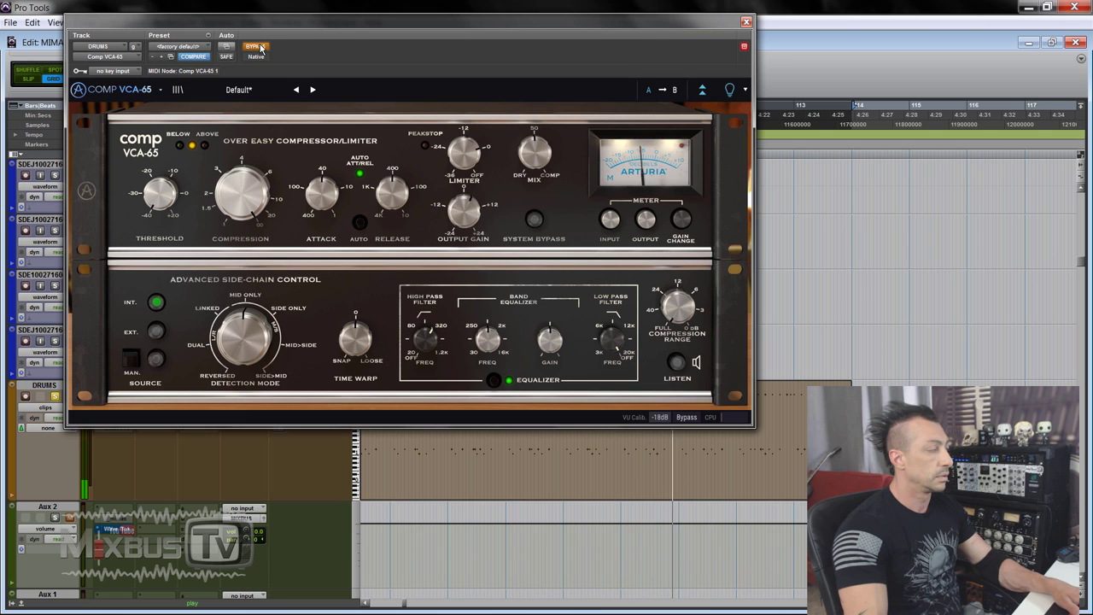
click(258, 47)
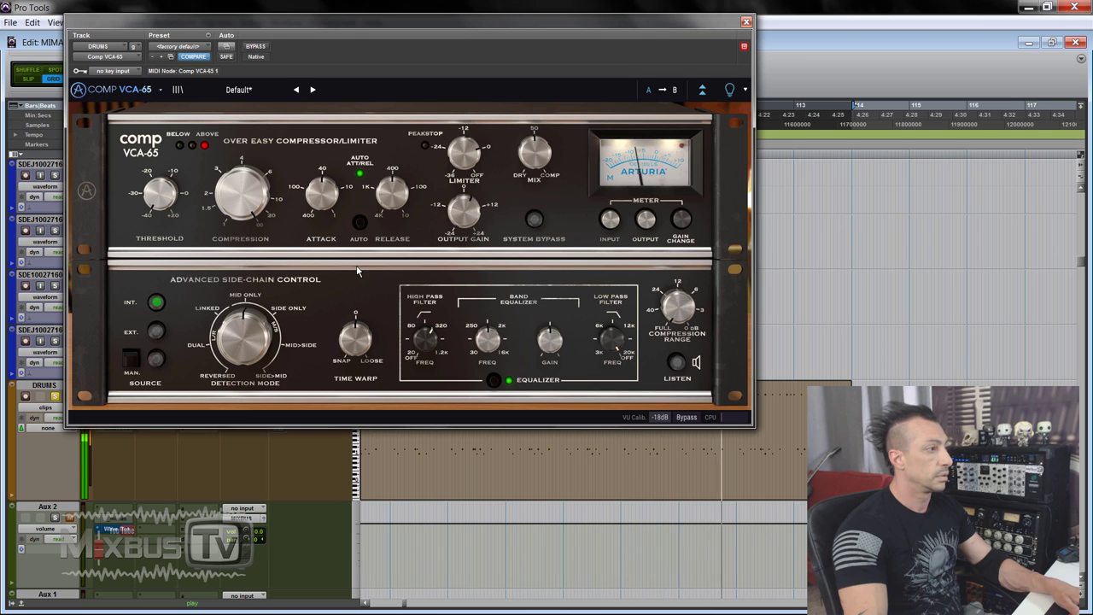
drag(355, 339, 356, 329)
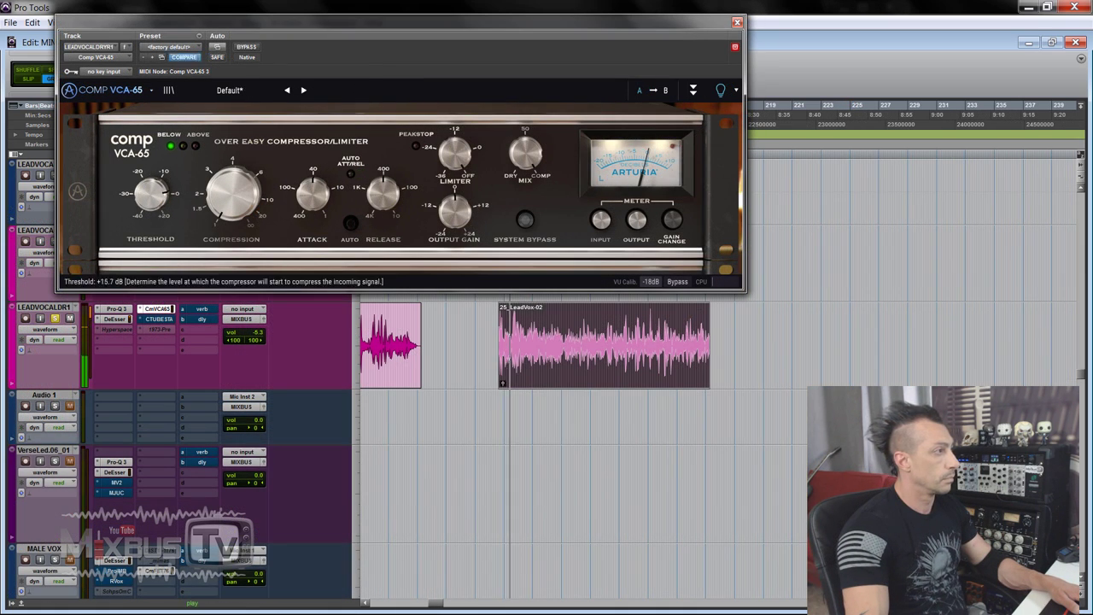
Enable auto attack/release, lower the threshold to -26.3 dB, A/B with bypass, and set the limiter to -16.6 dB.
click(350, 222)
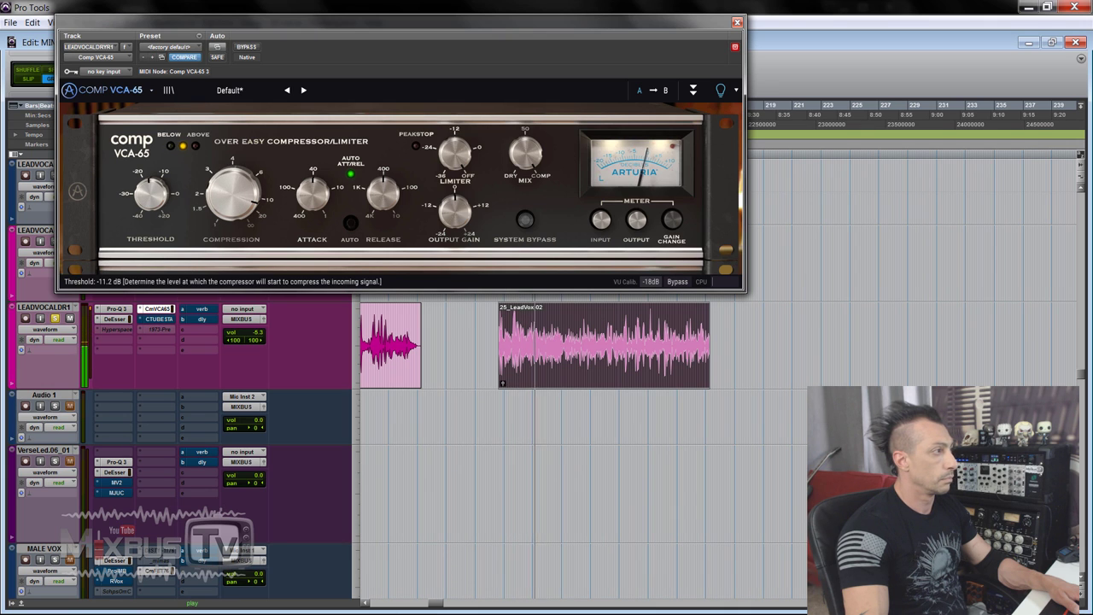
drag(151, 193, 150, 223)
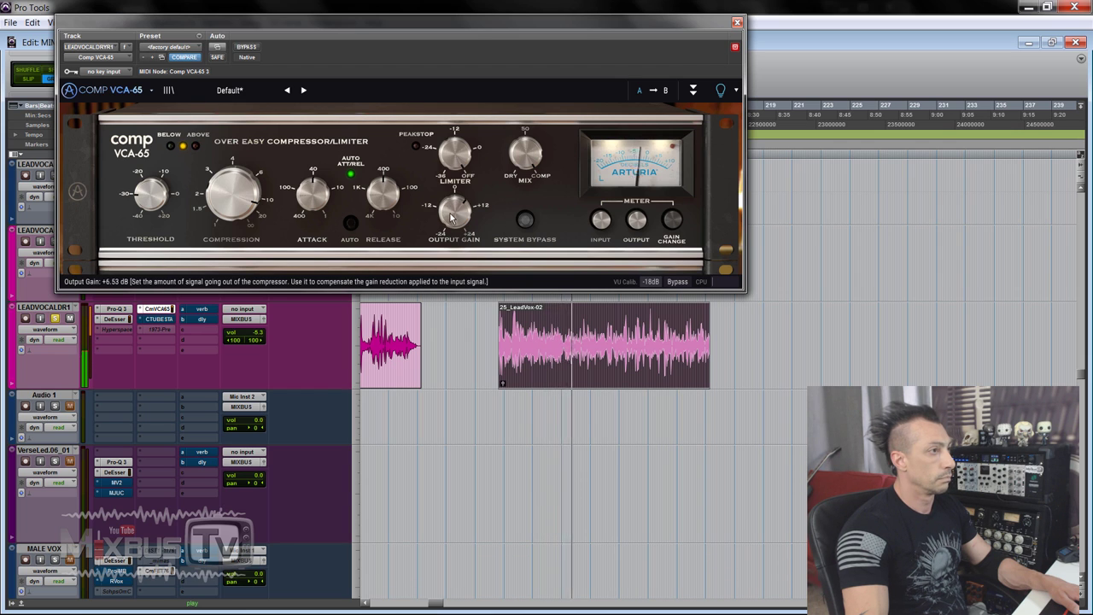
click(245, 47)
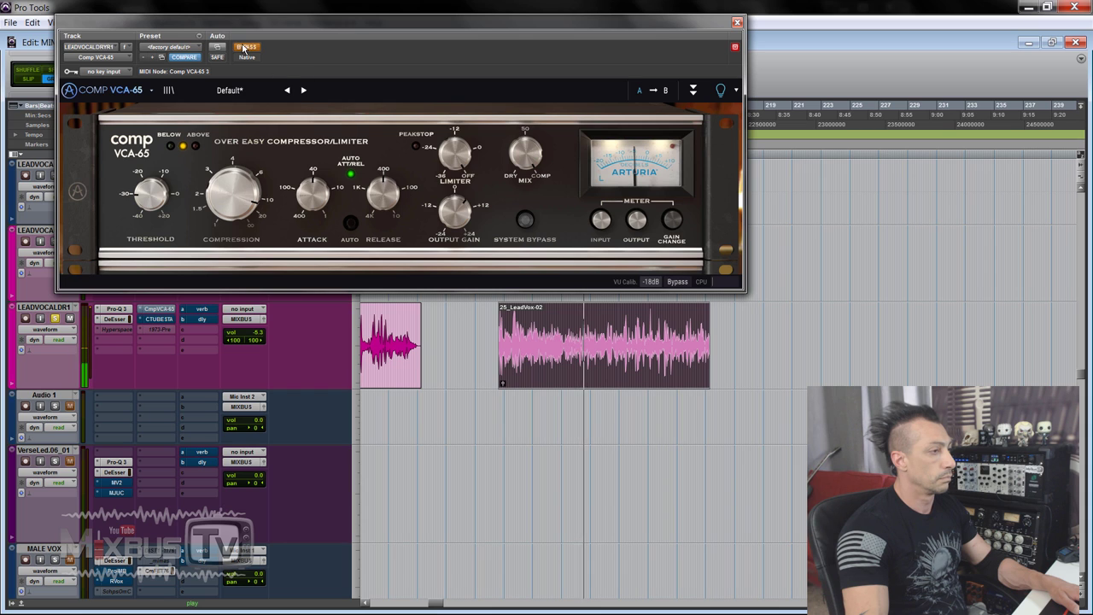
click(245, 47)
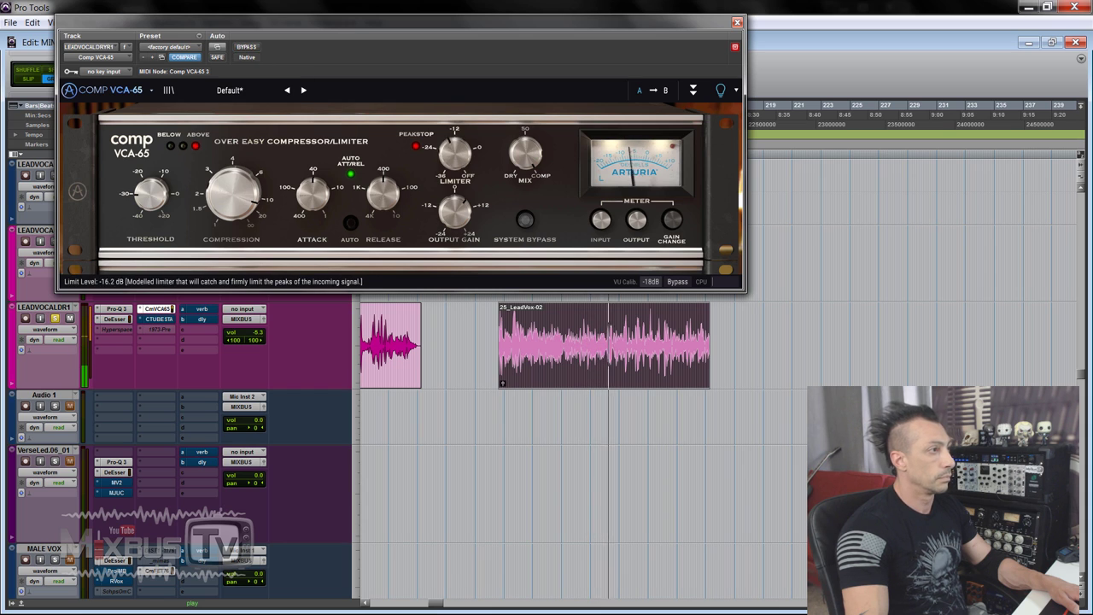
drag(455, 153, 455, 159)
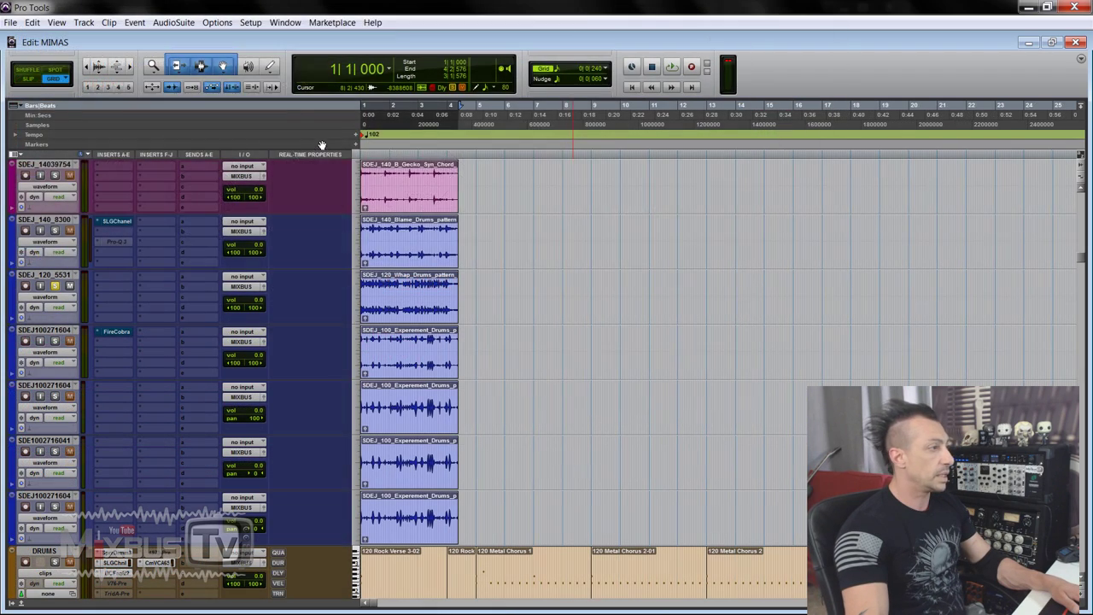
Open Comp FET-76 on the drum loop, play it, reveal the sidechain panel, and raise output gain.
click(113, 276)
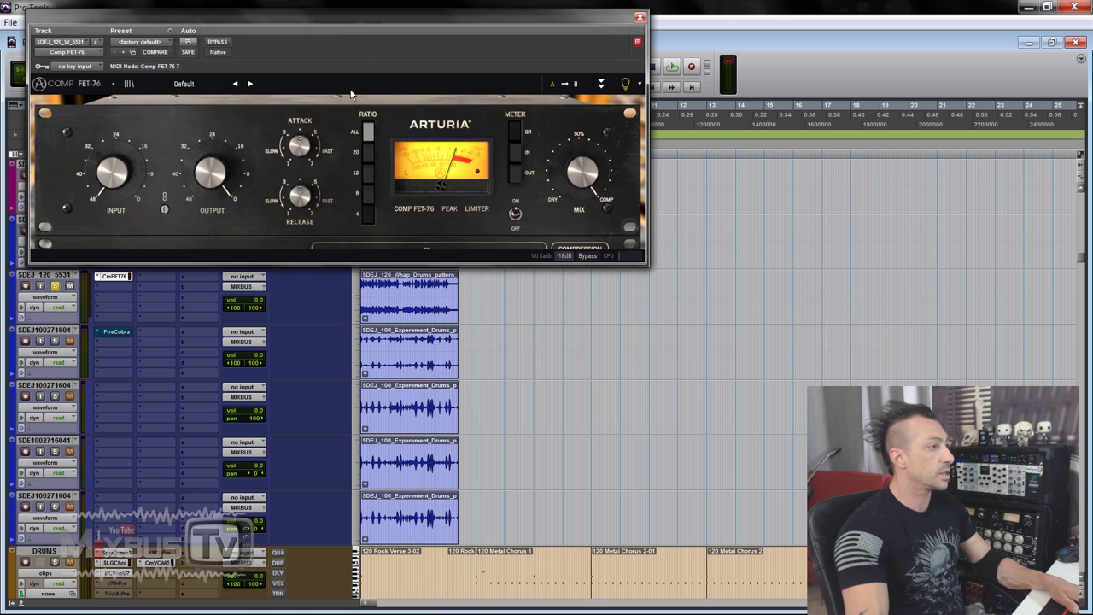
key(space)
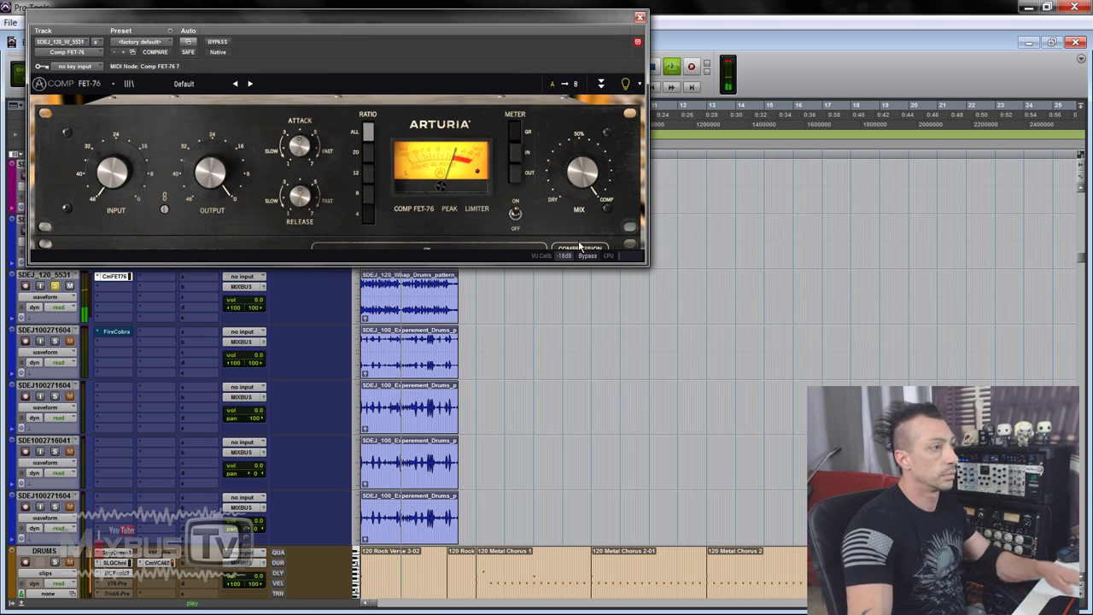
click(601, 84)
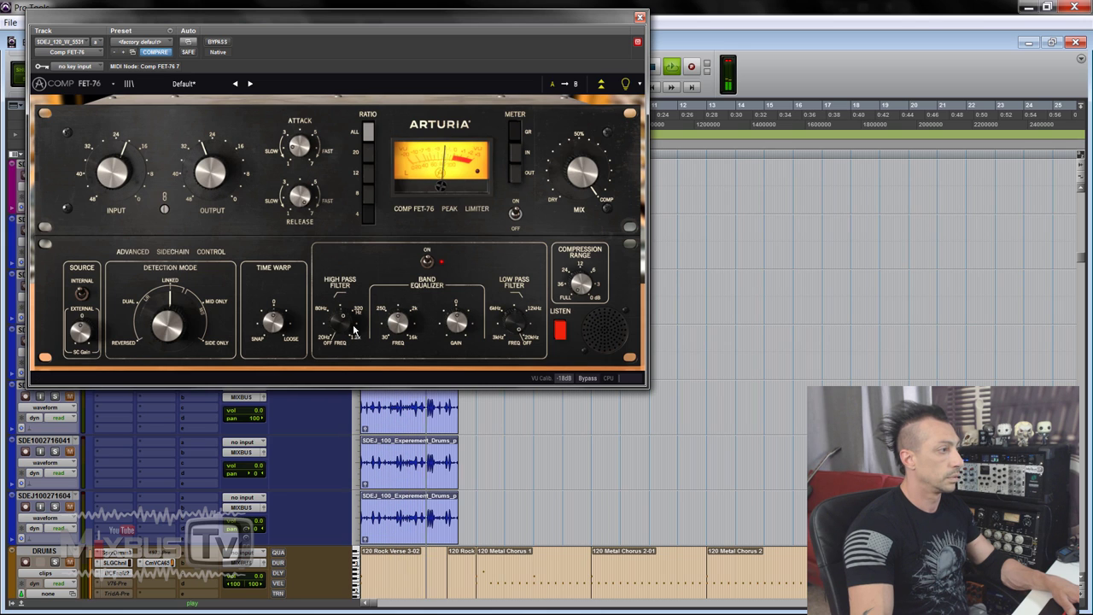
drag(180, 174, 181, 169)
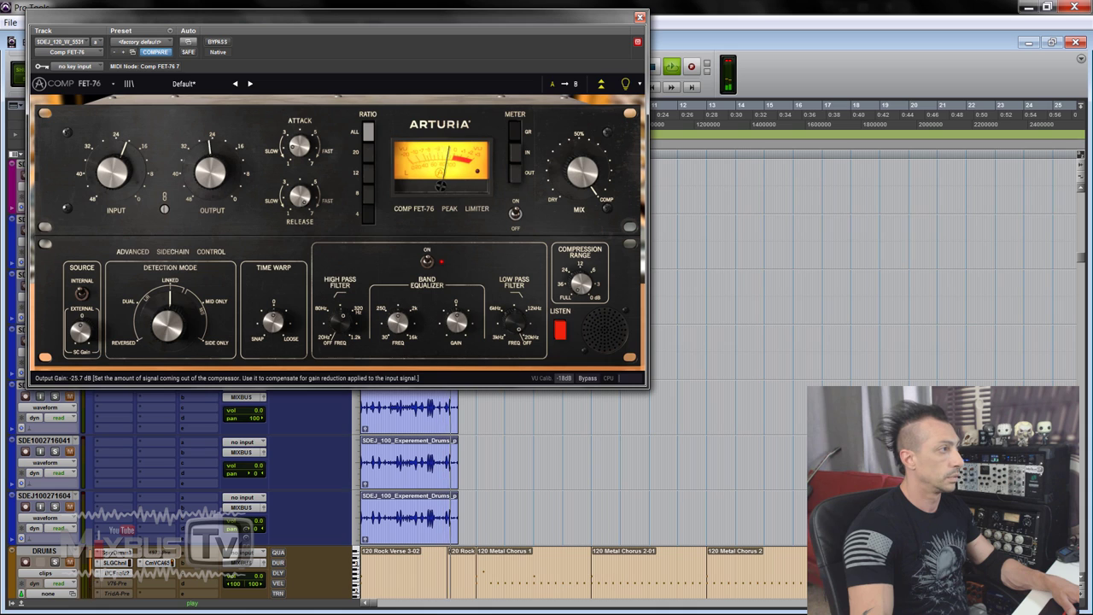
A/B the FET-76 on the drum loop by toggling bypass, leaving it active.
click(217, 43)
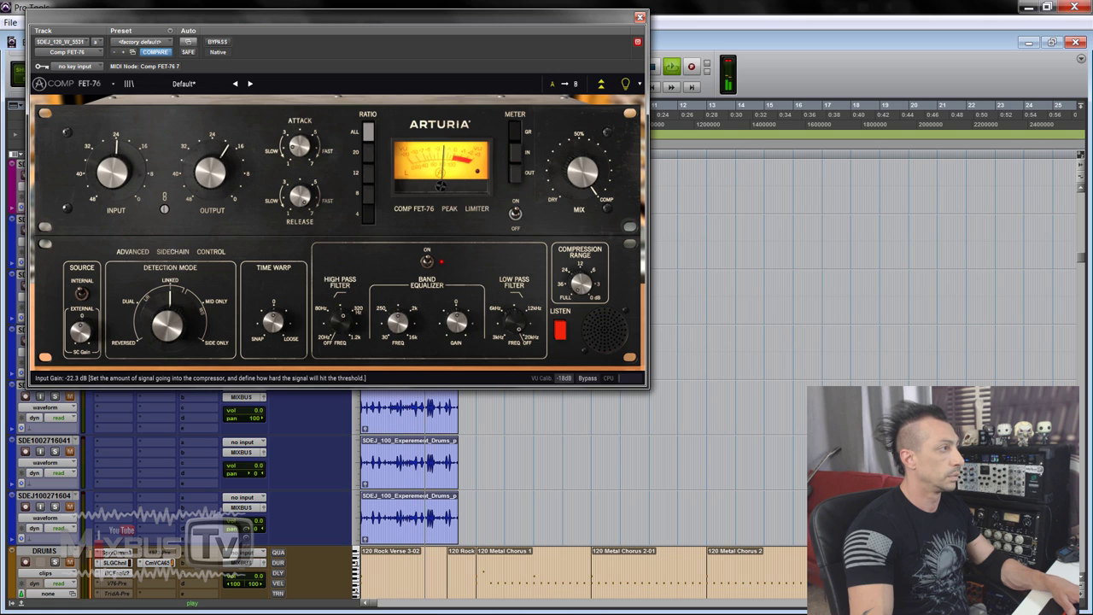
click(217, 43)
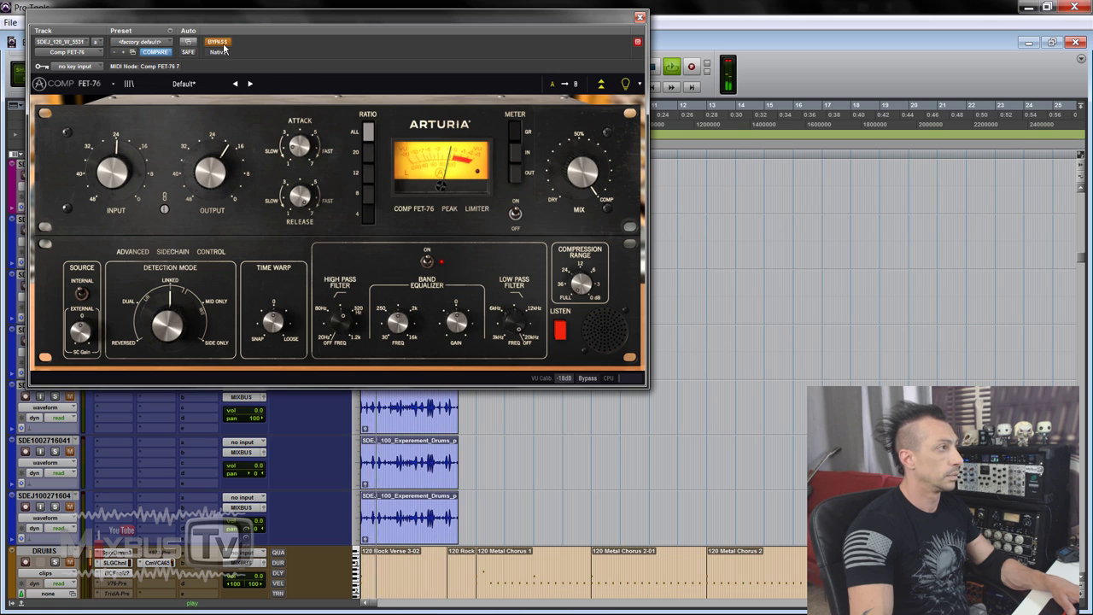
click(221, 46)
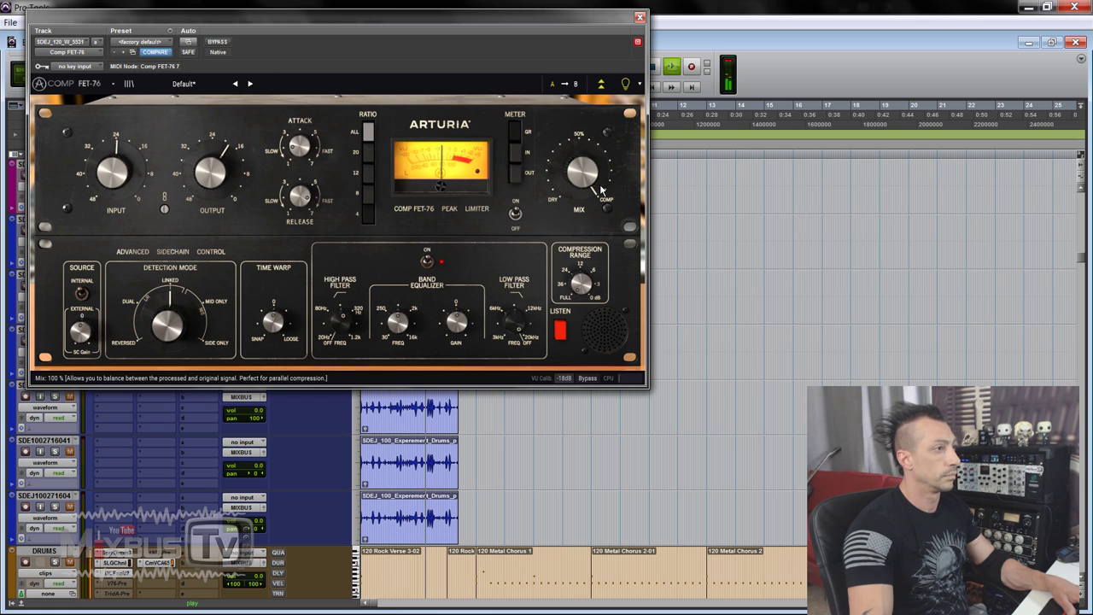
click(218, 42)
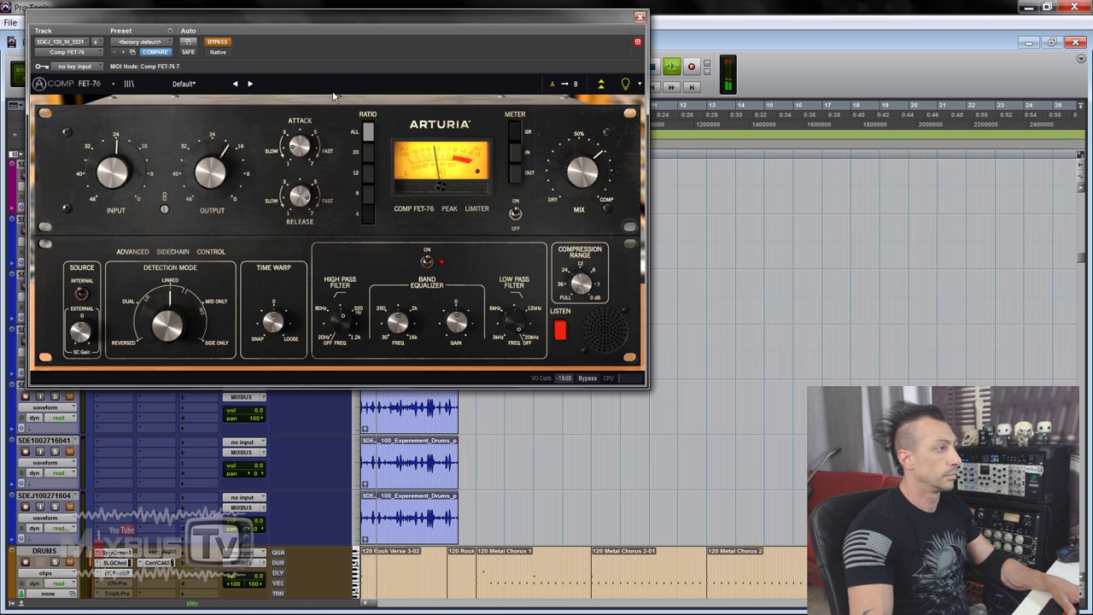
click(222, 42)
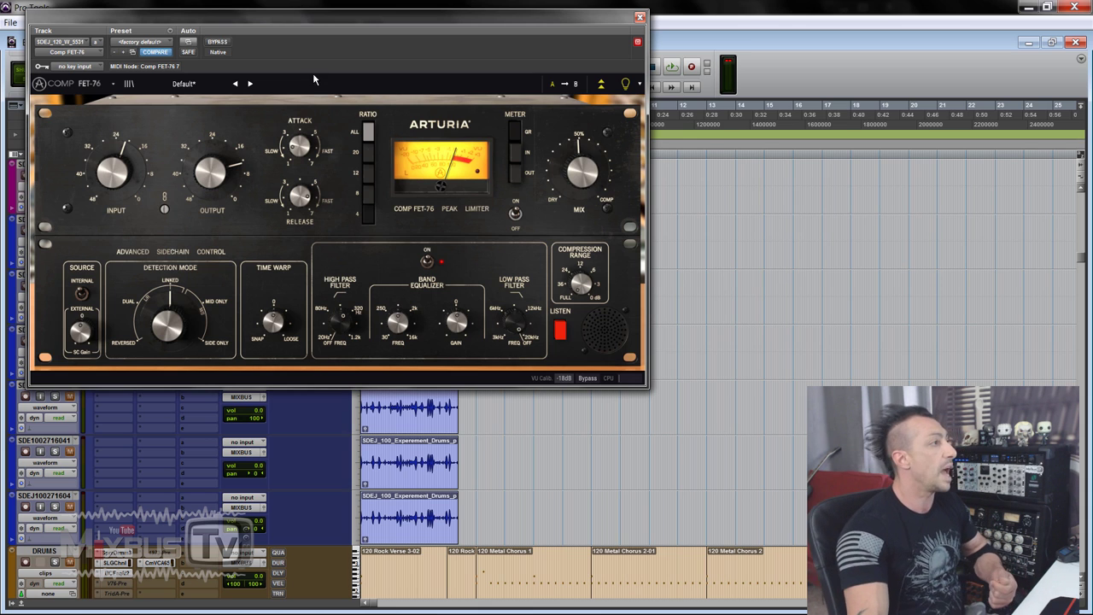
Replace the FET-76 with the multichannel Arturia Comp VCA-65 and start drum loop playback.
click(92, 55)
mouse_move(173, 106)
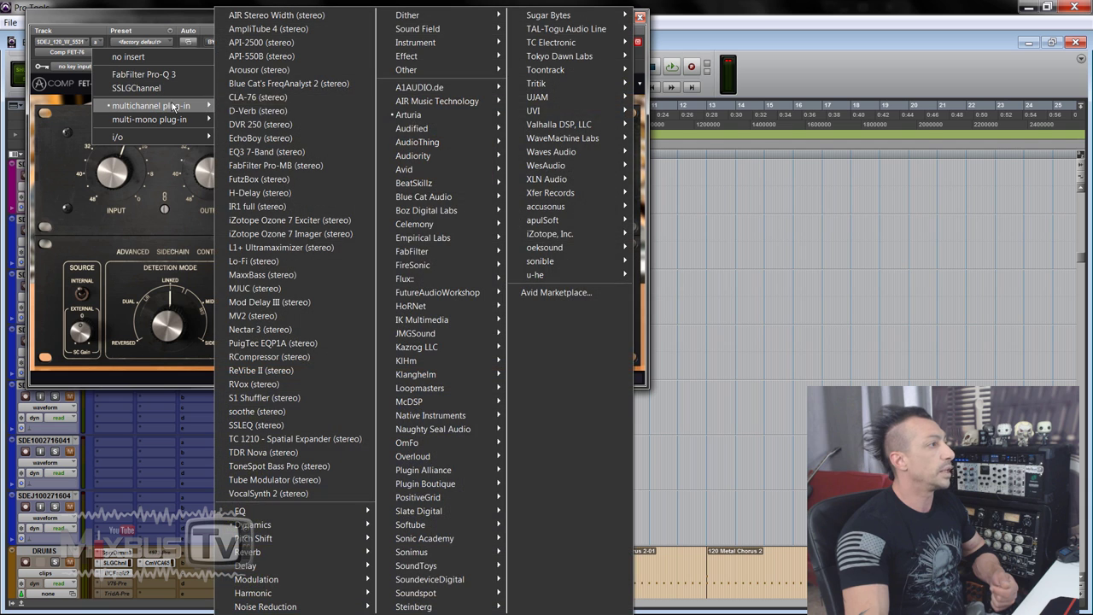
mouse_move(498, 117)
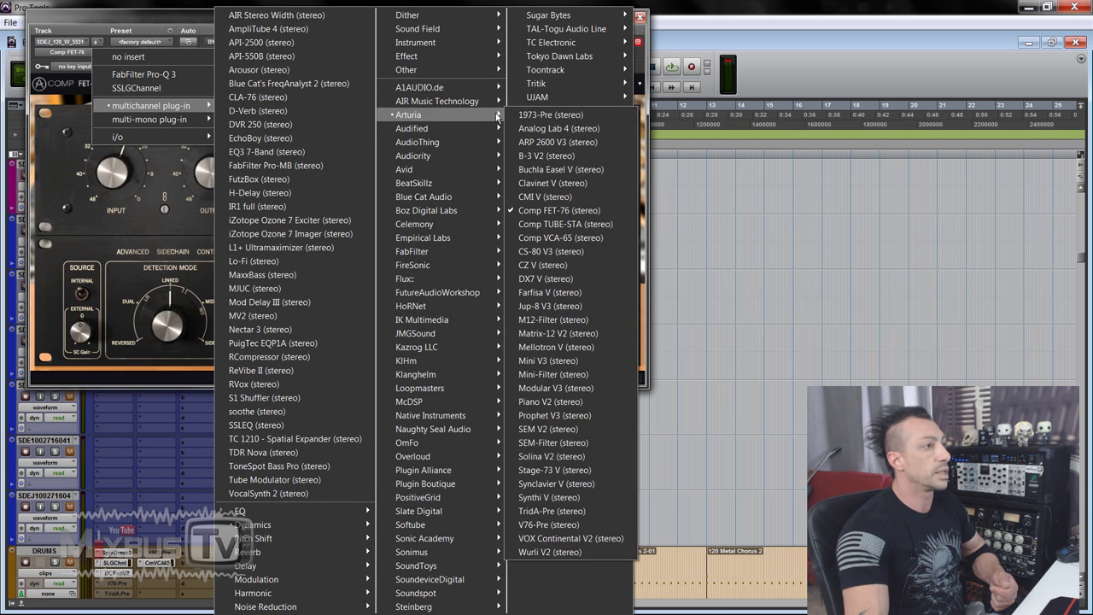
click(560, 237)
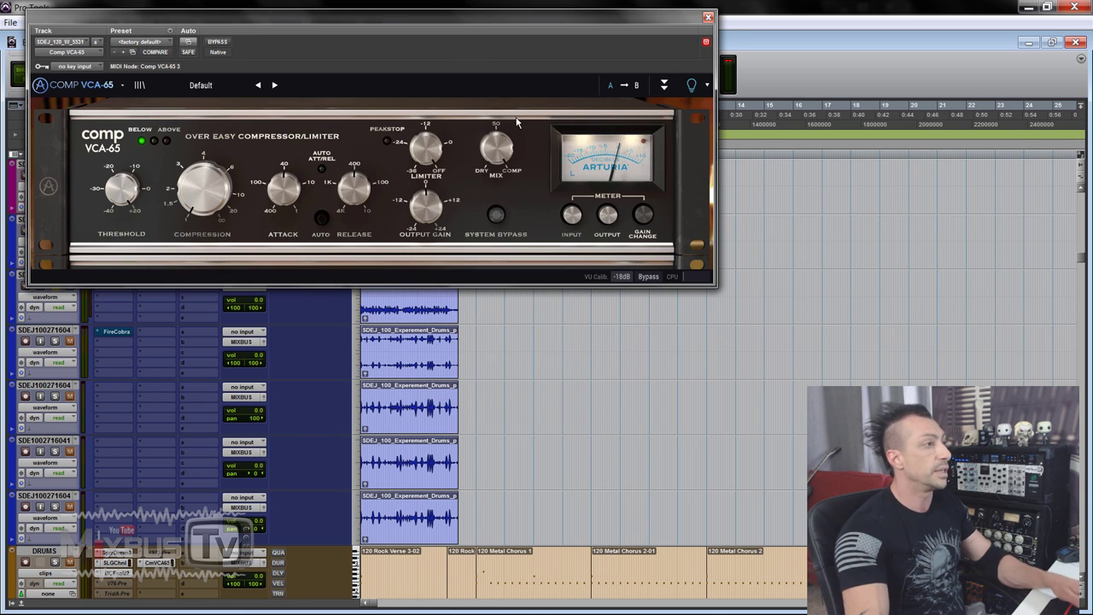
key(space)
Set compression to about 1.40 with auto attack/release and a -29 dB threshold.
drag(203, 183, 203, 173)
click(321, 217)
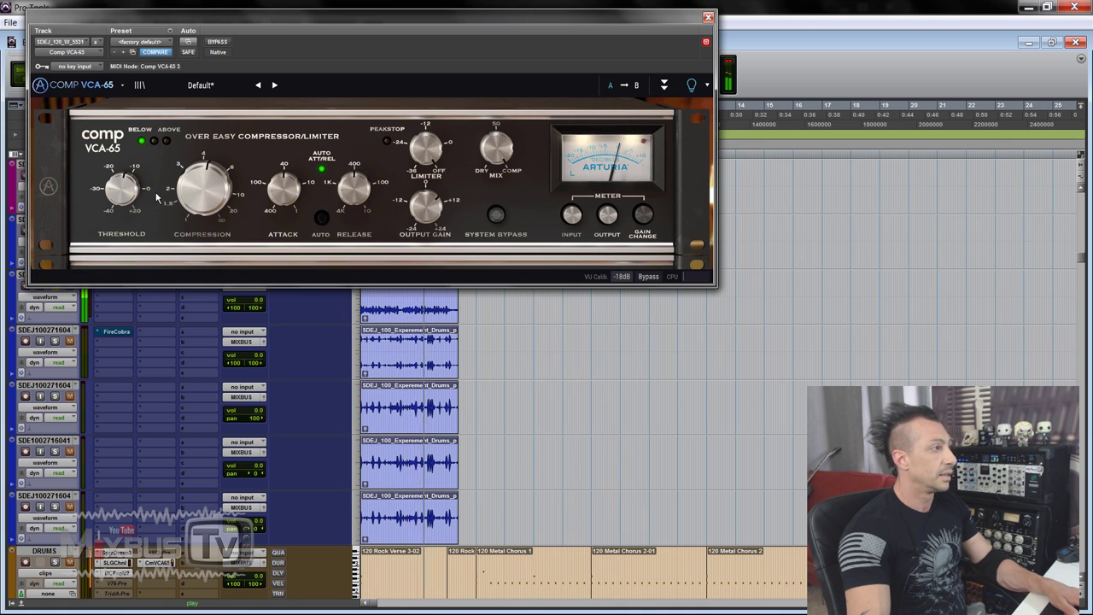
drag(122, 190, 122, 213)
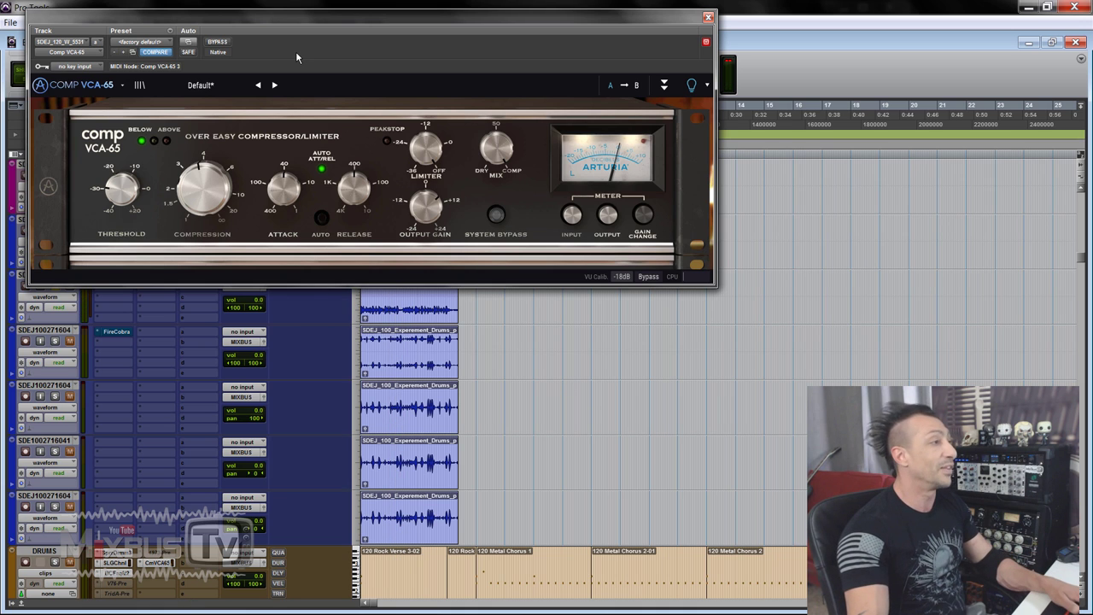
Set the VCA-65 limiter level to +4.13 dB, then A/B it with bypass.
drag(289, 30, 288, 51)
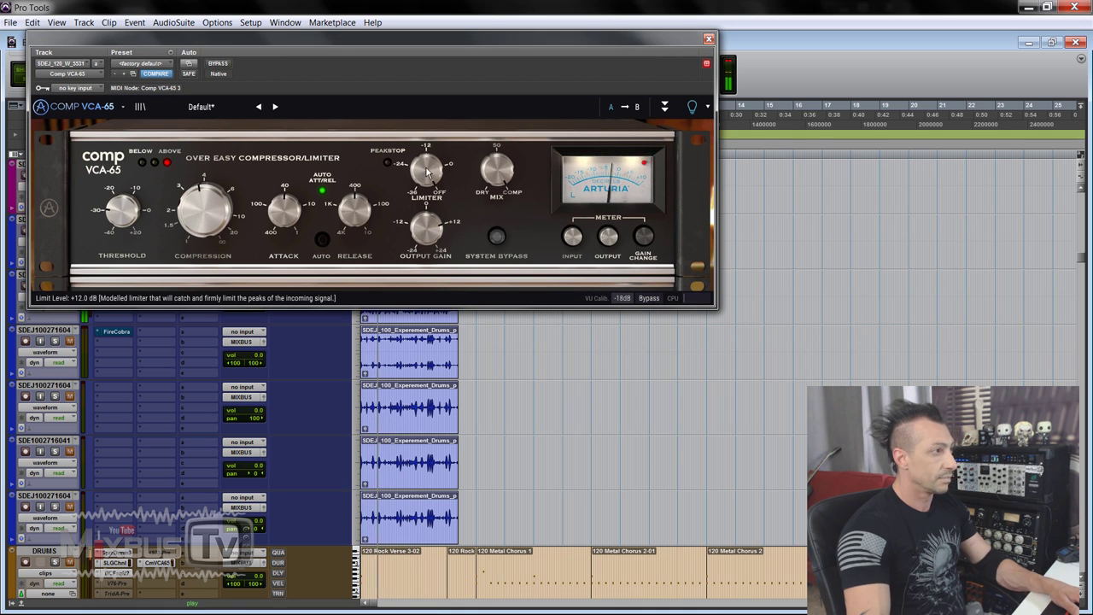
drag(426, 169, 497, 163)
drag(426, 175, 426, 173)
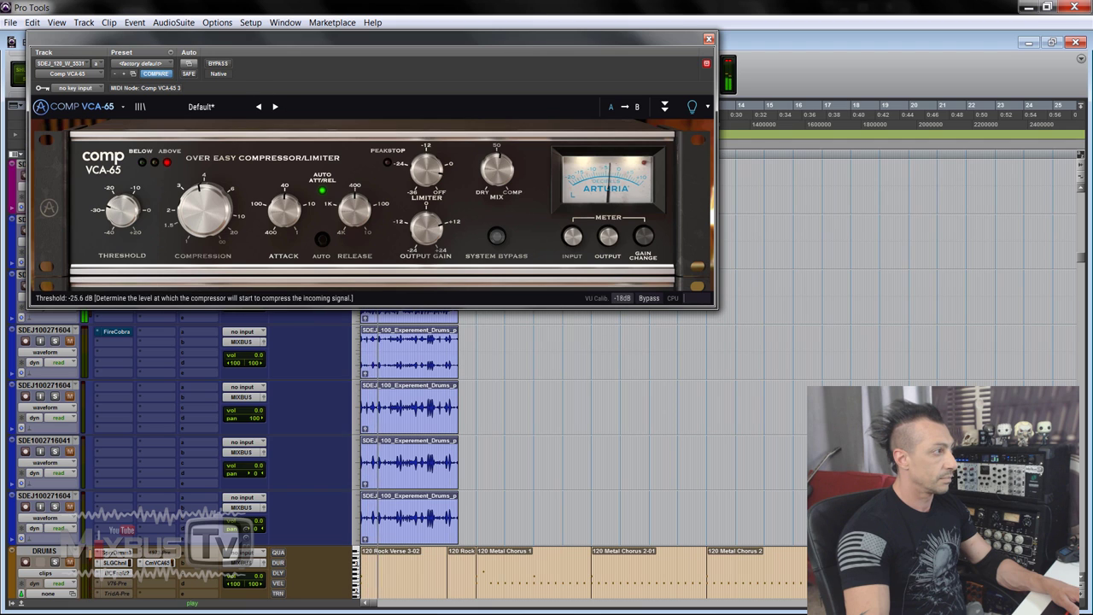
click(218, 63)
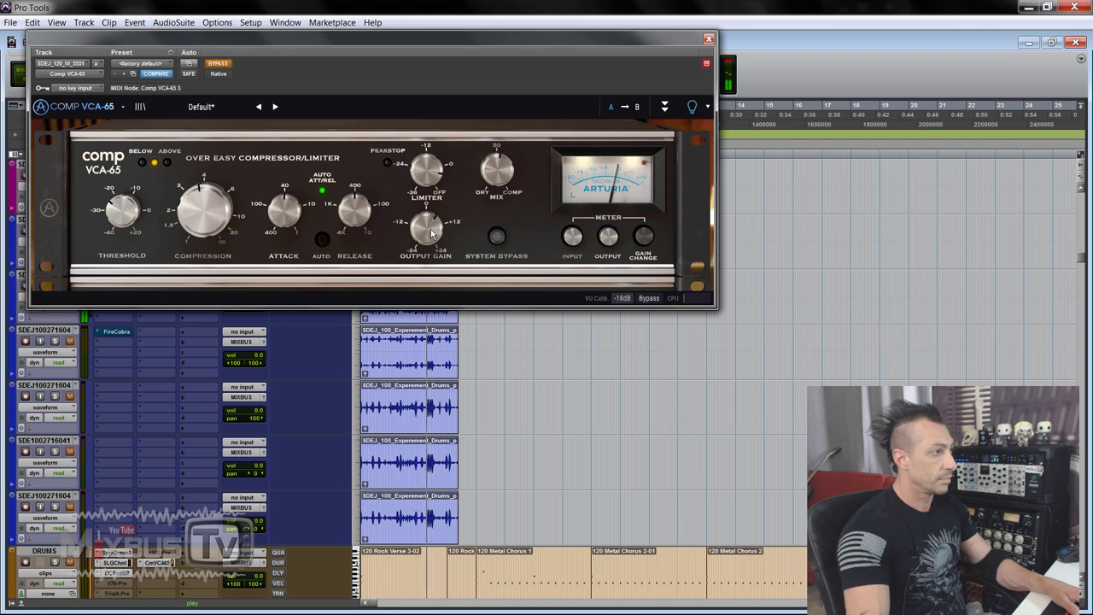
click(218, 64)
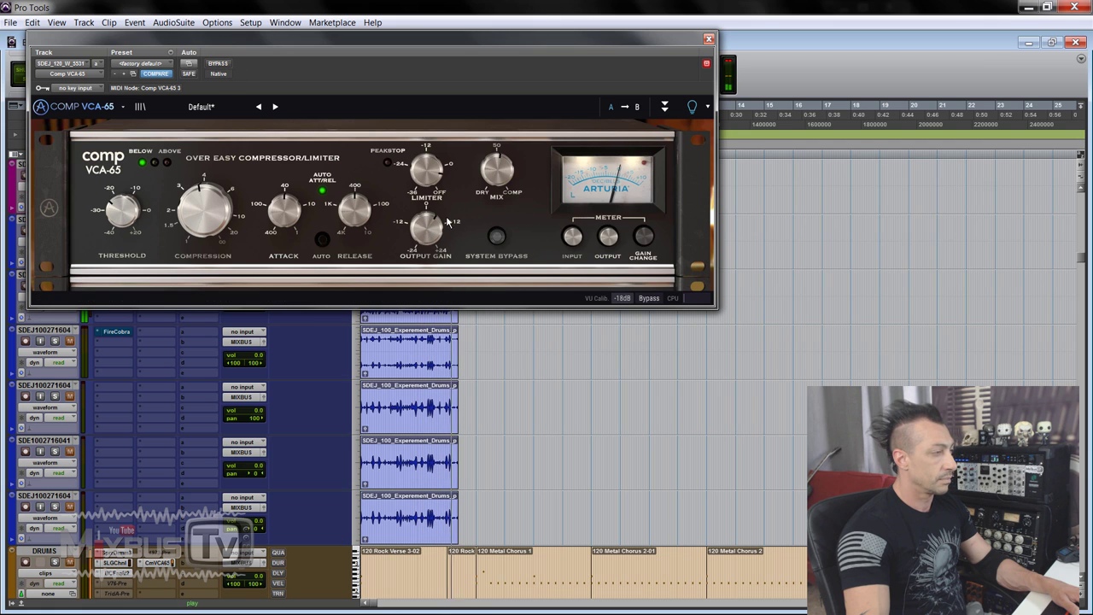